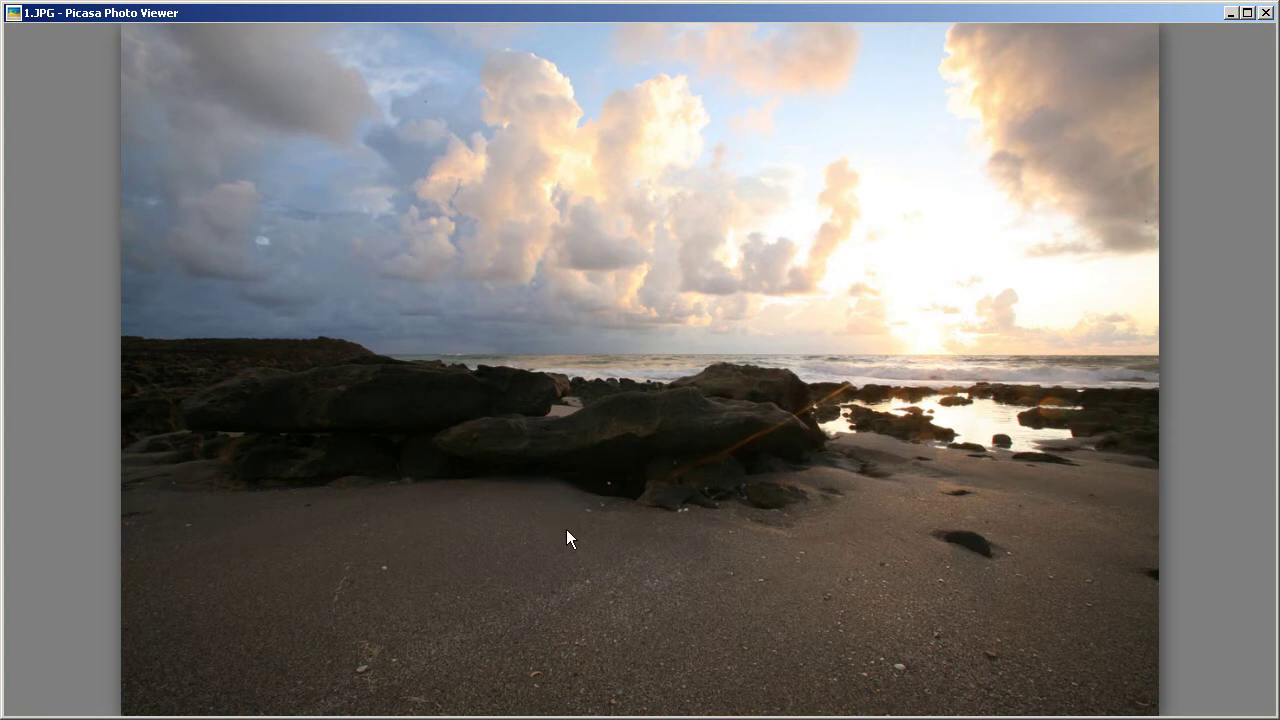
View the three bracketed beach exposures 1.JPG, 2.JPG and 3.JPG one after another to compare their brightness
{"action": "mouse_move", "coordinate": [670, 708]}
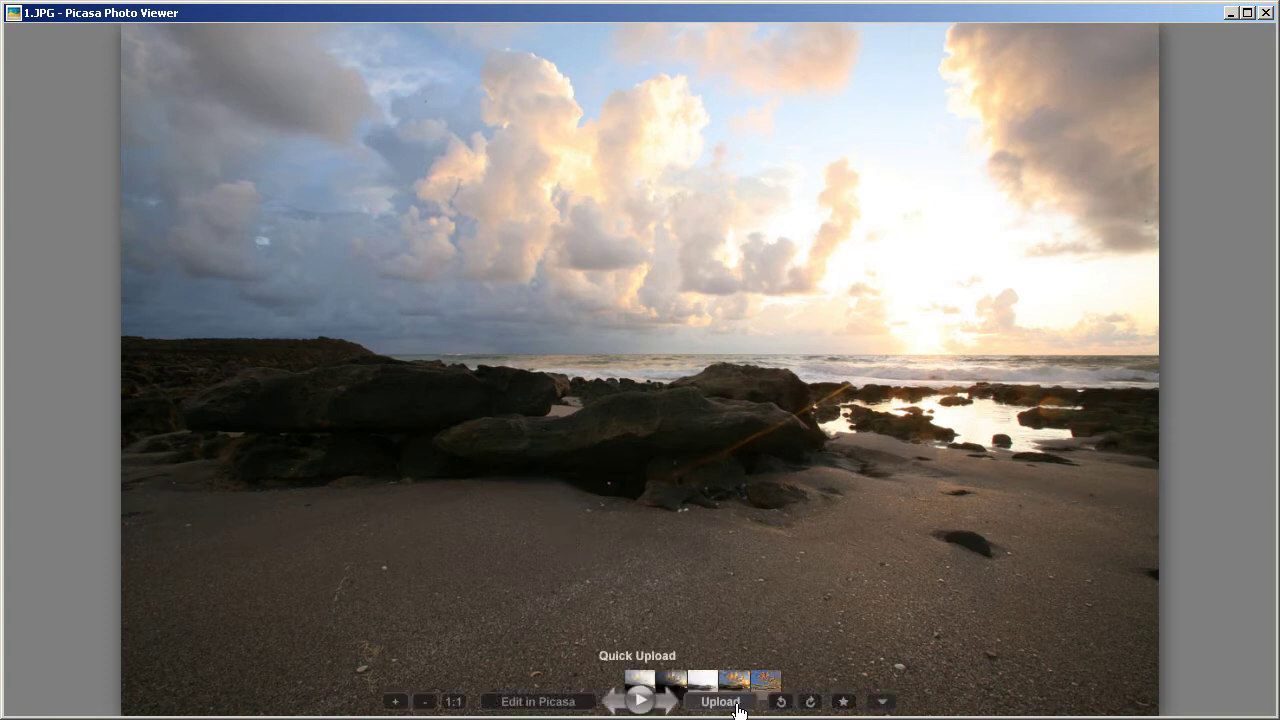
{"action": "left_click", "coordinate": [663, 706]}
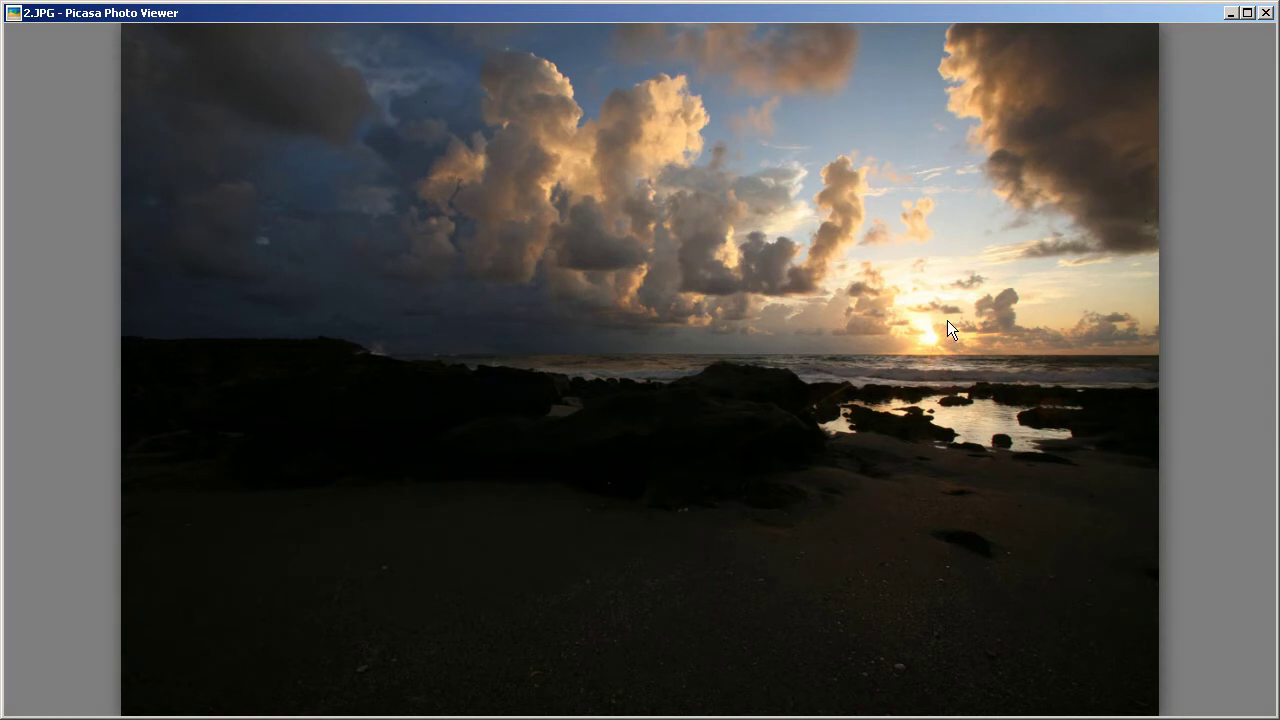
{"action": "left_click", "coordinate": [612, 704]}
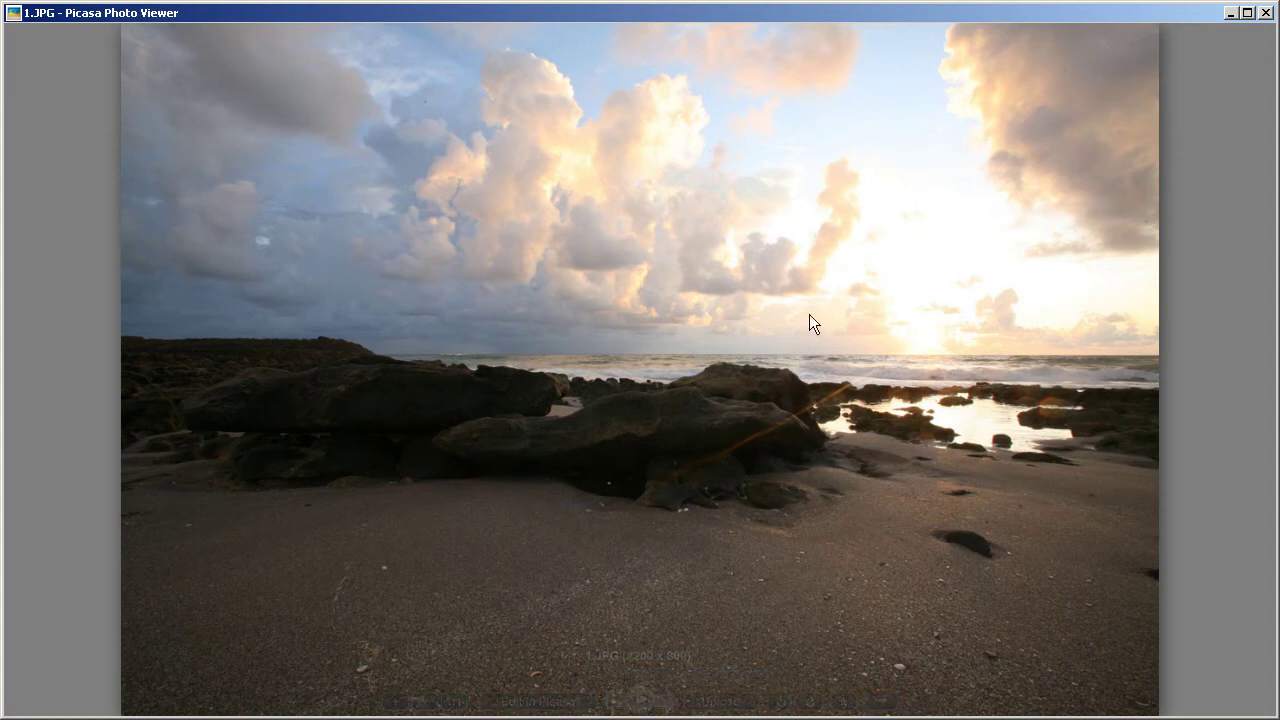
{"action": "left_click", "coordinate": [668, 702]}
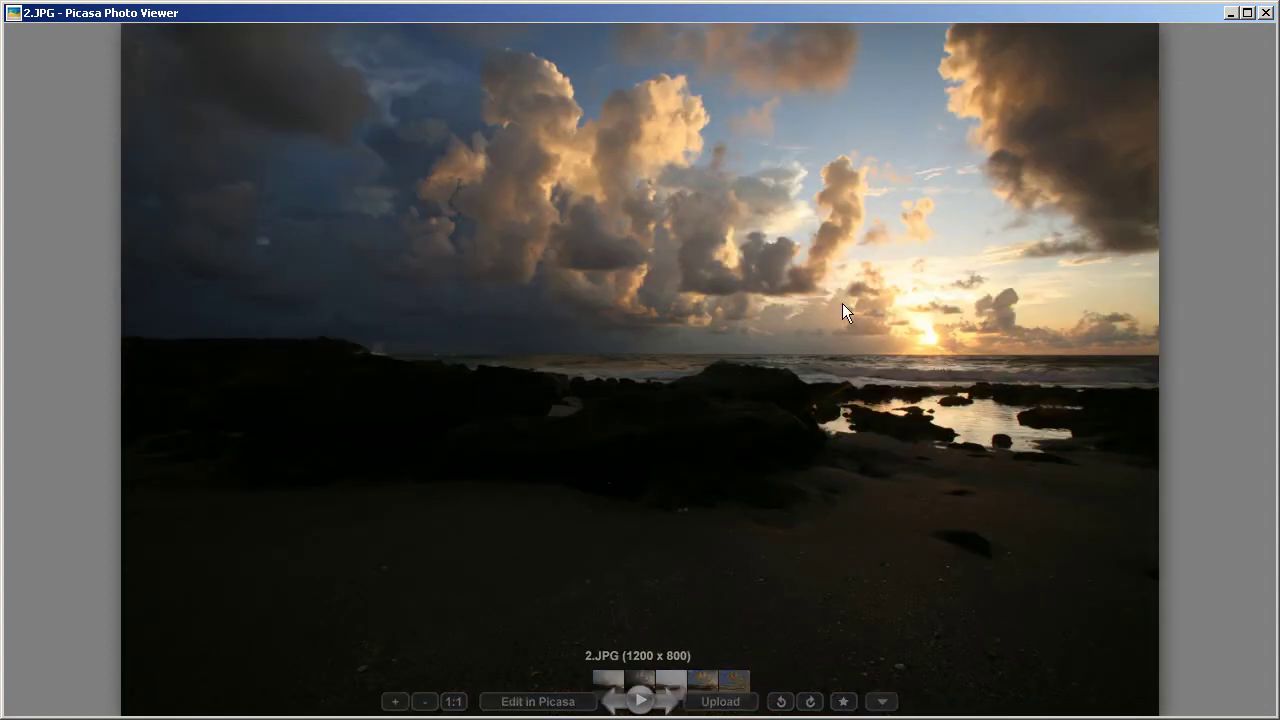
{"action": "left_click", "coordinate": [668, 702]}
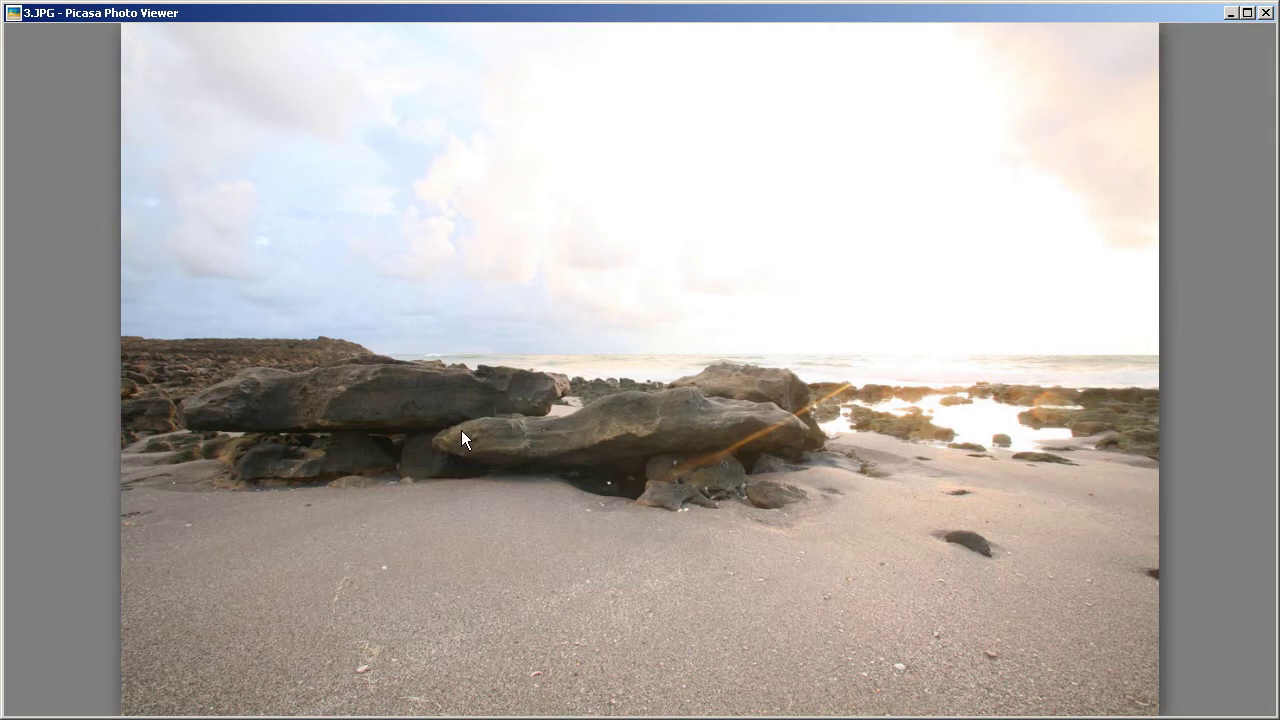
{"action": "left_click", "coordinate": [571, 700]}
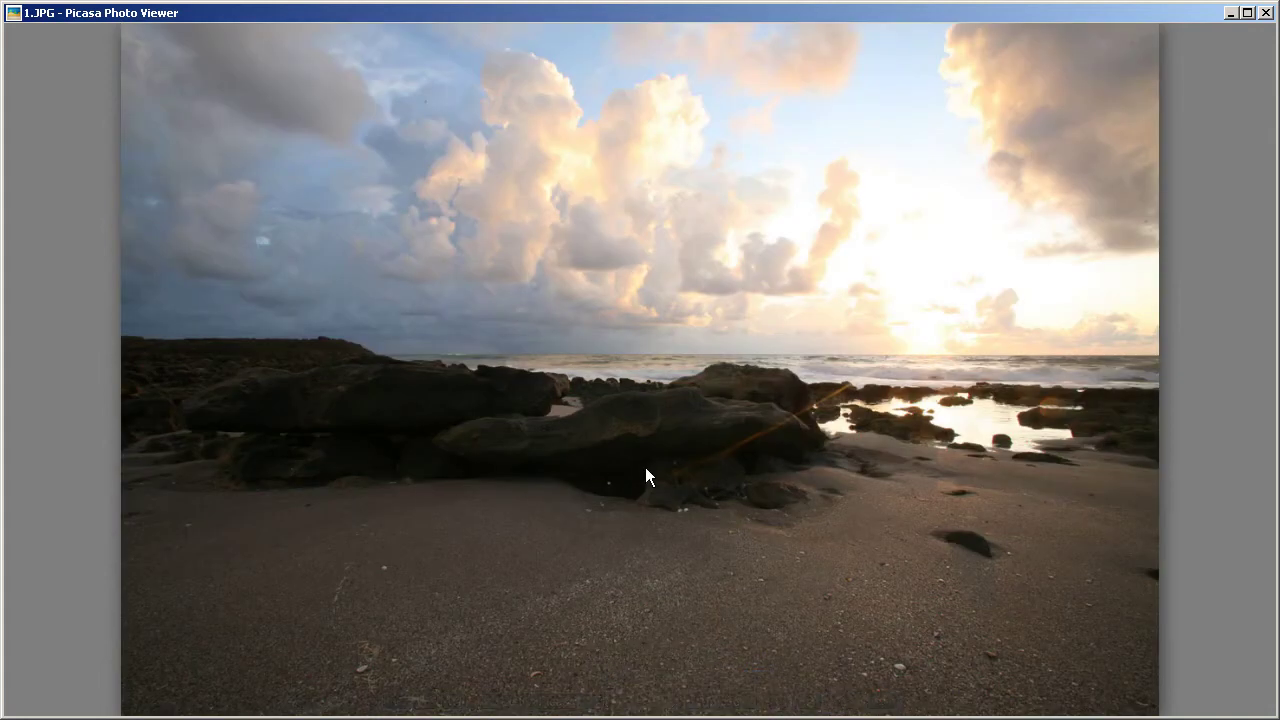
{"action": "mouse_move", "coordinate": [691, 617]}
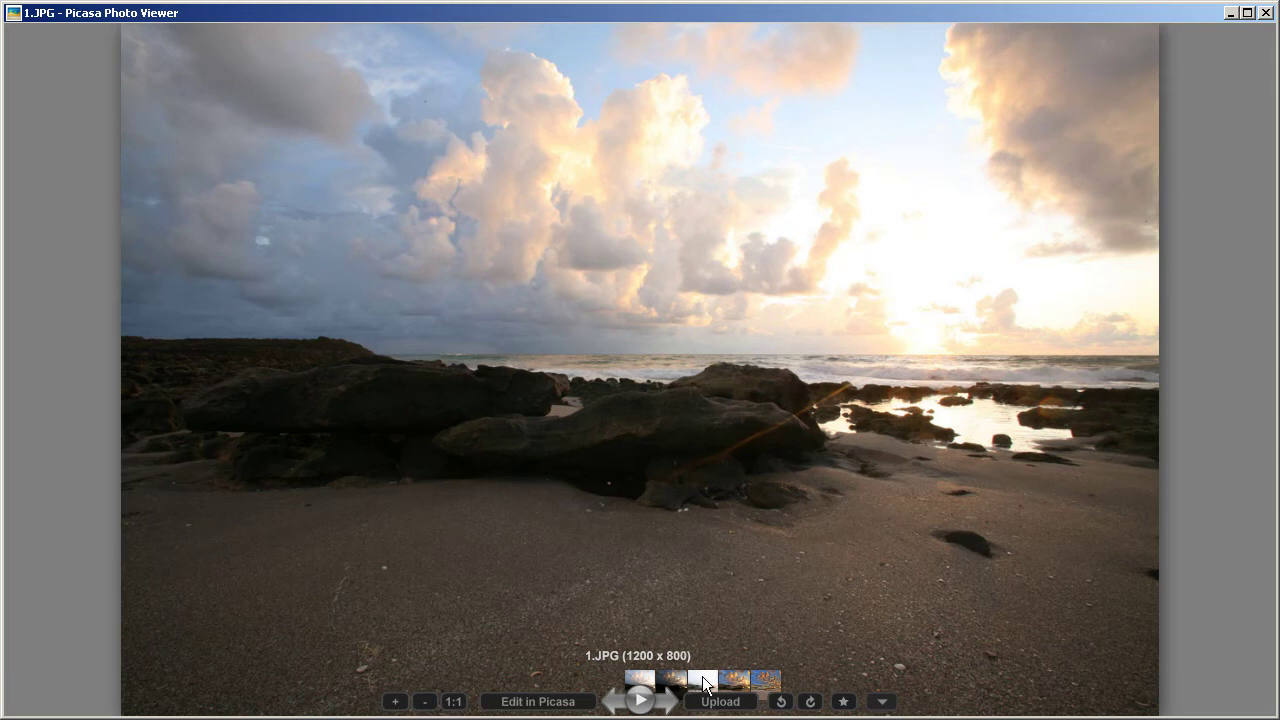
Compare the HDR image 4.jpg with 1.JPG, view the stronger version 5.jpg, and switch to Photomatix Pro
{"action": "left_click", "coordinate": [733, 683]}
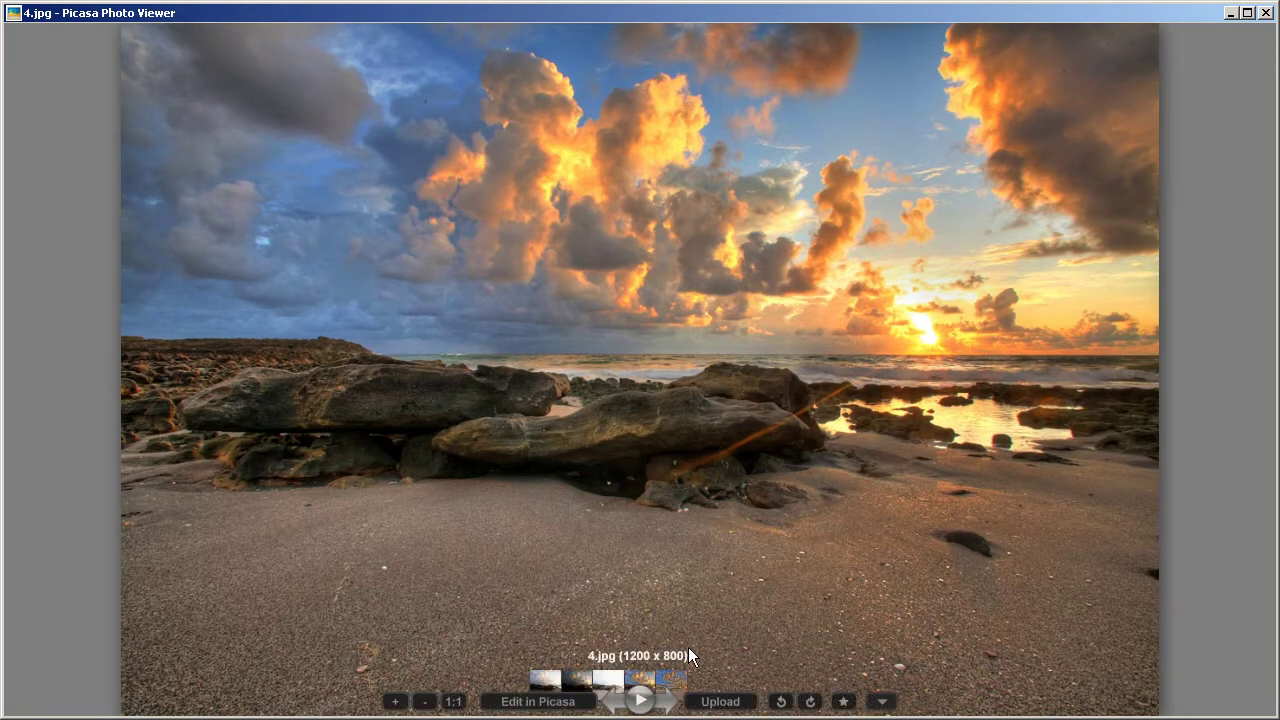
{"action": "key", "text": "Home"}
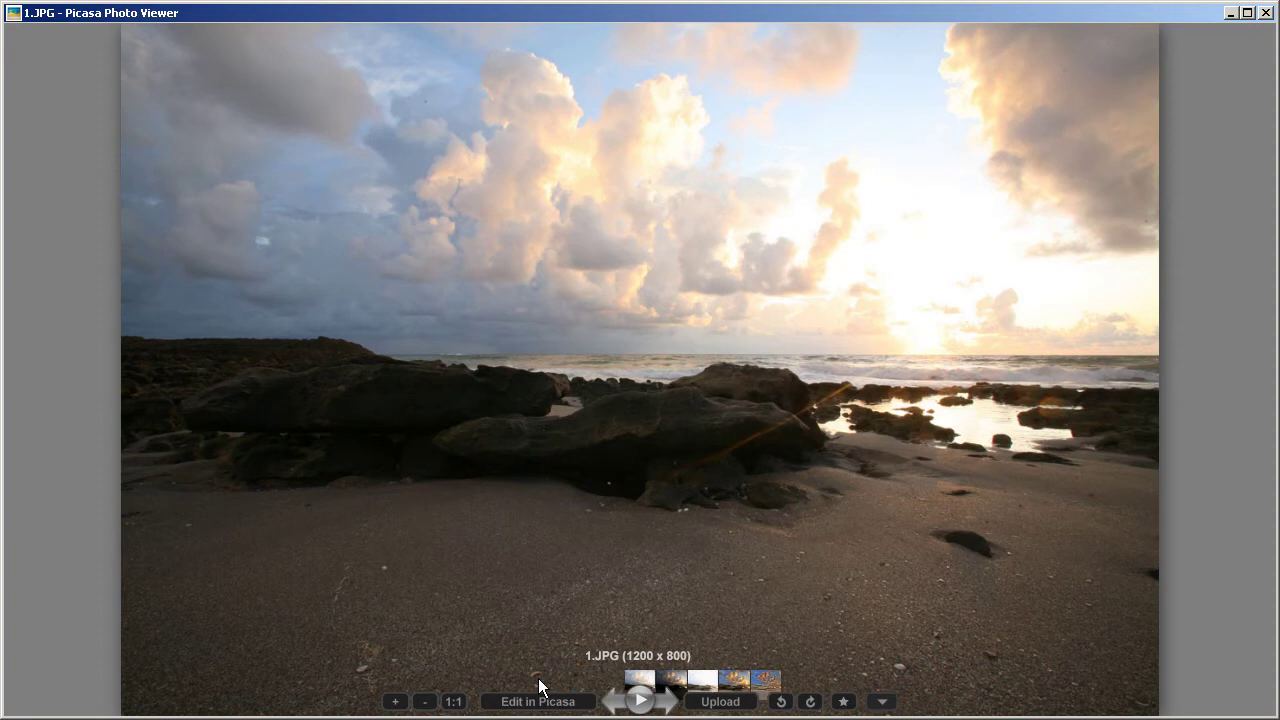
{"action": "left_click", "coordinate": [731, 682]}
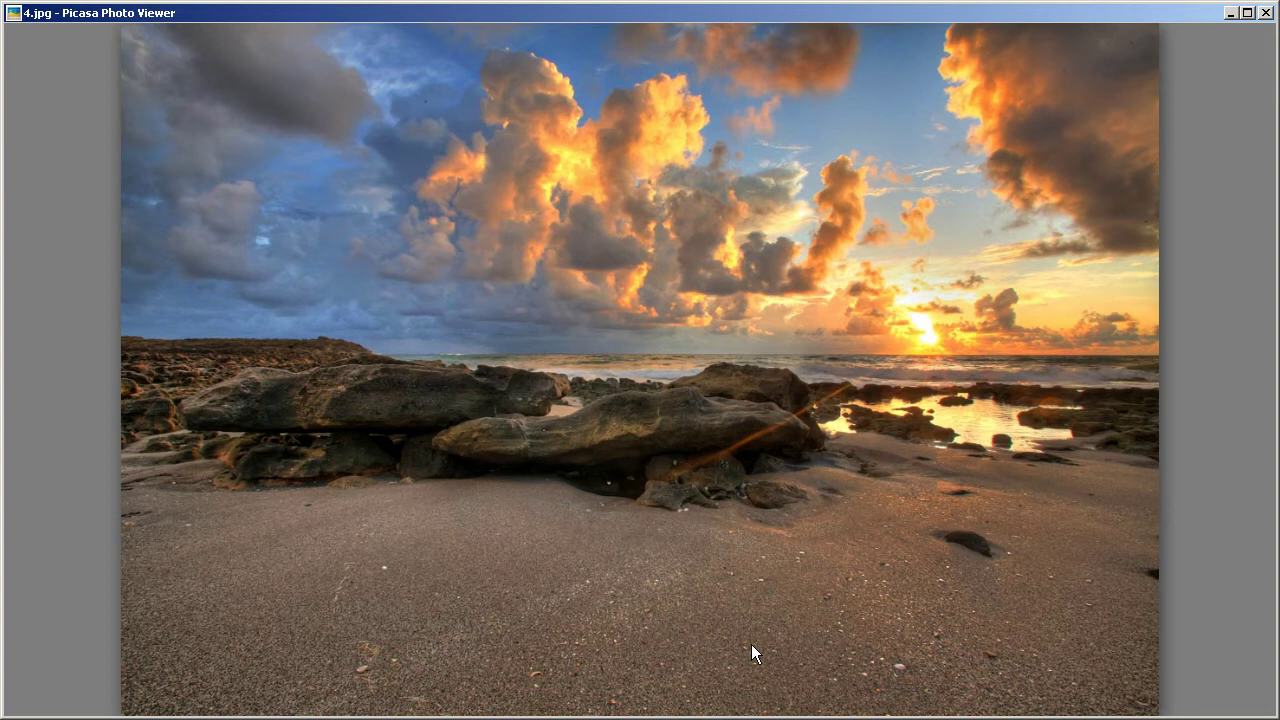
{"action": "left_click", "coordinate": [667, 701]}
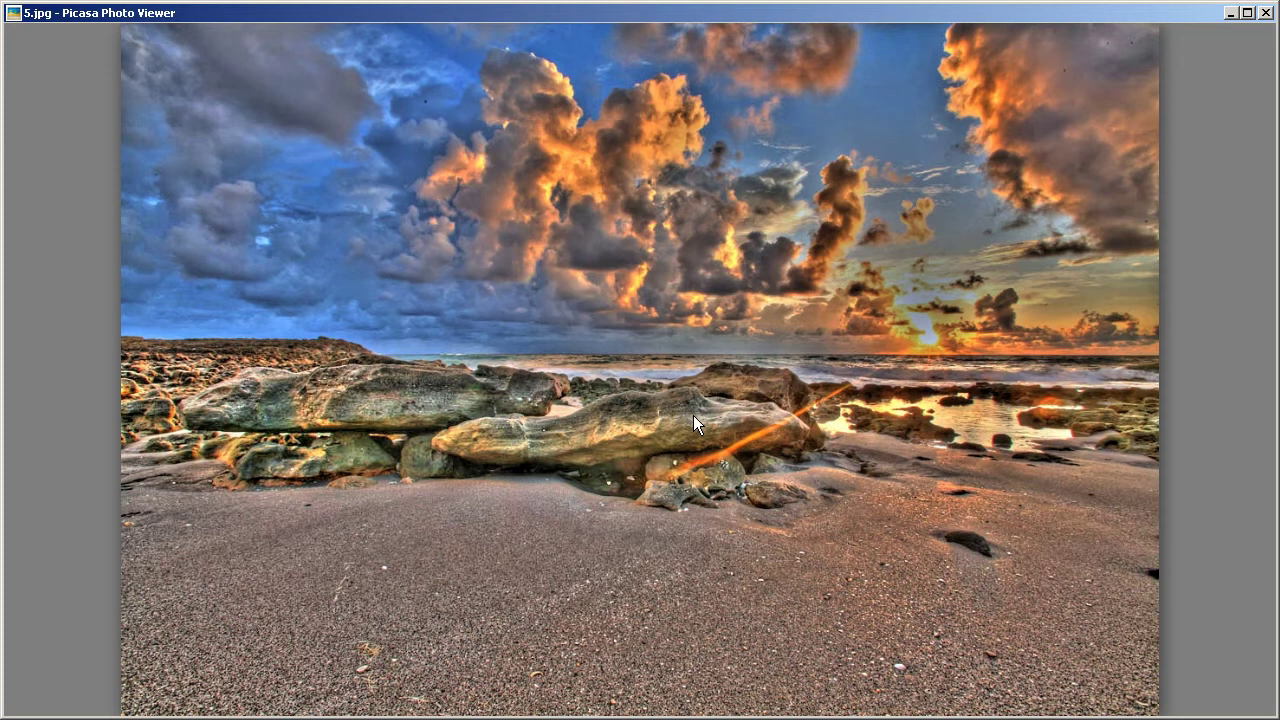
{"action": "key", "text": "alt+Tab"}
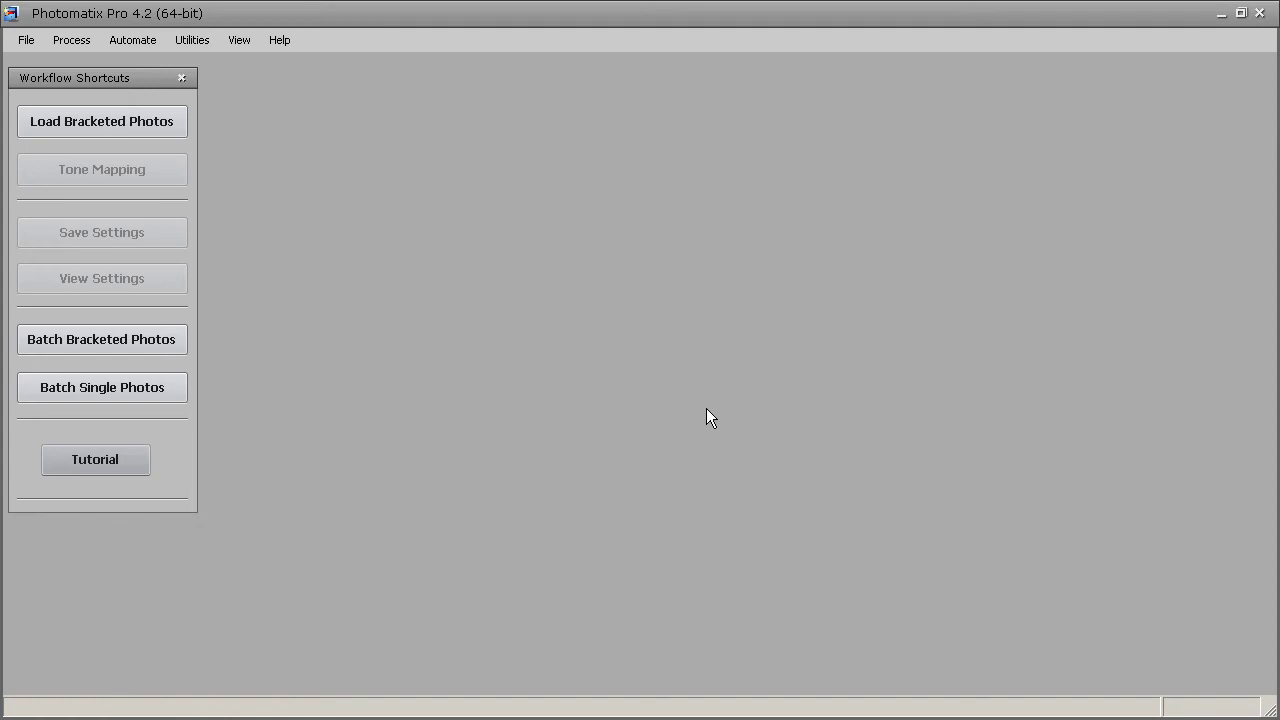
{"action": "left_click", "coordinate": [88, 121]}
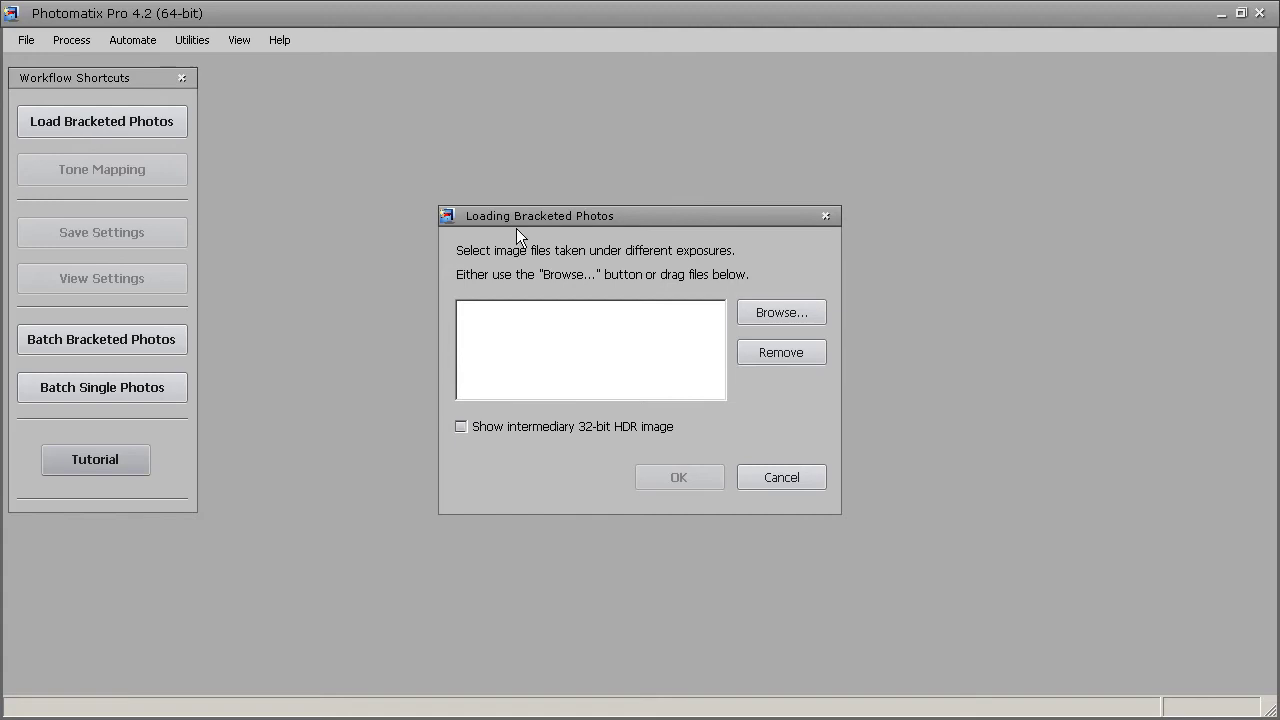
{"action": "left_click", "coordinate": [781, 313]}
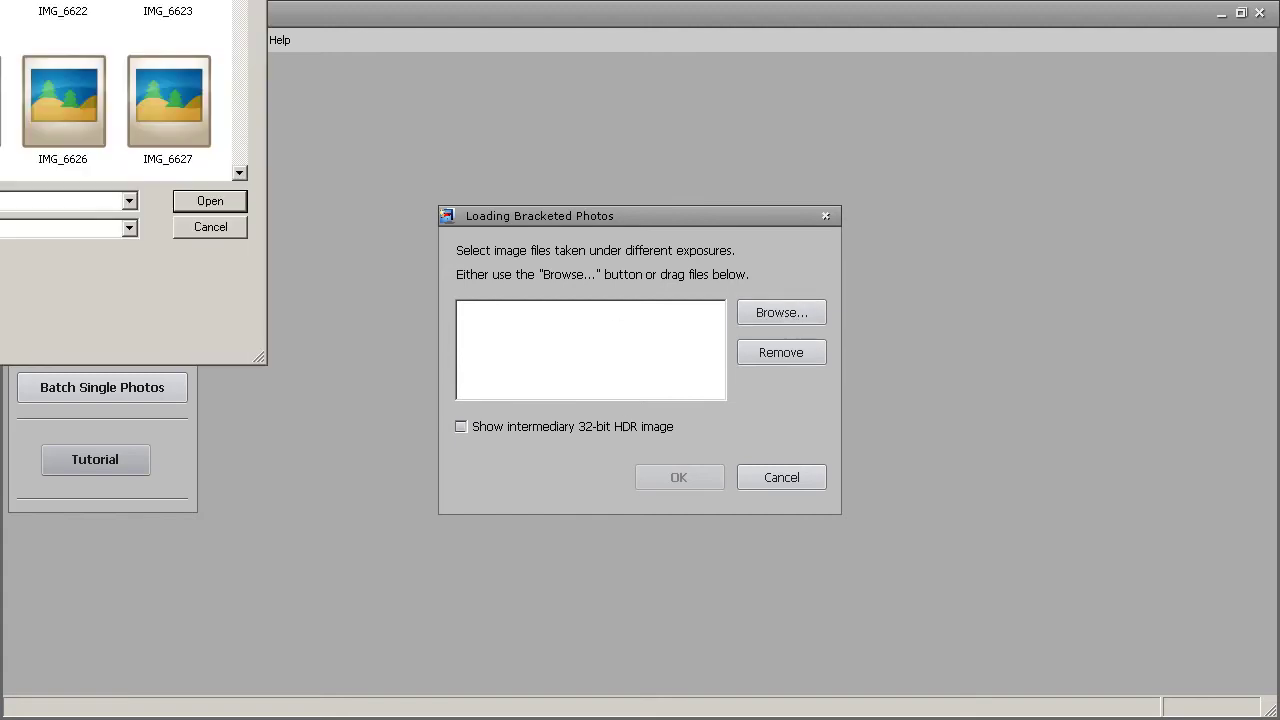
{"action": "left_click_drag", "start_coordinate": [188, 2], "coordinate": [891, 93]}
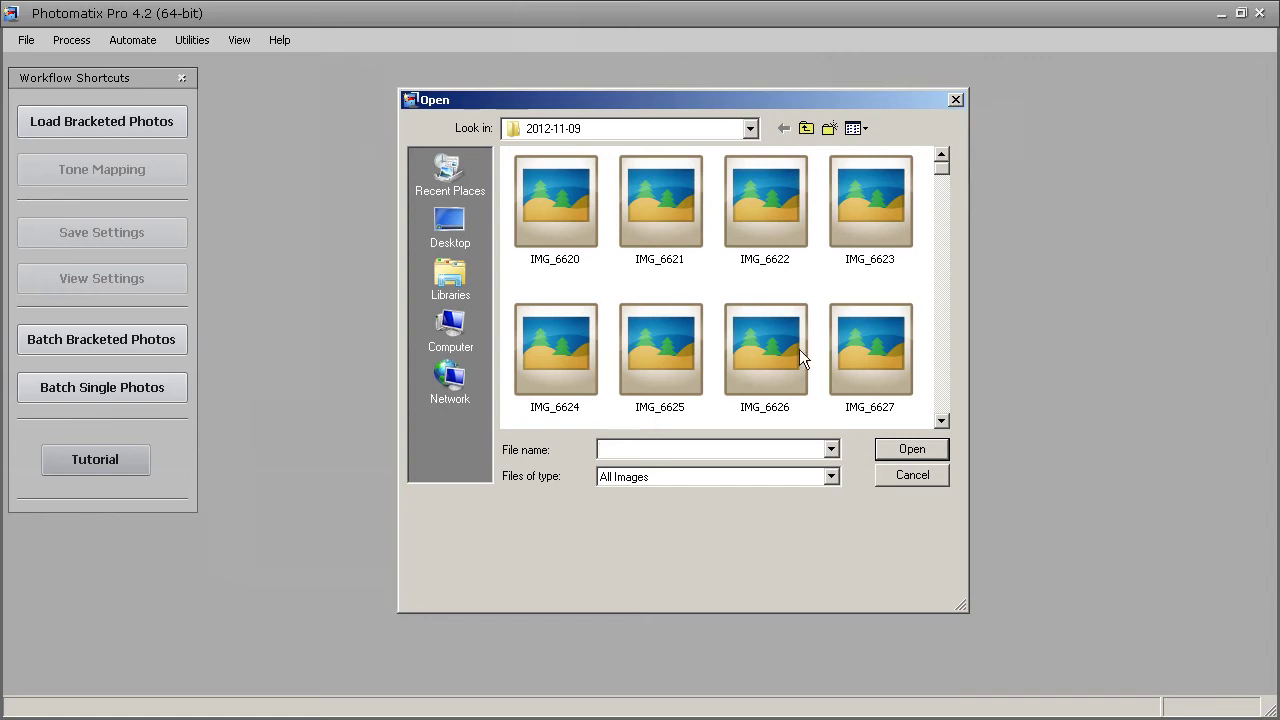
{"action": "left_click", "coordinate": [749, 222]}
{"action": "left_click", "coordinate": [647, 216], "text": "ctrl"}
{"action": "left_click", "coordinate": [566, 219], "text": "ctrl"}
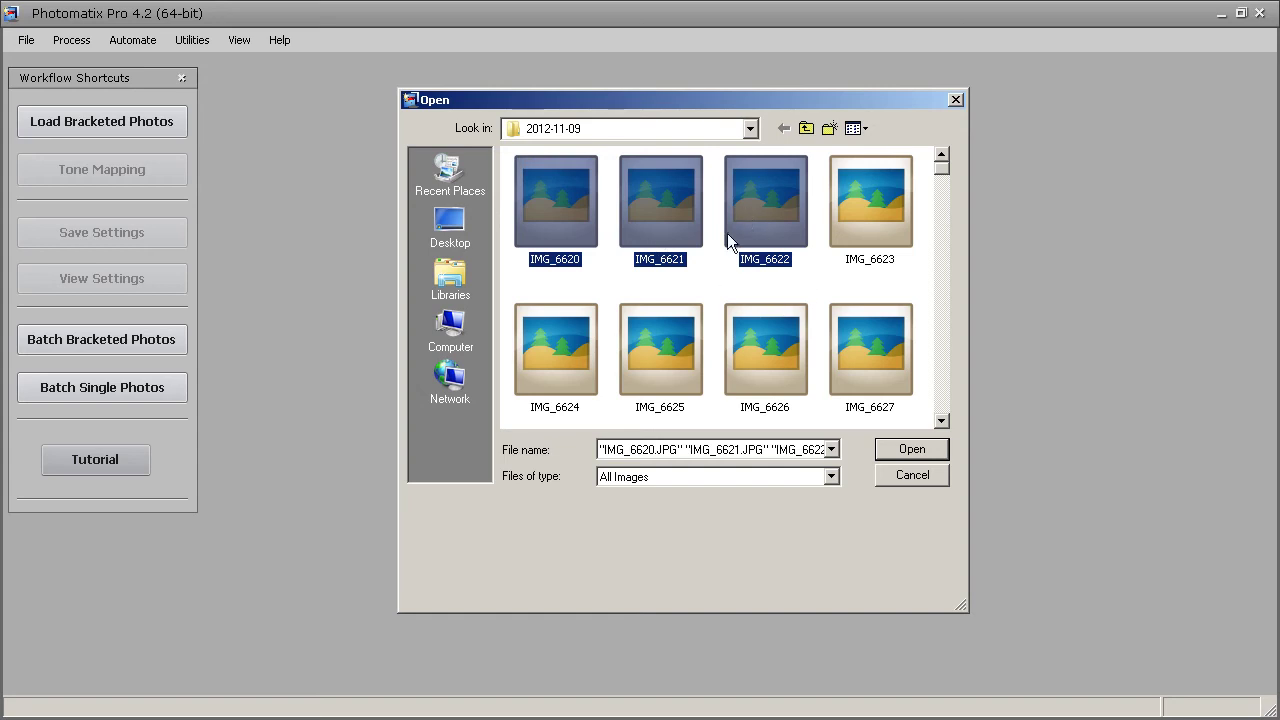
{"action": "left_click", "coordinate": [912, 475]}
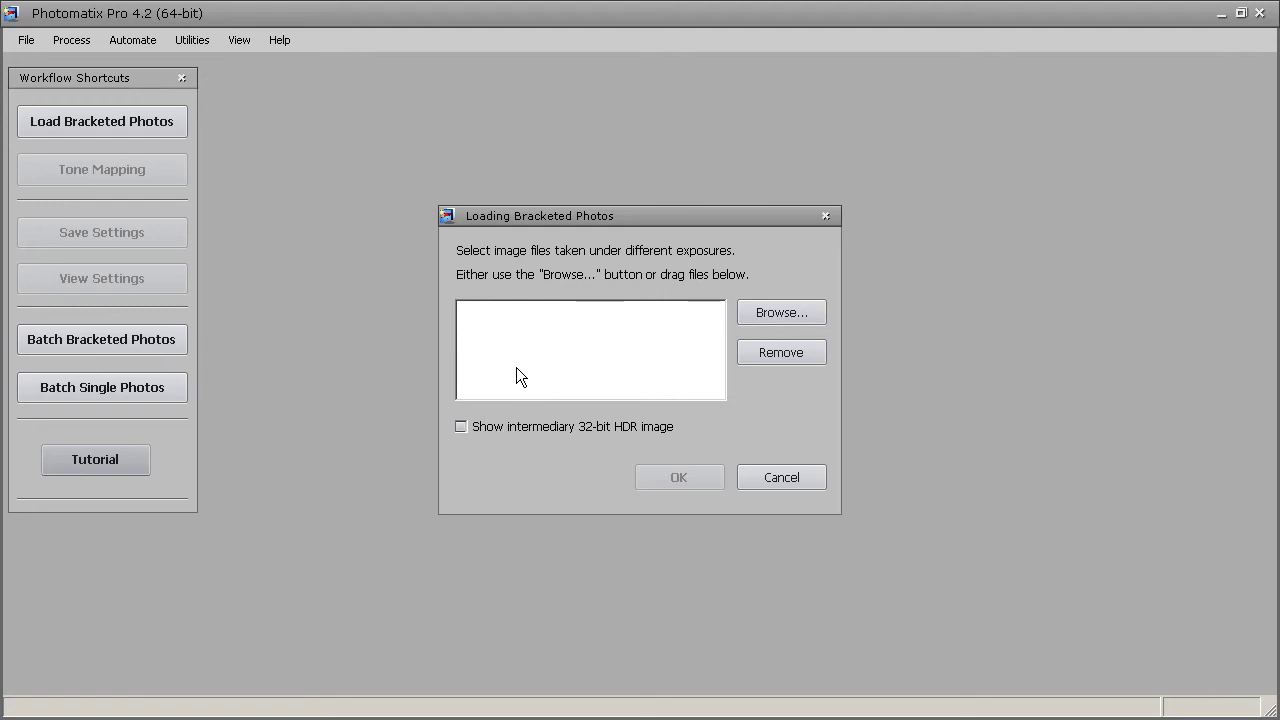
{"action": "left_click", "coordinate": [756, 479]}
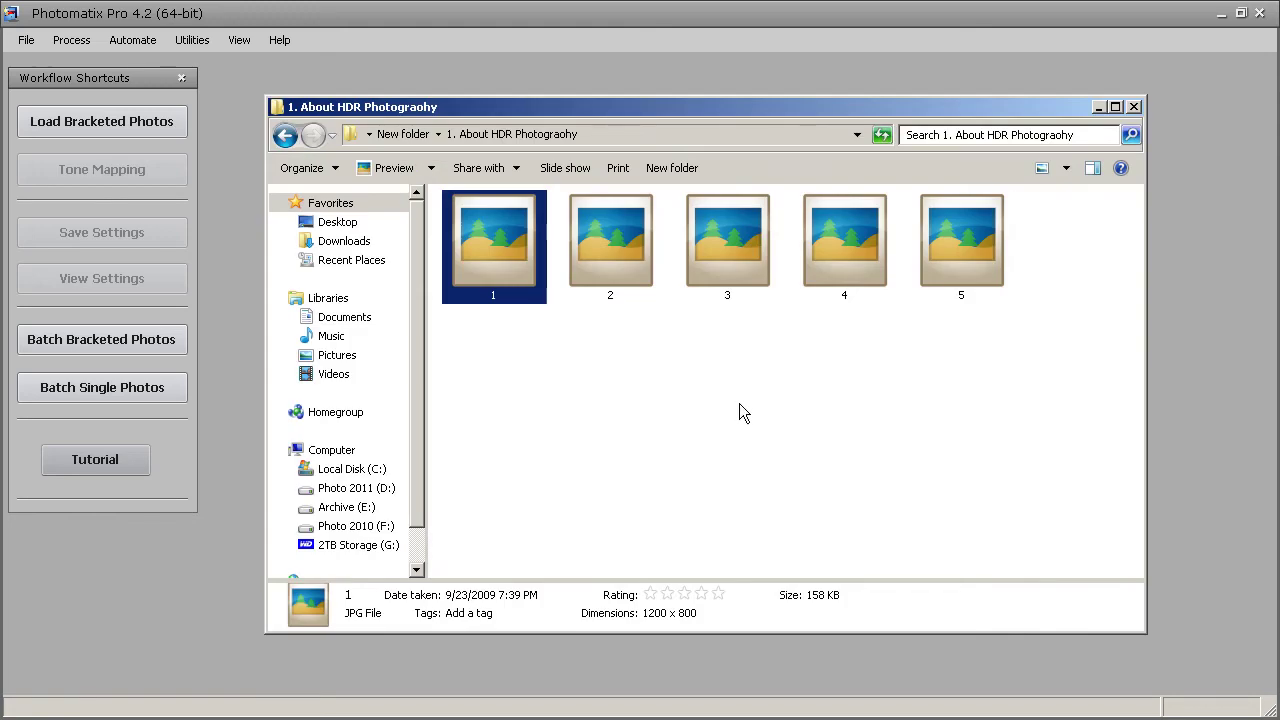
Load photos 1, 2 and 3 from the open folder into Photomatix Pro, merging them for HDR processing
{"action": "left_click", "coordinate": [744, 410]}
{"action": "left_click_drag", "start_coordinate": [725, 353], "coordinate": [460, 226]}
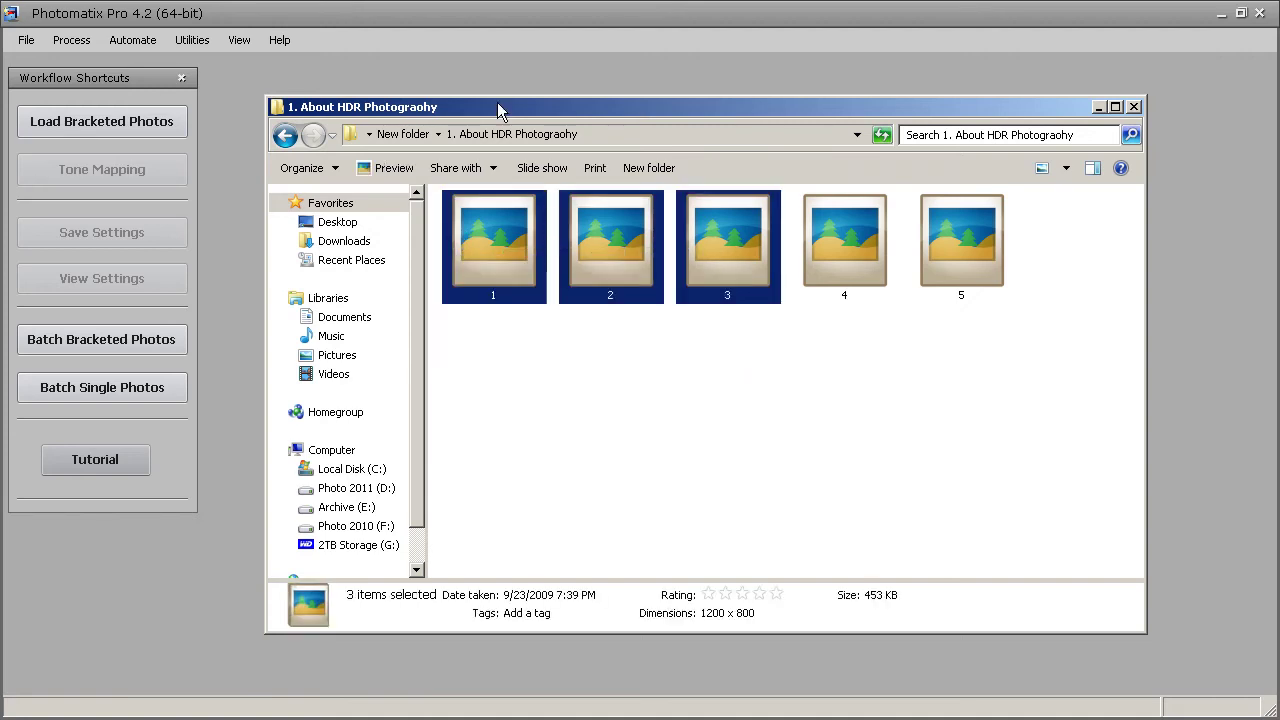
{"action": "left_click_drag", "start_coordinate": [497, 104], "coordinate": [562, 467]}
{"action": "left_click_drag", "start_coordinate": [537, 591], "coordinate": [446, 273]}
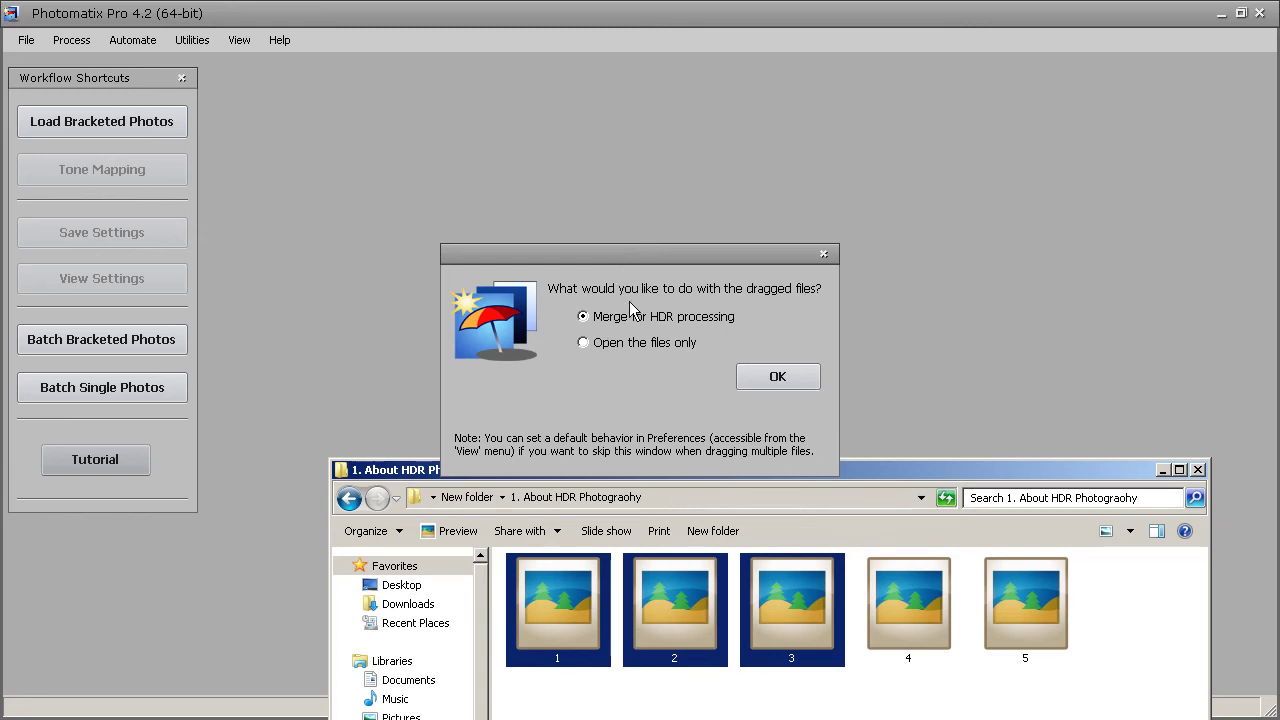
{"action": "left_click", "coordinate": [758, 378]}
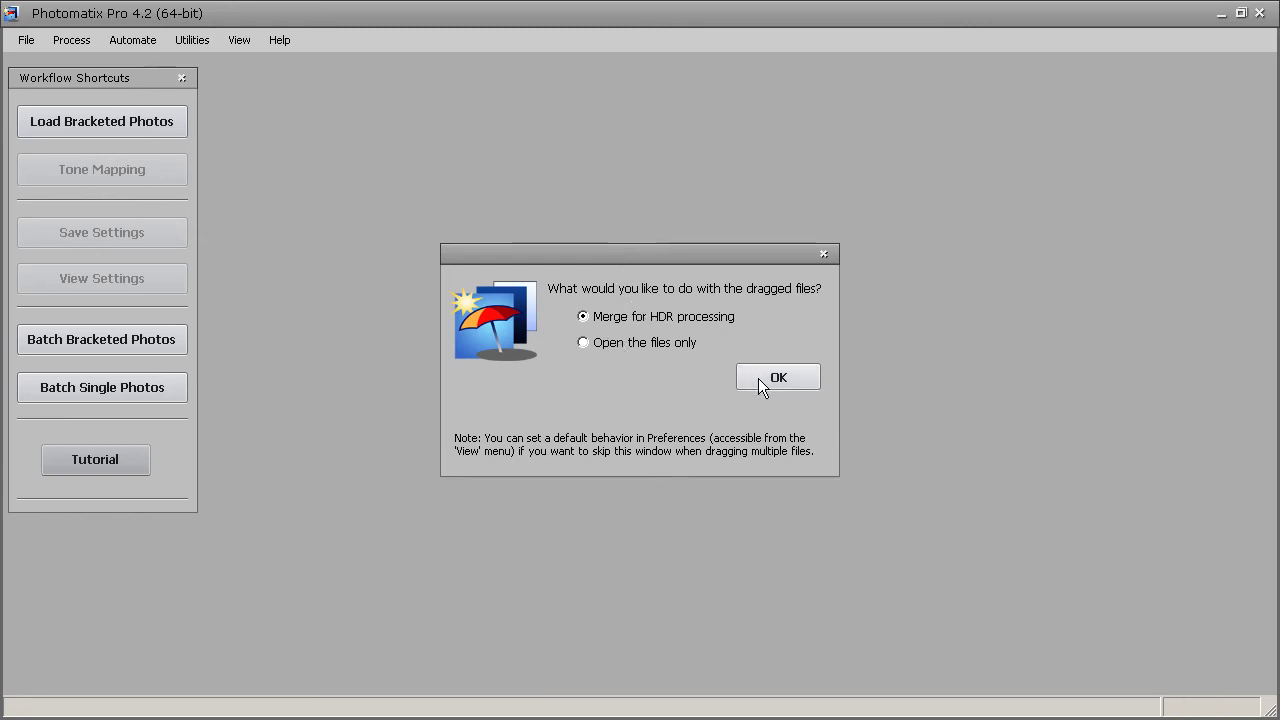
{"action": "left_click", "coordinate": [758, 378]}
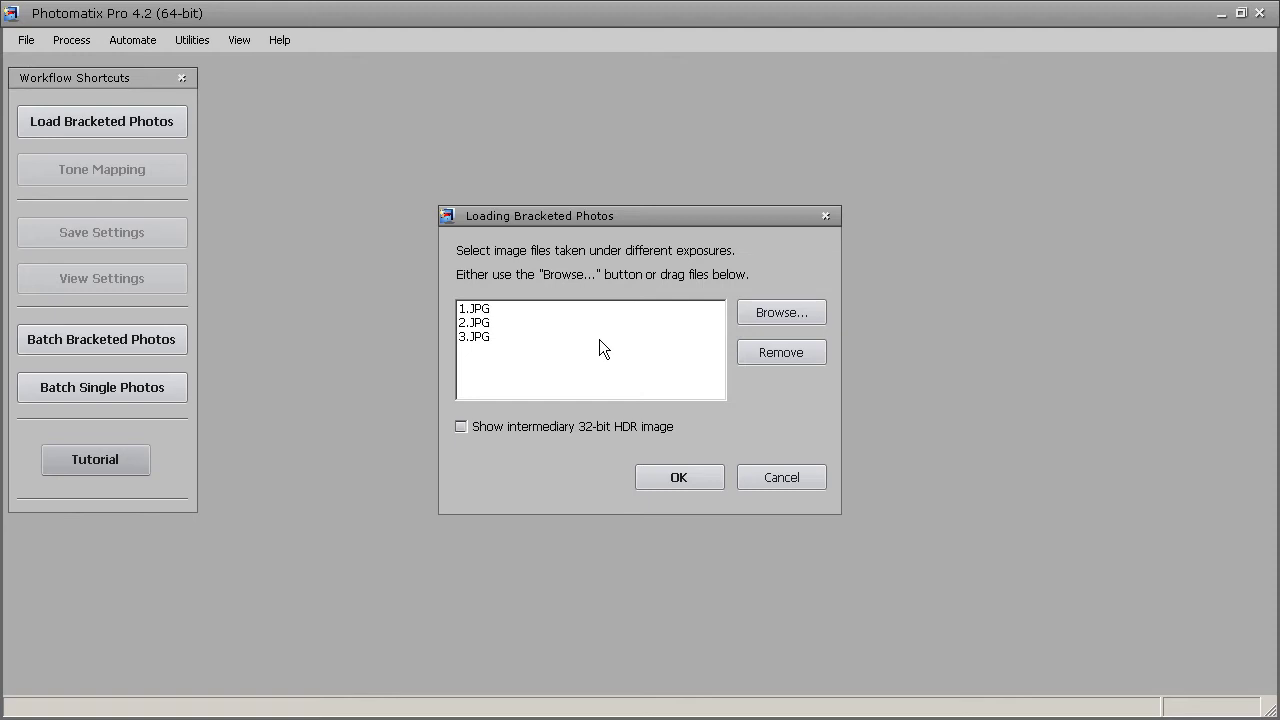
{"action": "left_click", "coordinate": [685, 484]}
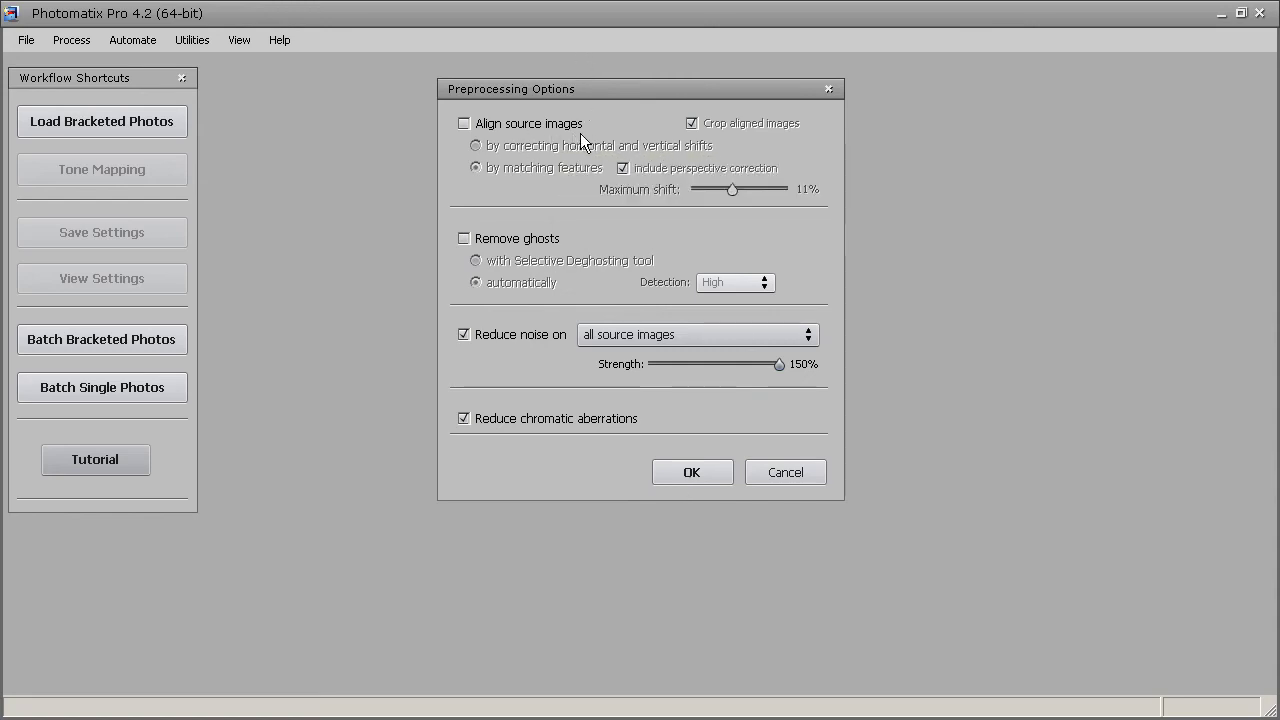
Preprocess the photos without alignment or ghost removal, reducing noise on all source images at 150% strength and reducing chromatic aberrations
{"action": "mouse_move", "coordinate": [534, 130]}
{"action": "left_click", "coordinate": [518, 246]}
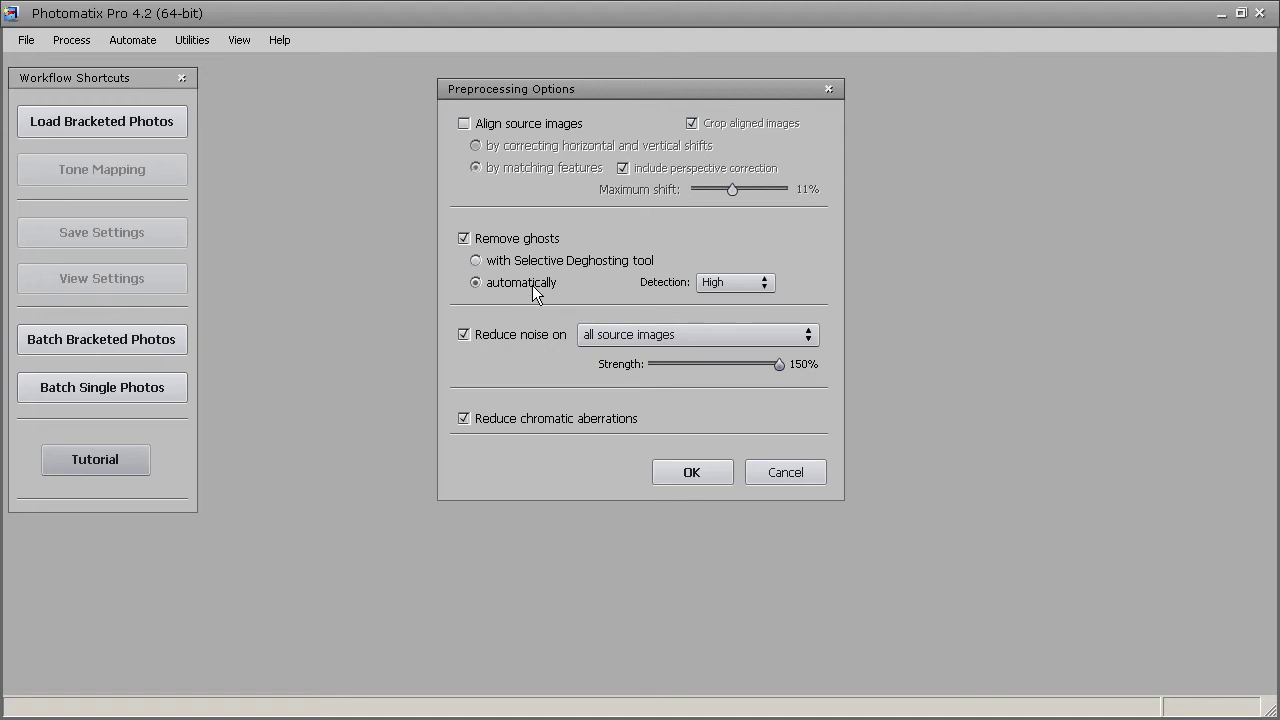
{"action": "left_click", "coordinate": [464, 239]}
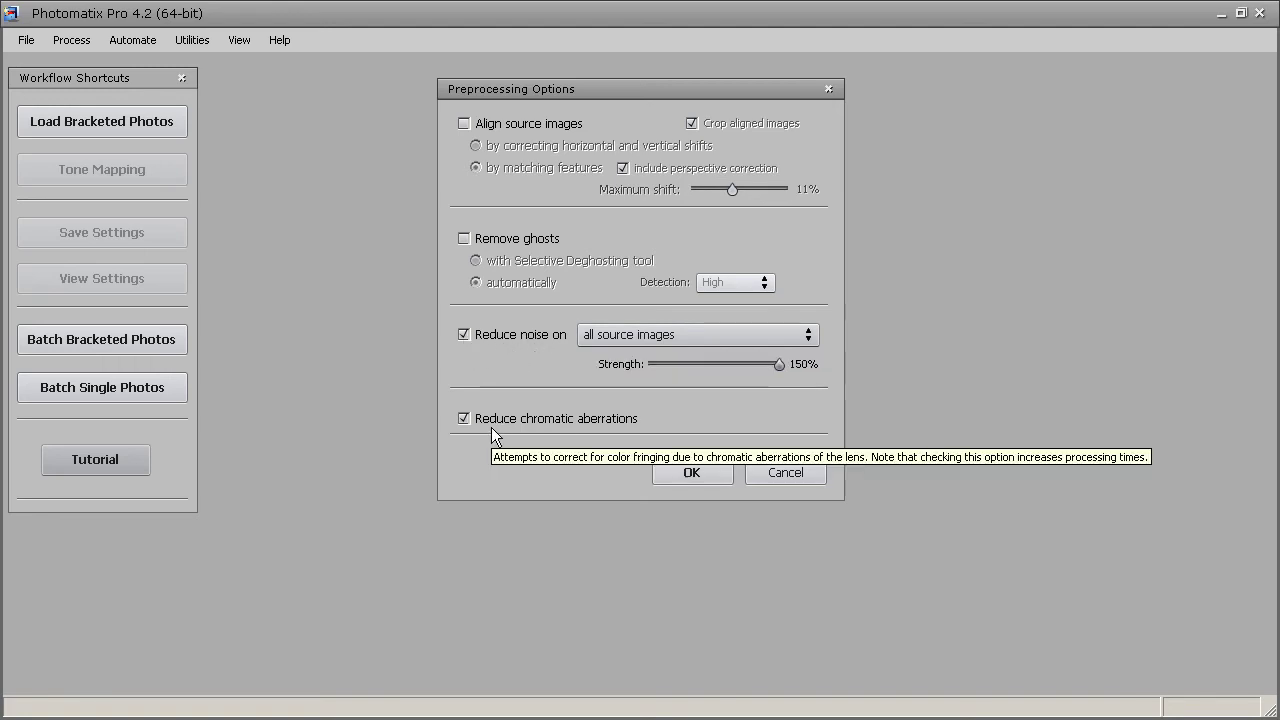
{"action": "left_click", "coordinate": [692, 472]}
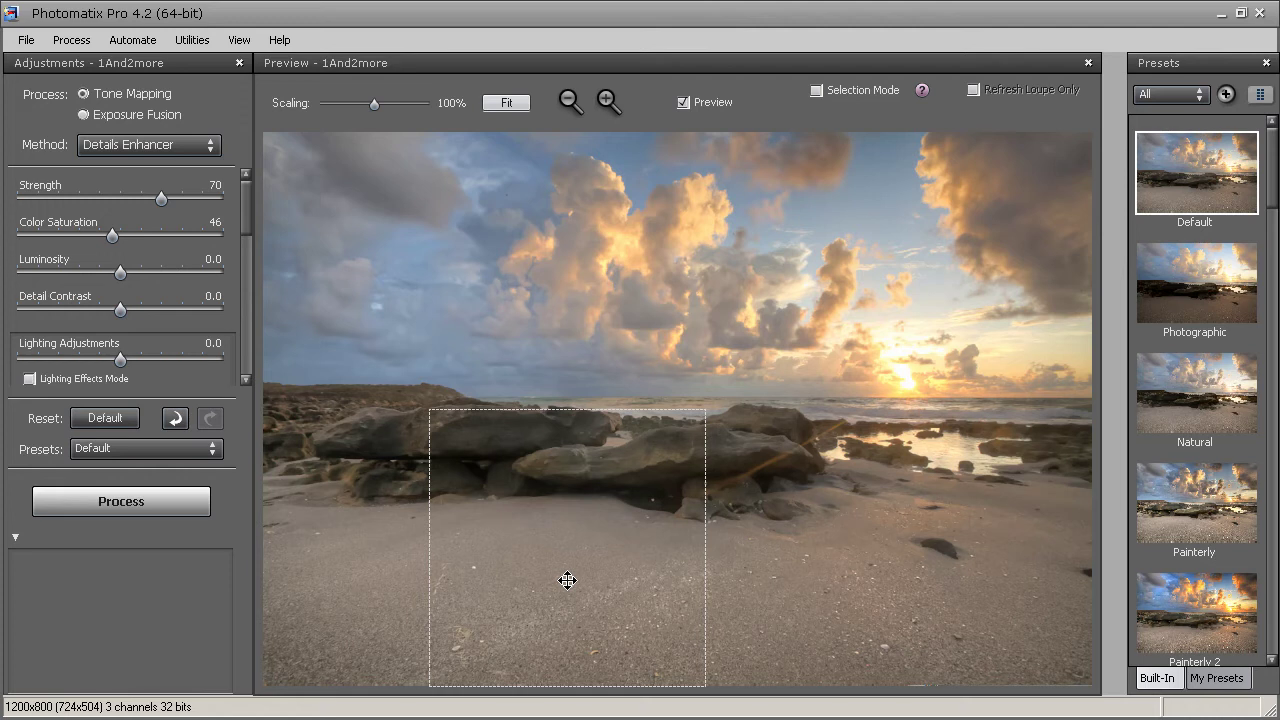
Try the Tone Compressor method with the Photographic preset on the merged image, and return to Details Enhancer
{"action": "left_click_drag", "start_coordinate": [568, 582], "coordinate": [611, 567]}
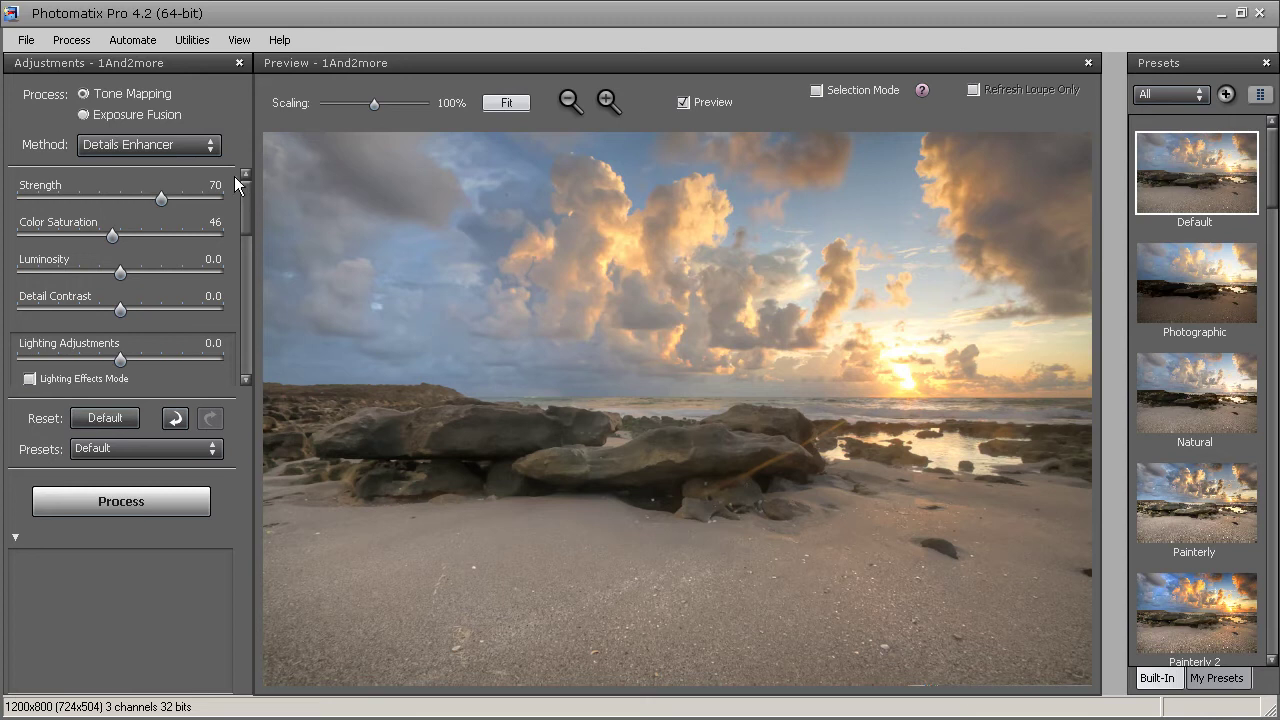
{"action": "left_click", "coordinate": [134, 147]}
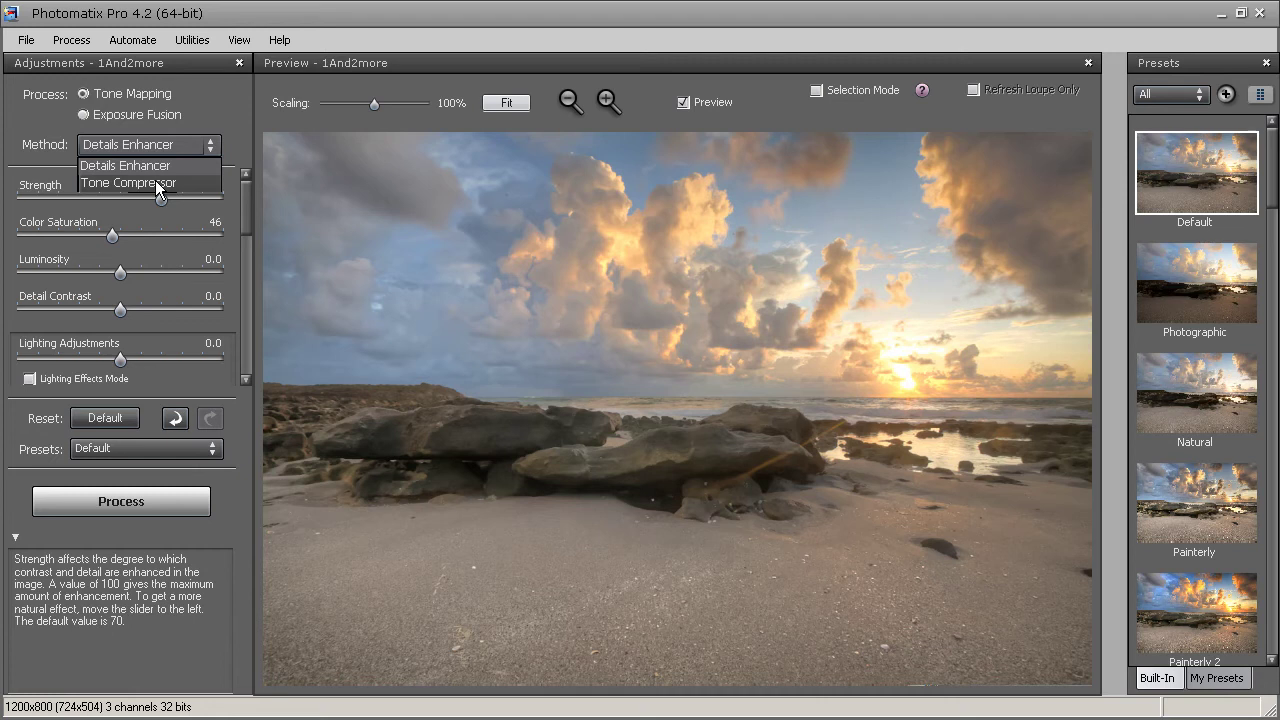
{"action": "left_click", "coordinate": [157, 183]}
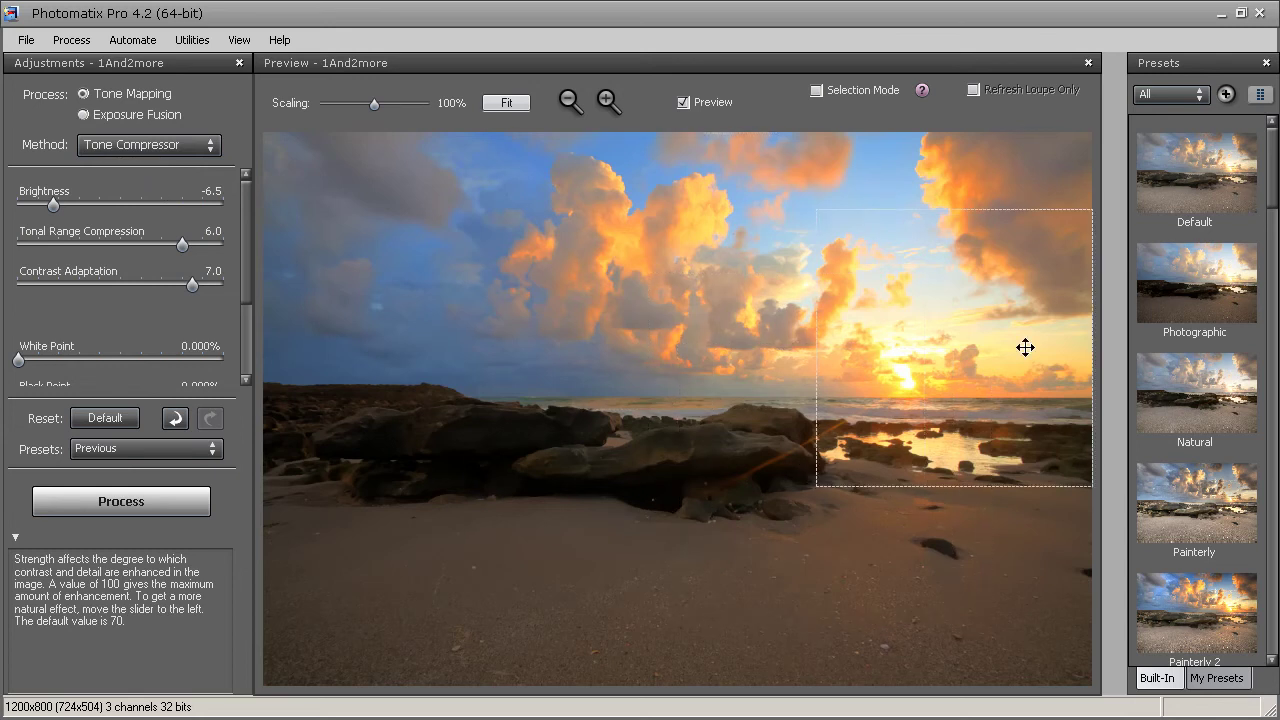
{"action": "left_click", "coordinate": [1183, 302]}
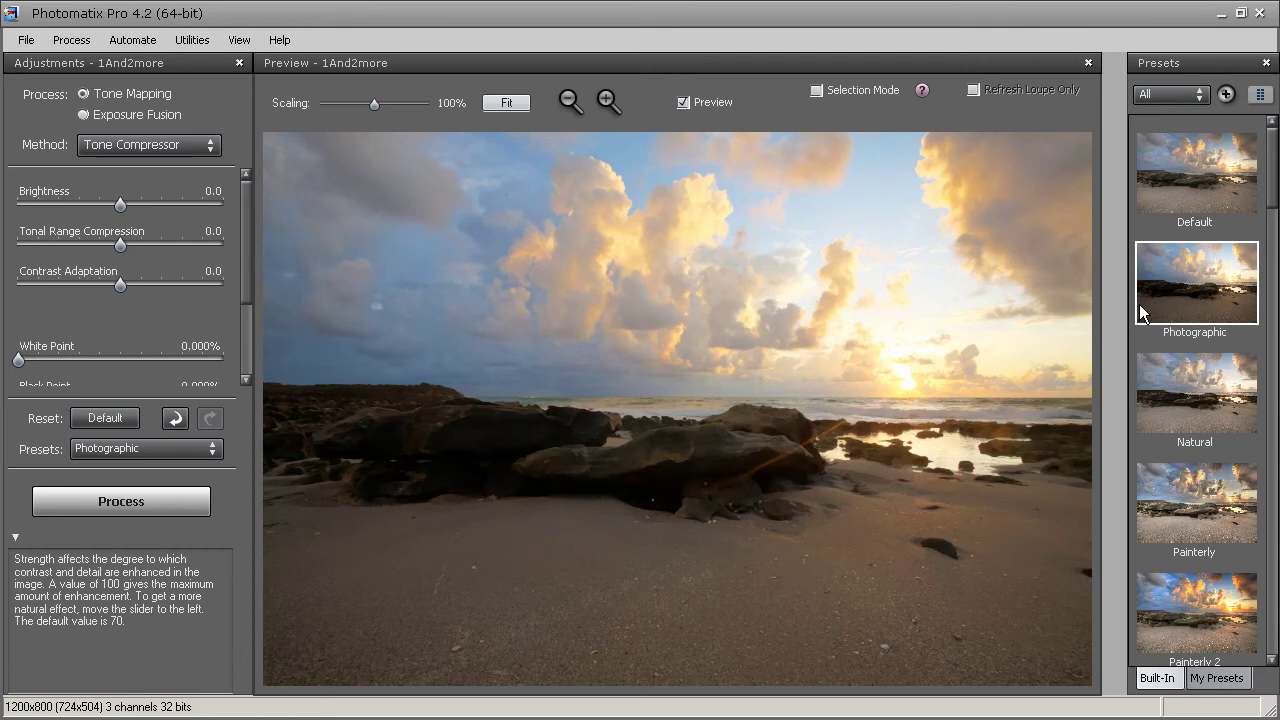
{"action": "left_click", "coordinate": [170, 146]}
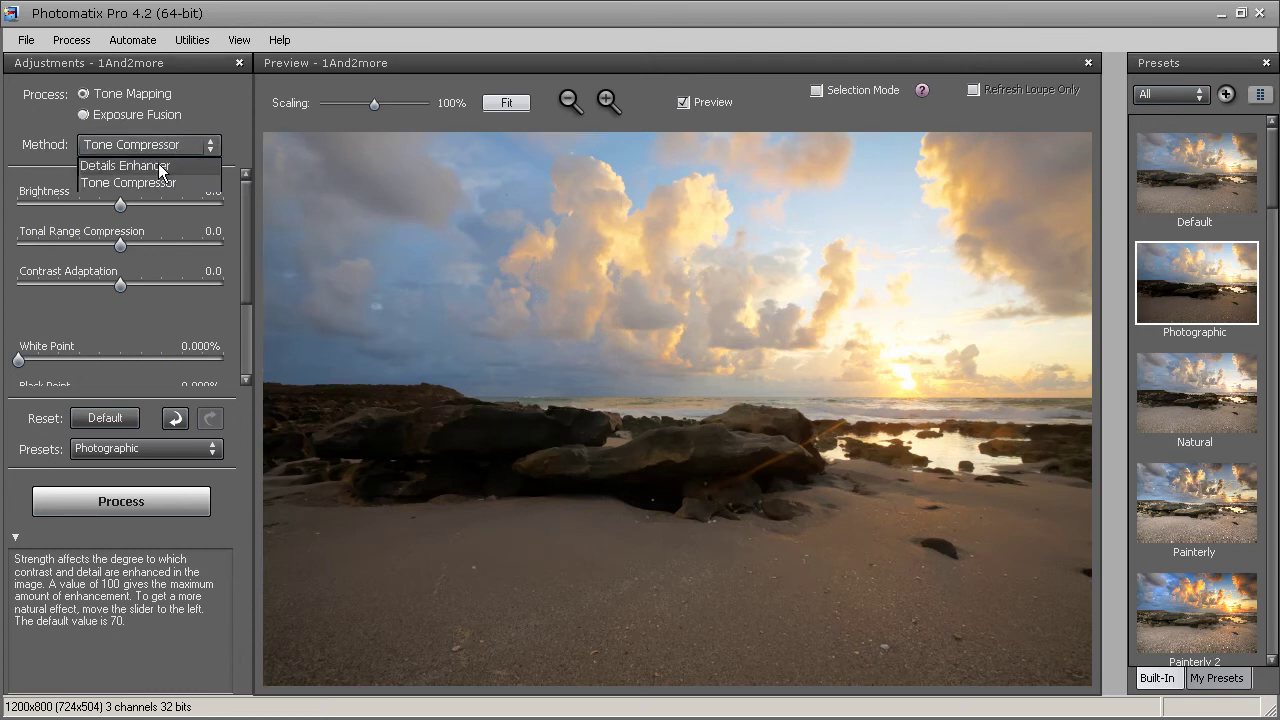
{"action": "left_click", "coordinate": [163, 165]}
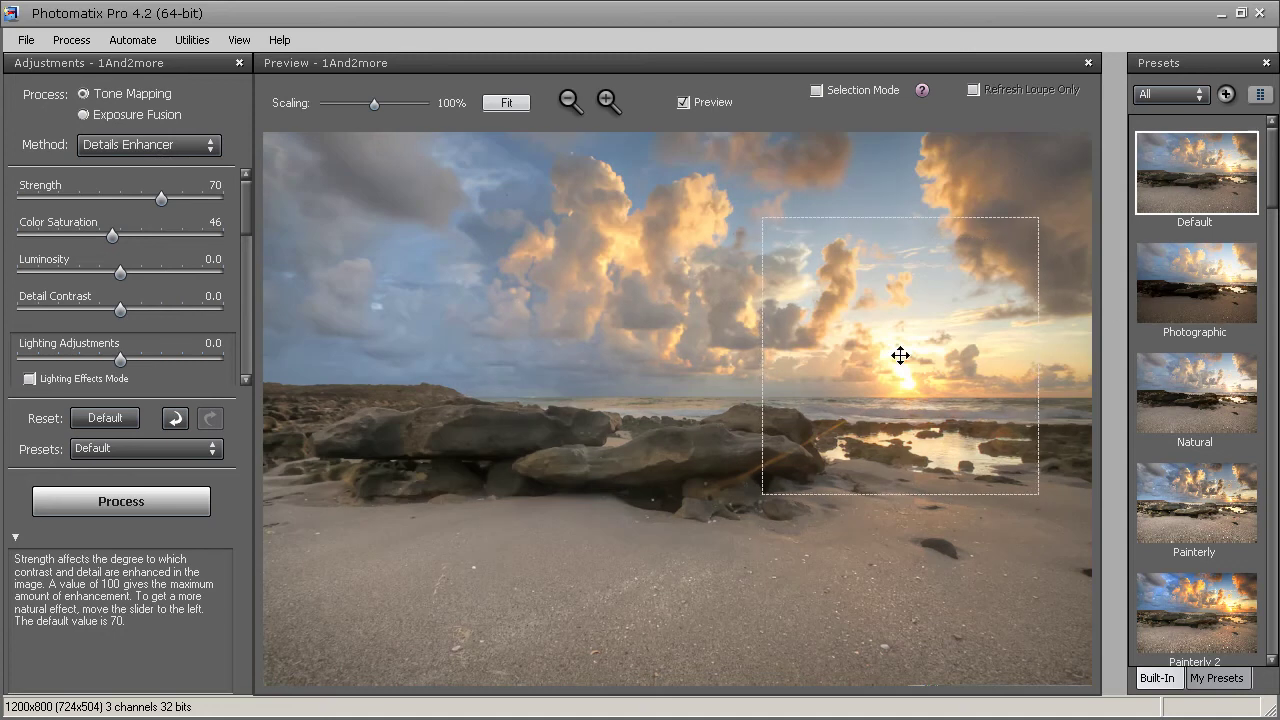
Preview the merged image with the Exposure Fusion process and switch back to Tone Mapping
{"action": "left_click", "coordinate": [194, 149]}
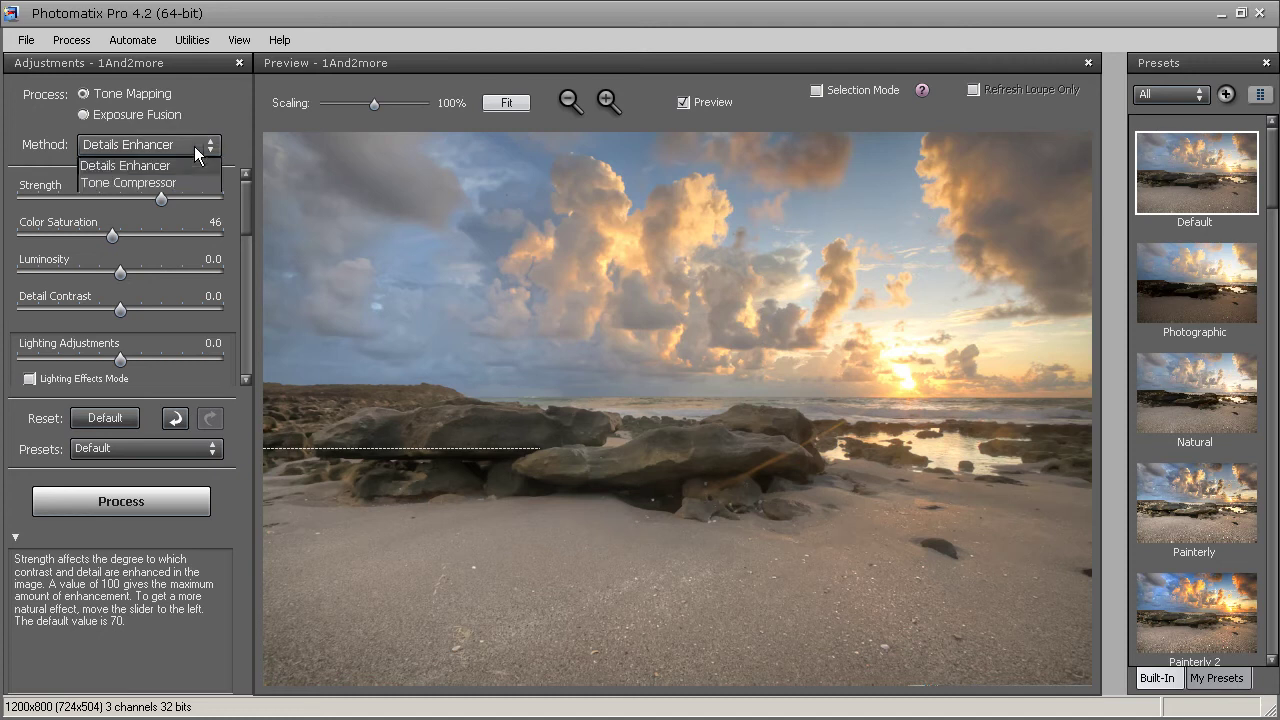
{"action": "left_click", "coordinate": [185, 163]}
{"action": "left_click", "coordinate": [128, 116]}
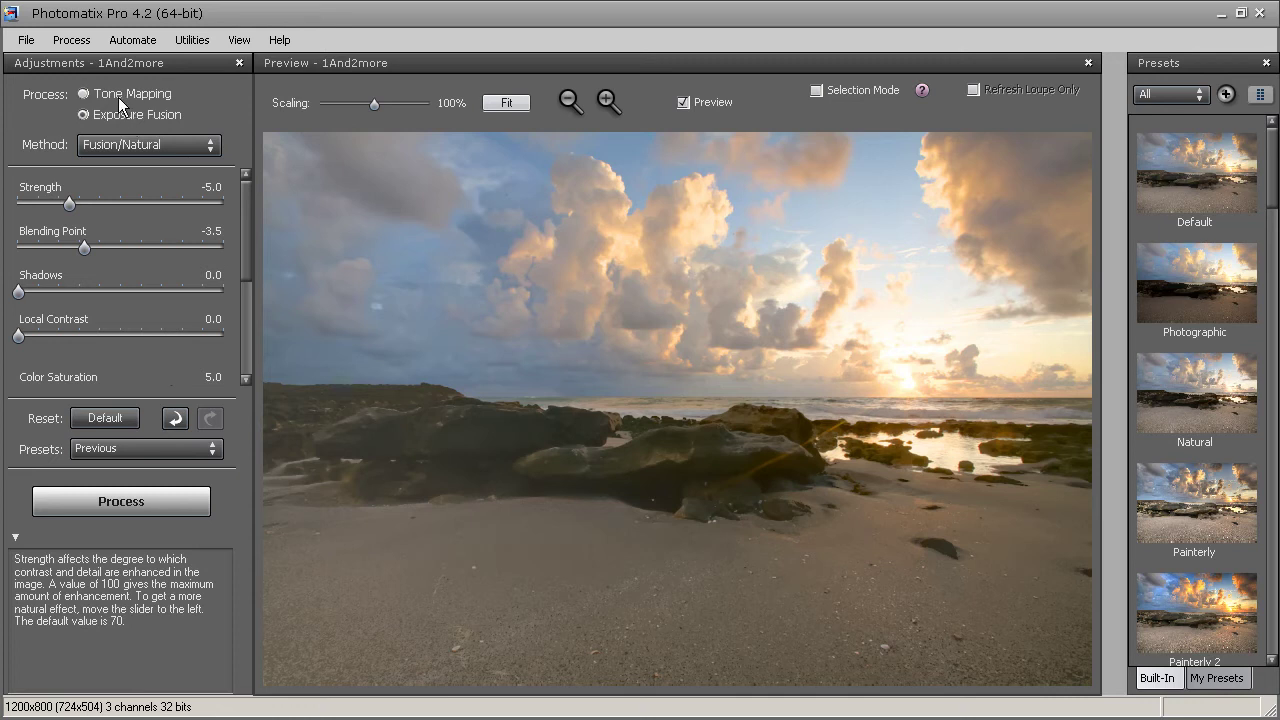
{"action": "left_click", "coordinate": [118, 97]}
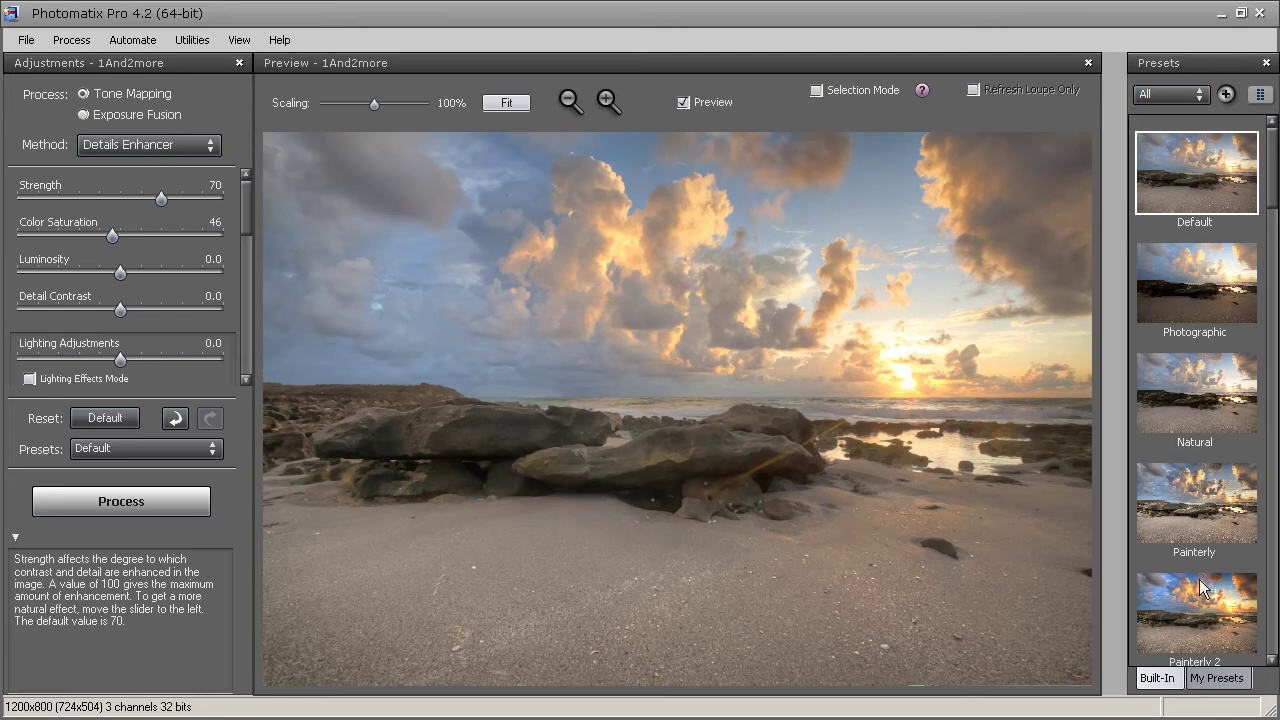
Try the Fusion/Intensive, Photographic and Natural built-in presets on the merged image
{"action": "left_click_drag", "start_coordinate": [1273, 175], "coordinate": [1250, 652]}
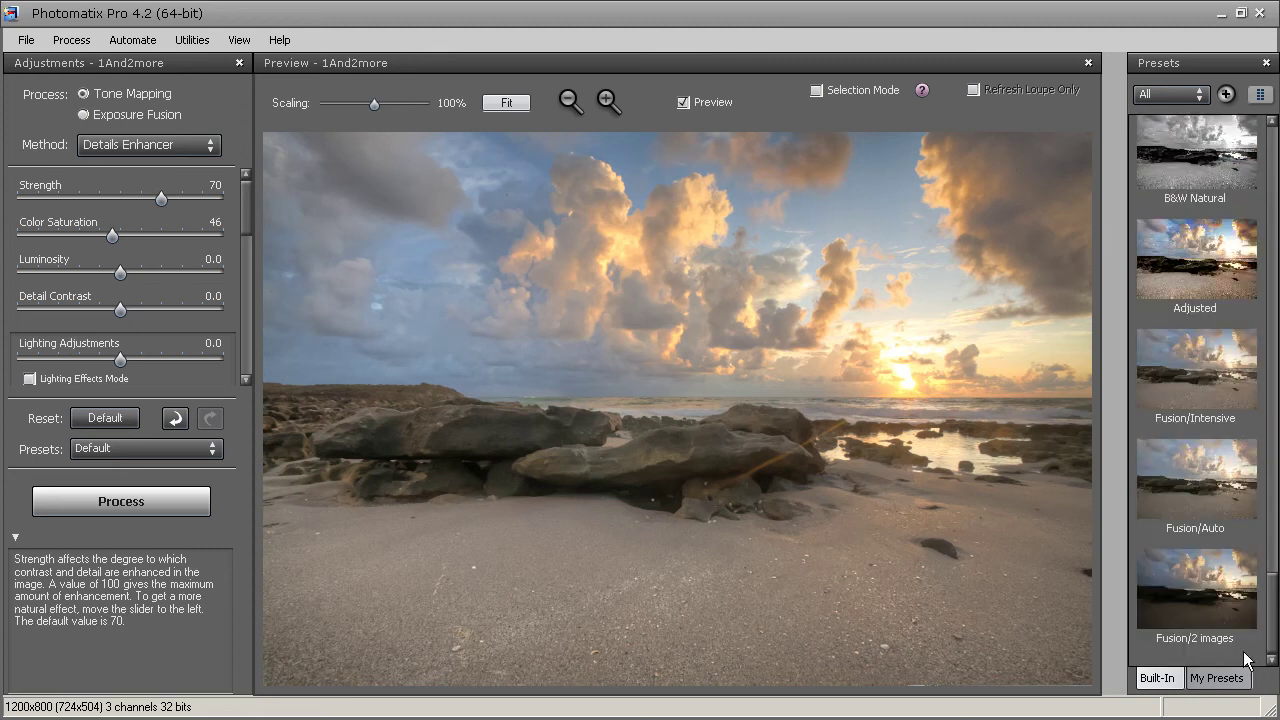
{"action": "left_click", "coordinate": [1188, 371]}
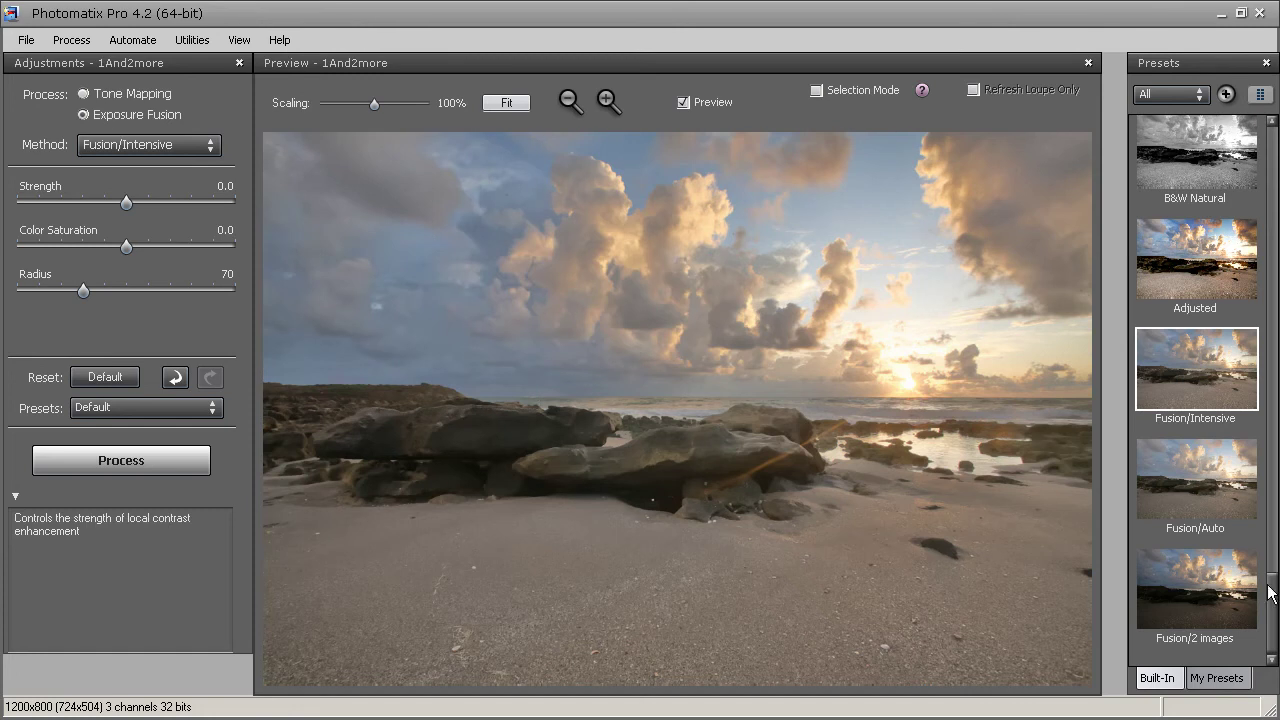
{"action": "left_click_drag", "start_coordinate": [1272, 600], "coordinate": [1272, 275]}
{"action": "scroll", "coordinate": [1188, 205], "scroll_direction": "up", "scroll_amount": 5}
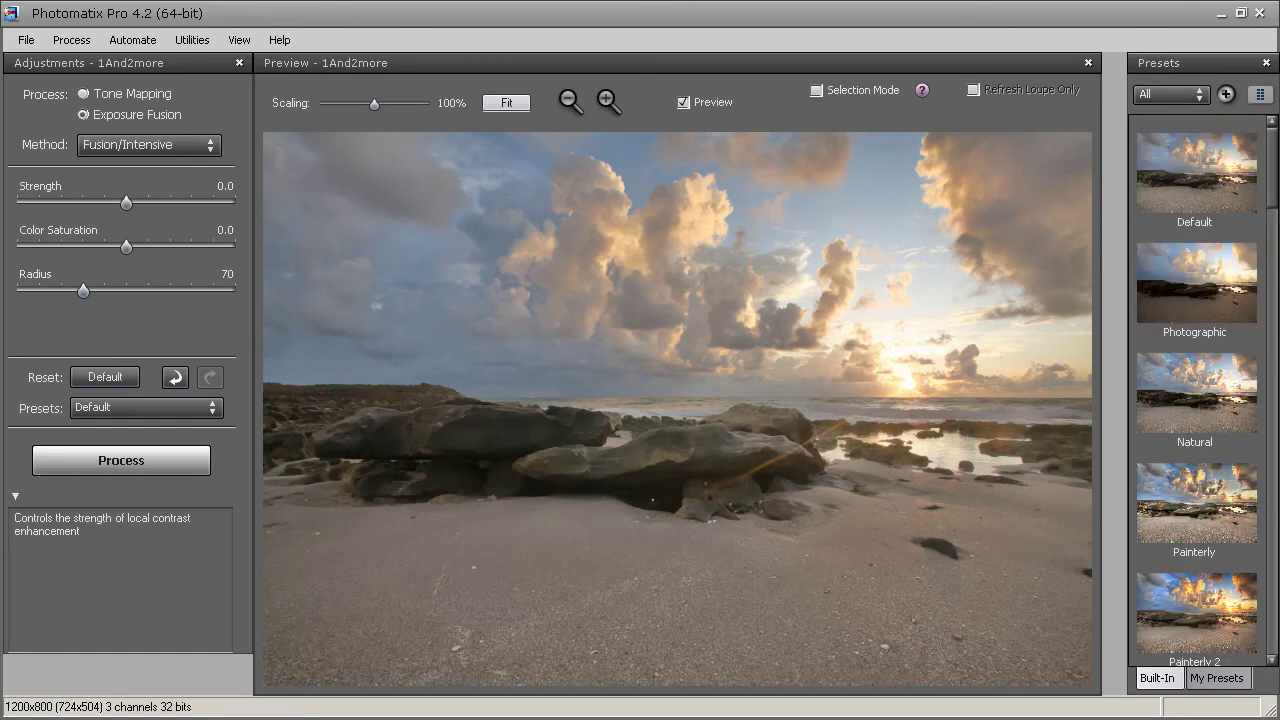
{"action": "left_click", "coordinate": [1187, 288]}
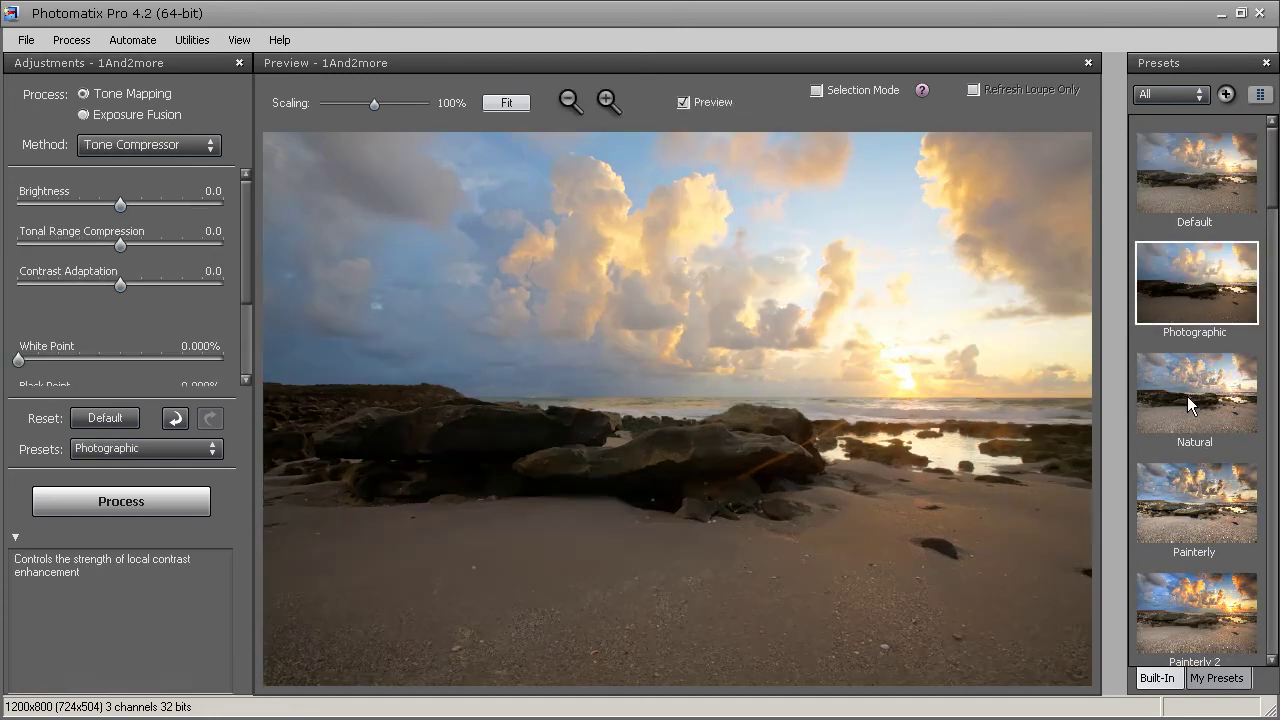
{"action": "left_click", "coordinate": [1188, 406]}
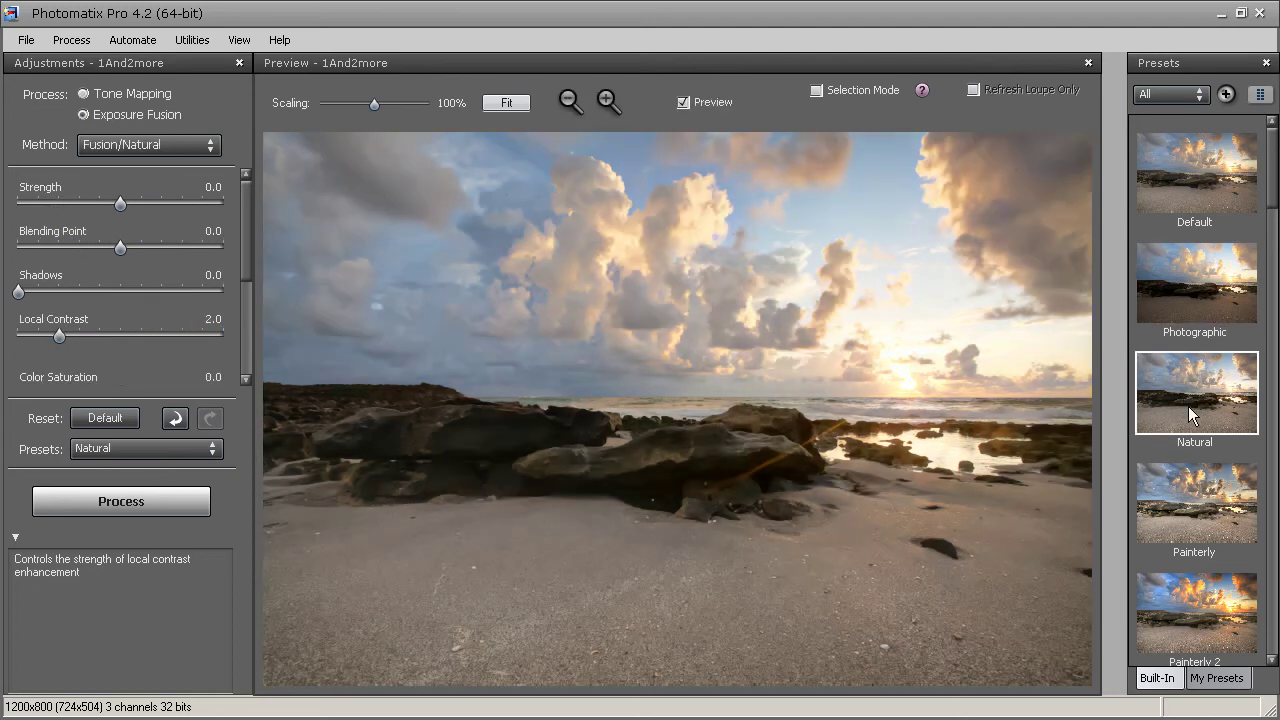
Try the Painterly, Painterly 2, Painterly 3 and Painterly 4 presets on the merged image
{"action": "left_click", "coordinate": [1190, 493]}
{"action": "scroll", "coordinate": [1190, 493], "scroll_direction": "down", "scroll_amount": 1}
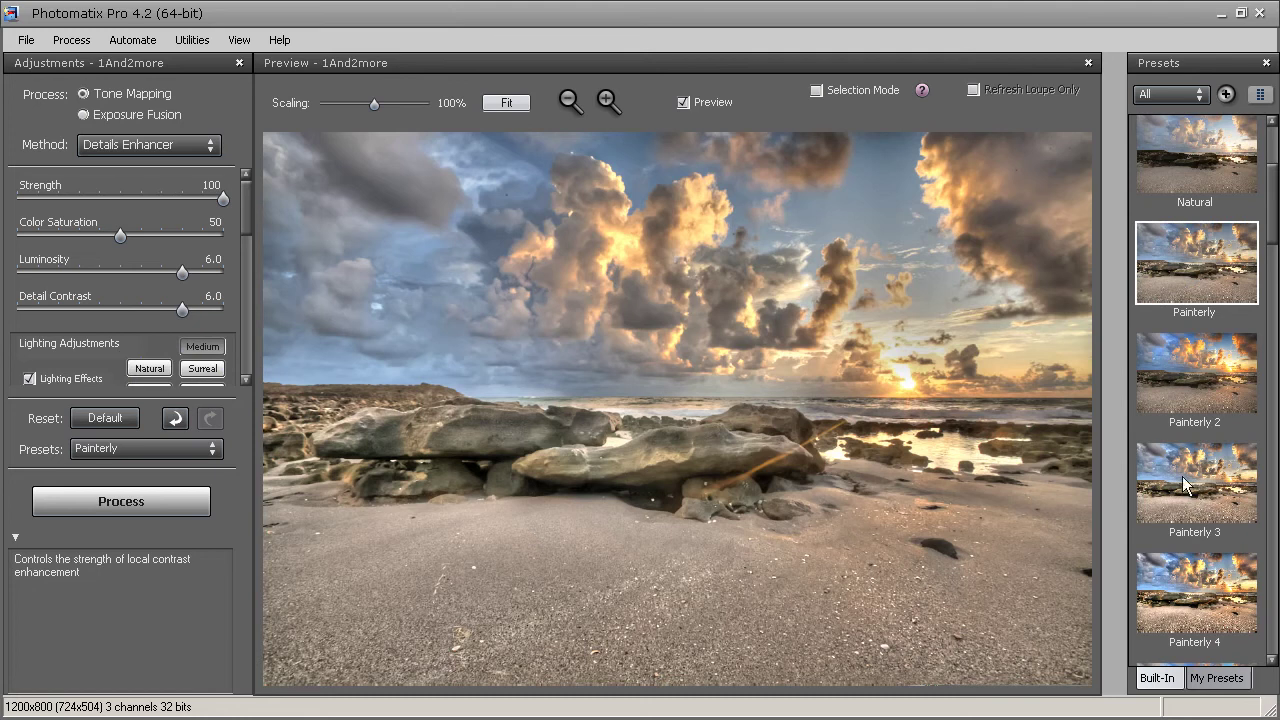
{"action": "left_click", "coordinate": [1181, 372]}
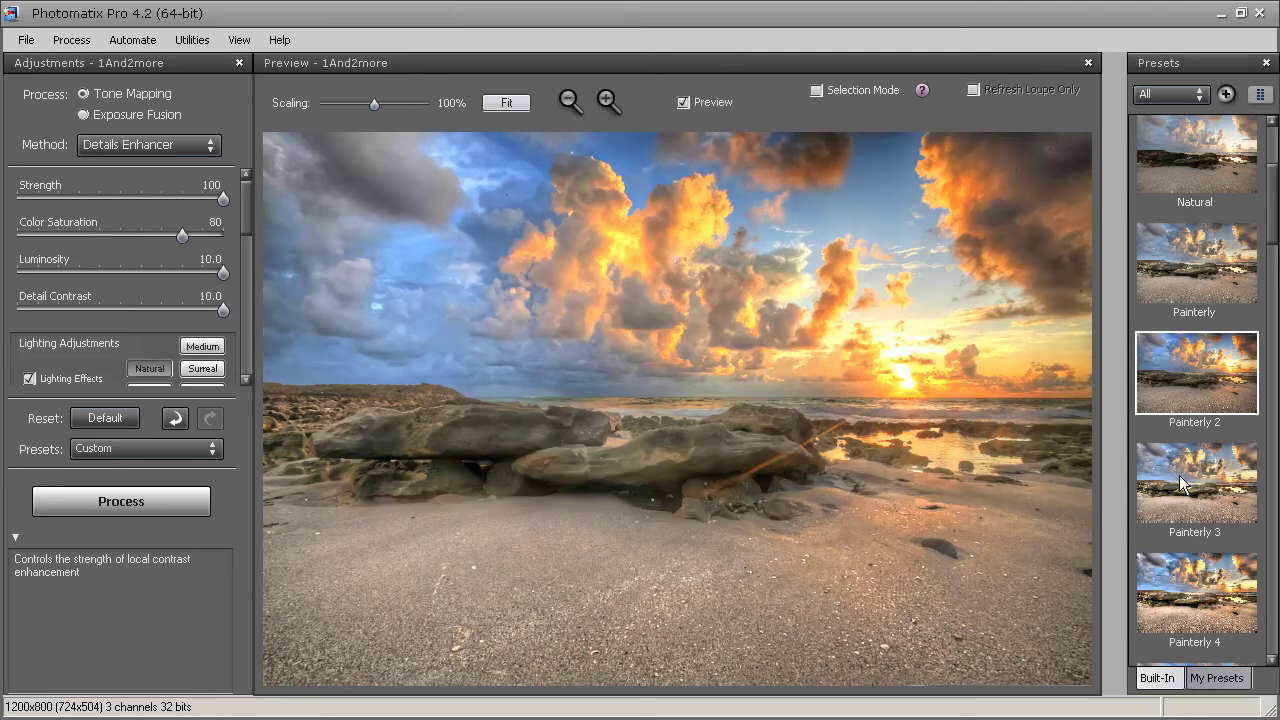
{"action": "left_click", "coordinate": [1183, 485]}
{"action": "left_click", "coordinate": [1198, 588]}
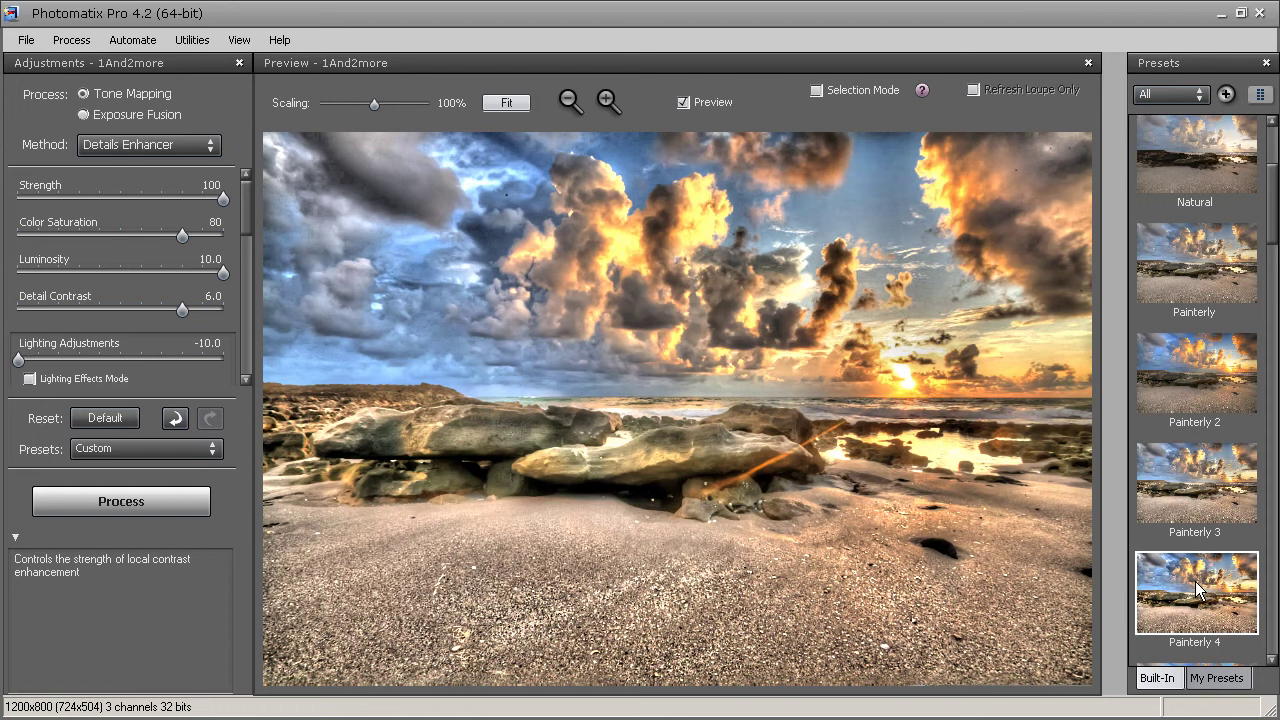
Try the Surreal 2 and Grunge presets, and return the image to the Default preset
{"action": "scroll", "coordinate": [1235, 315], "scroll_direction": "down", "scroll_amount": 5}
{"action": "left_click", "coordinate": [1215, 355]}
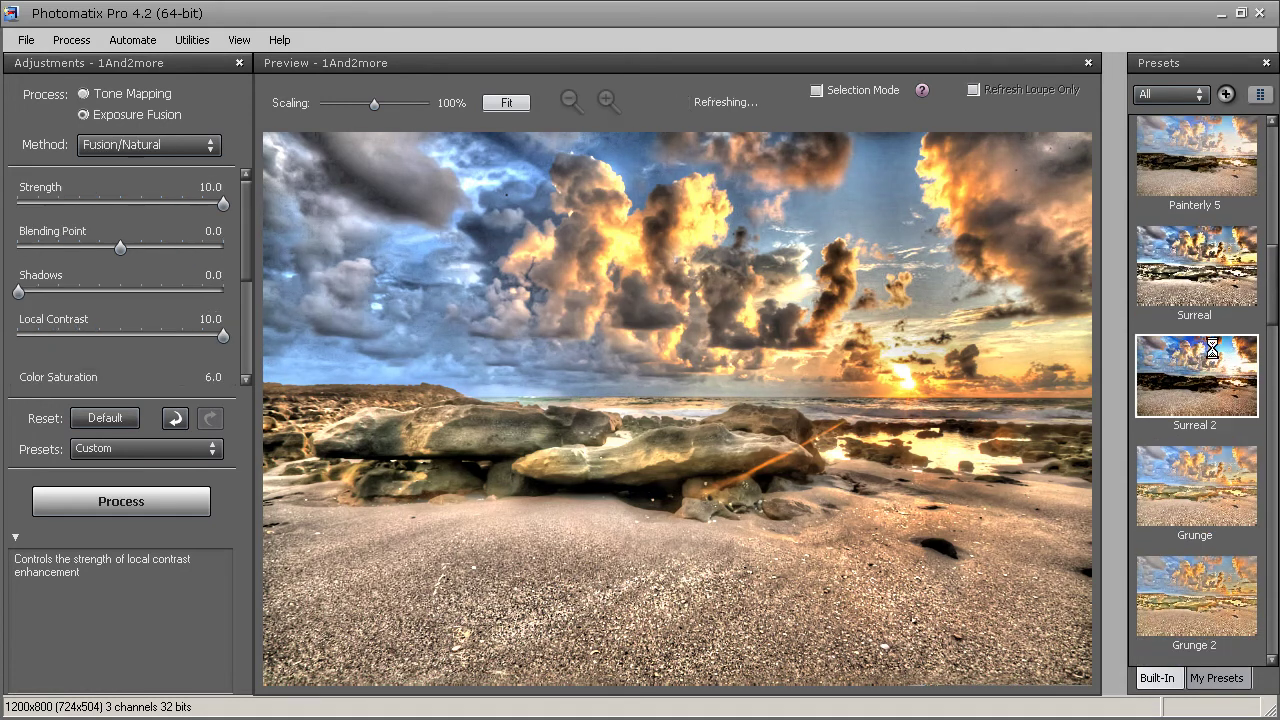
{"action": "left_click", "coordinate": [1182, 507]}
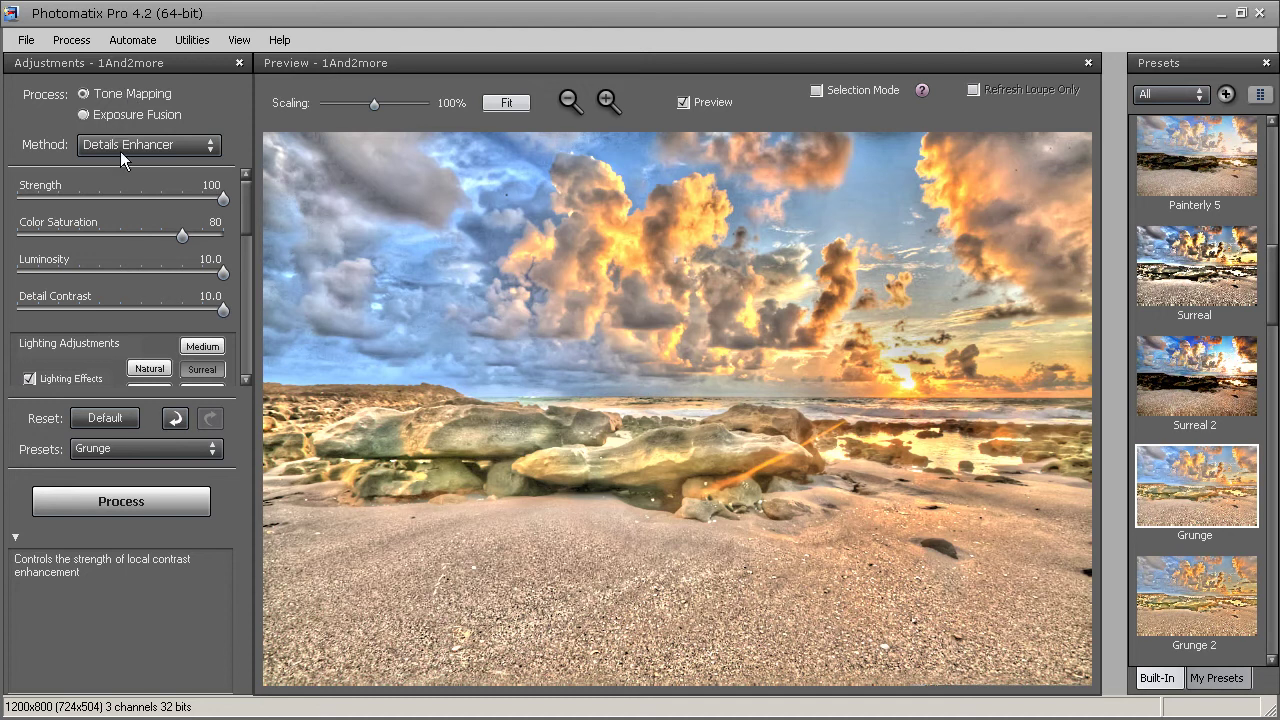
{"action": "scroll", "coordinate": [1180, 190], "scroll_direction": "up", "scroll_amount": 8}
{"action": "left_click", "coordinate": [1160, 185]}
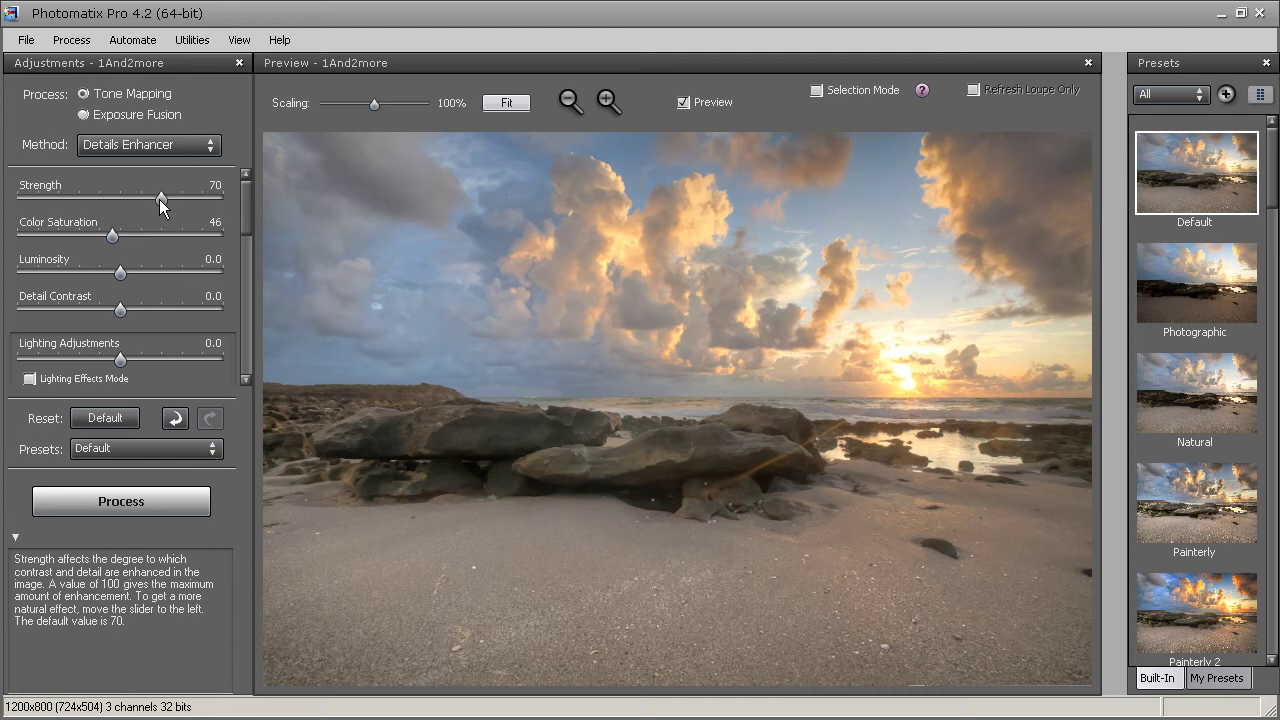
Compare the Details Enhancer Strength at 0, 100, 55 and 80, and return it to 70
{"action": "left_click_drag", "start_coordinate": [159, 199], "coordinate": [25, 207]}
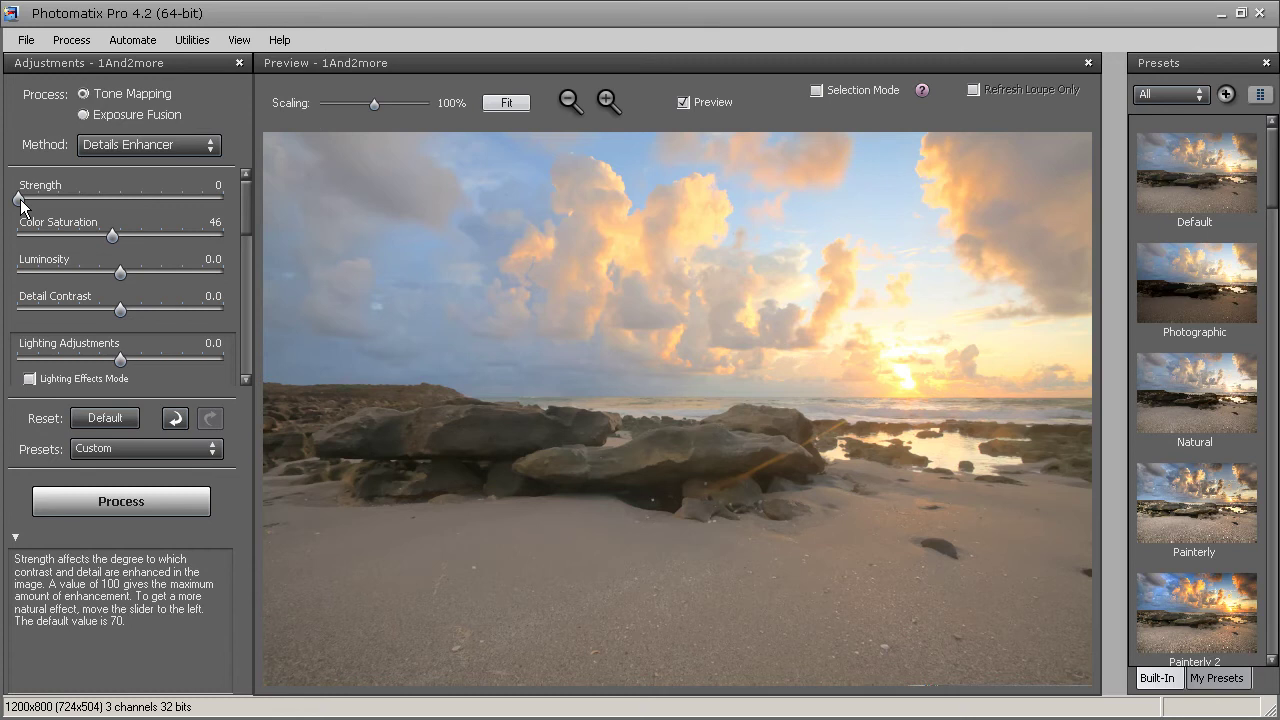
{"action": "left_click_drag", "start_coordinate": [20, 200], "coordinate": [224, 199]}
{"action": "left_click_drag", "start_coordinate": [866, 349], "coordinate": [604, 401]}
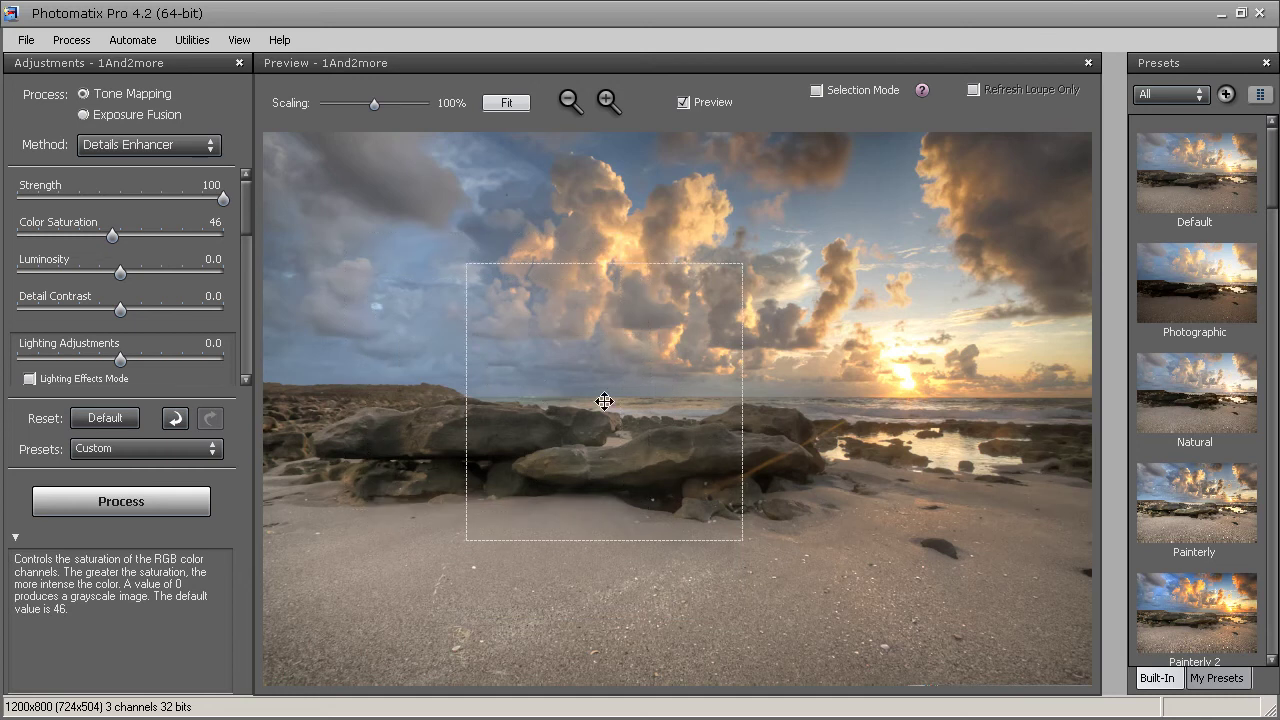
{"action": "left_click_drag", "start_coordinate": [222, 199], "coordinate": [128, 193]}
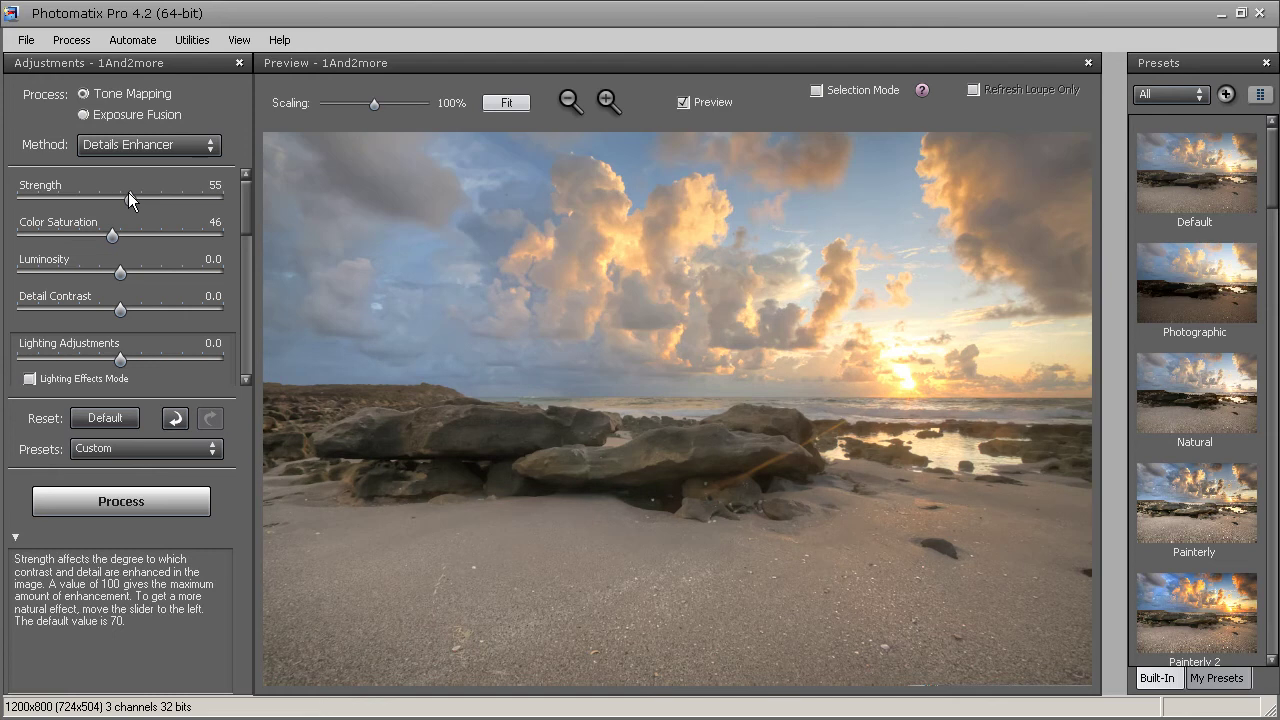
{"action": "left_click_drag", "start_coordinate": [127, 197], "coordinate": [221, 200]}
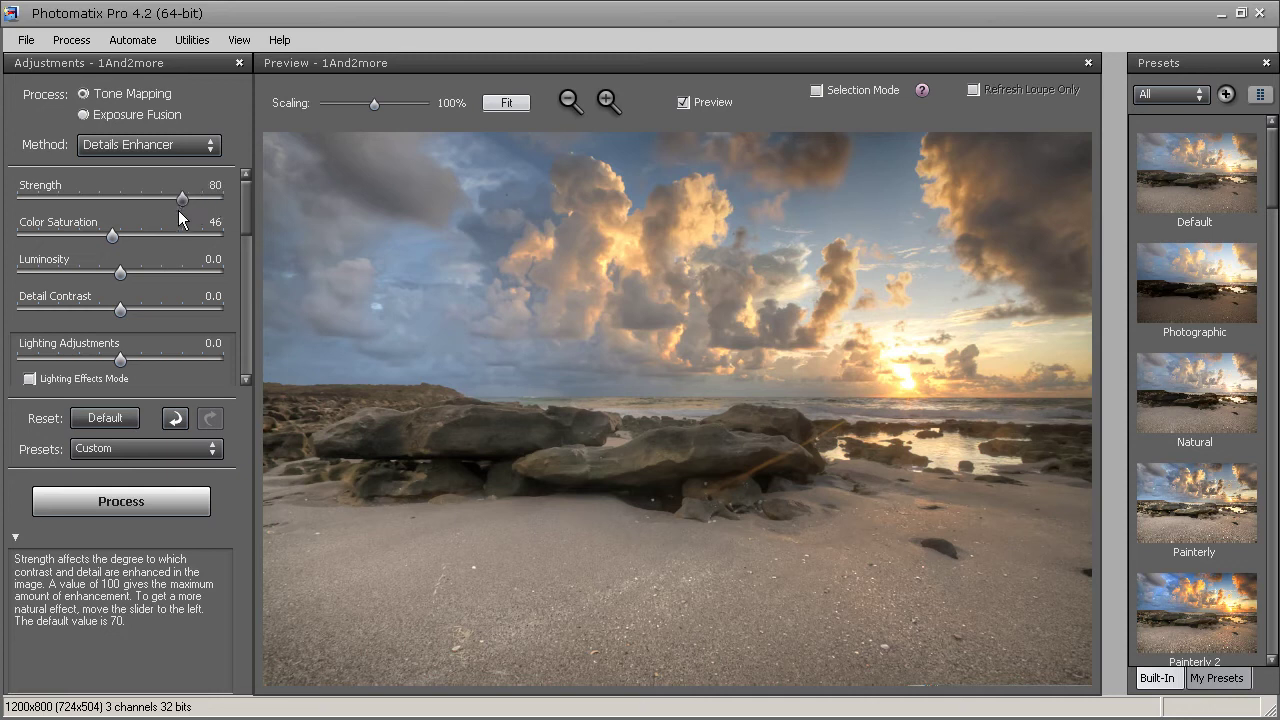
{"action": "left_click_drag", "start_coordinate": [181, 208], "coordinate": [169, 196]}
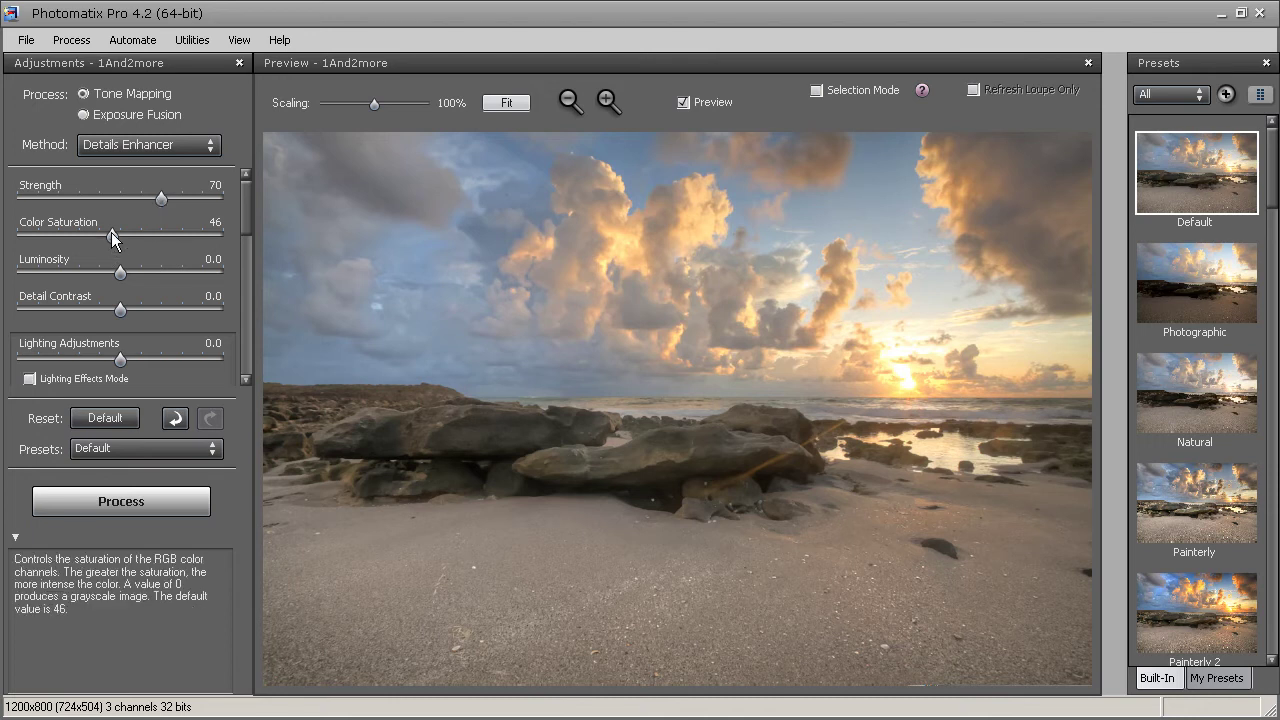
Compare Color Saturation at 100 and 0, and set it to 80
{"action": "left_click_drag", "start_coordinate": [111, 234], "coordinate": [229, 235]}
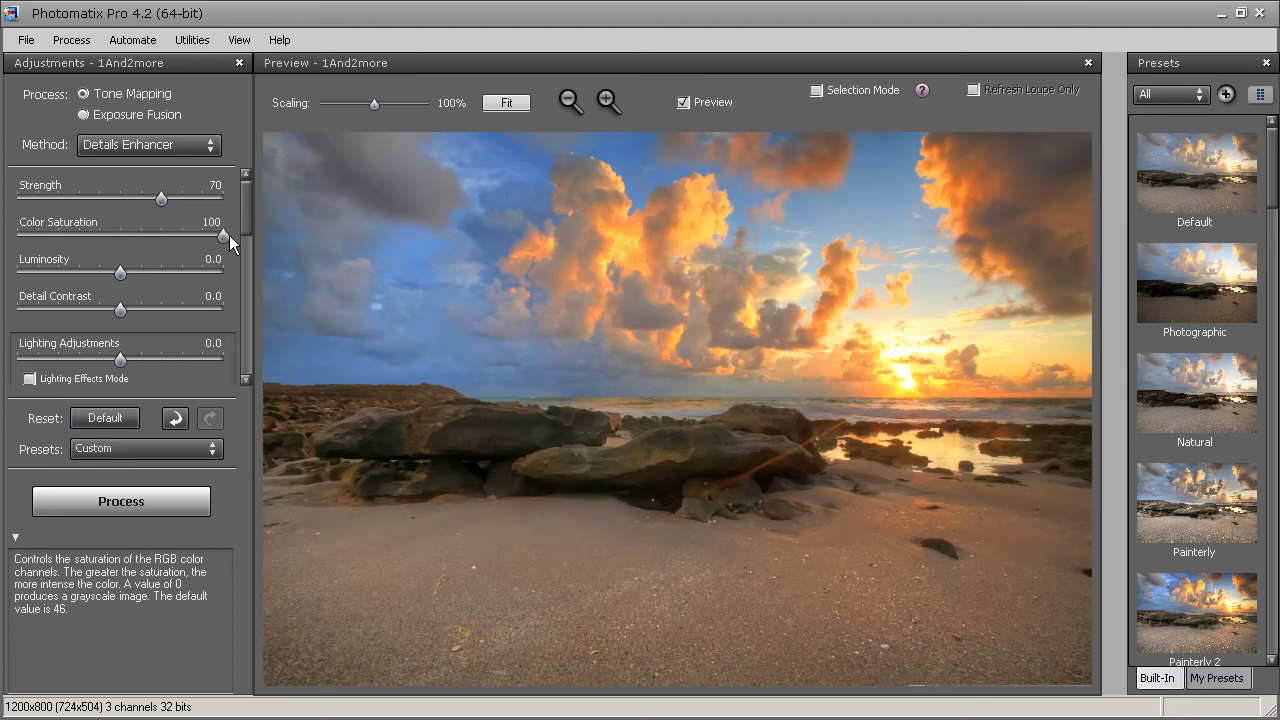
{"action": "left_click_drag", "start_coordinate": [224, 236], "coordinate": [18, 238]}
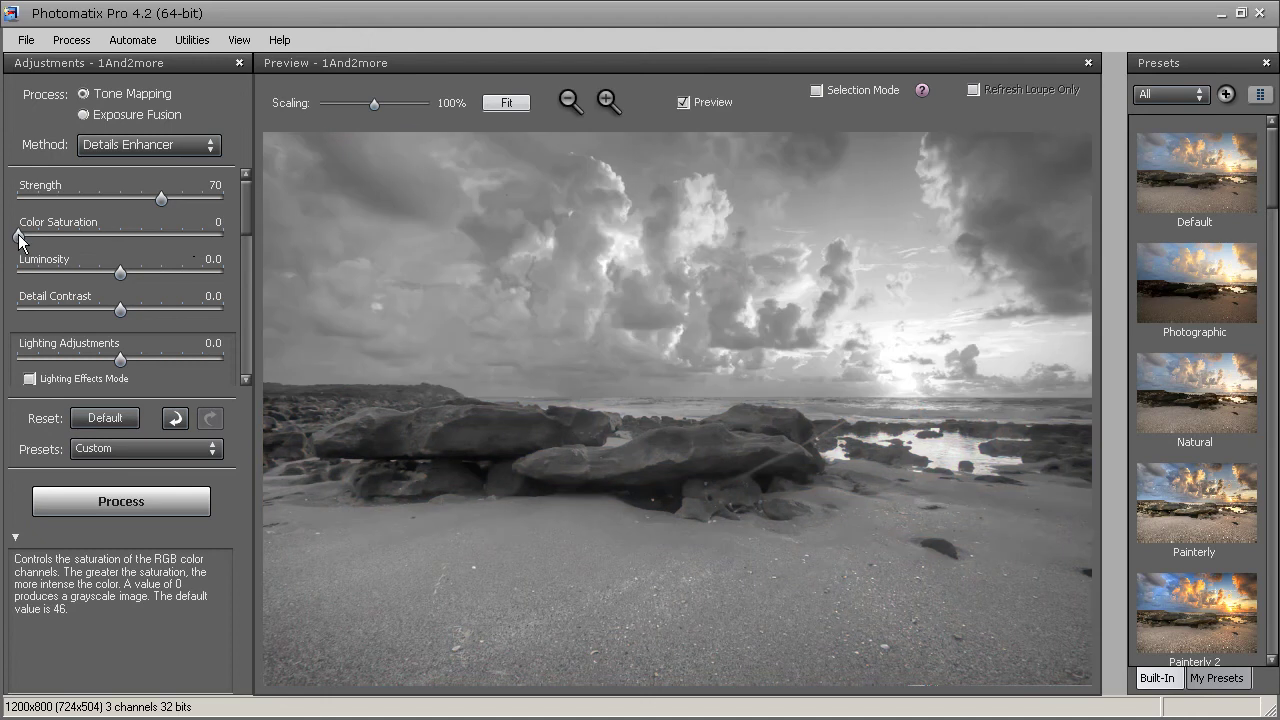
{"action": "left_click_drag", "start_coordinate": [21, 241], "coordinate": [269, 267]}
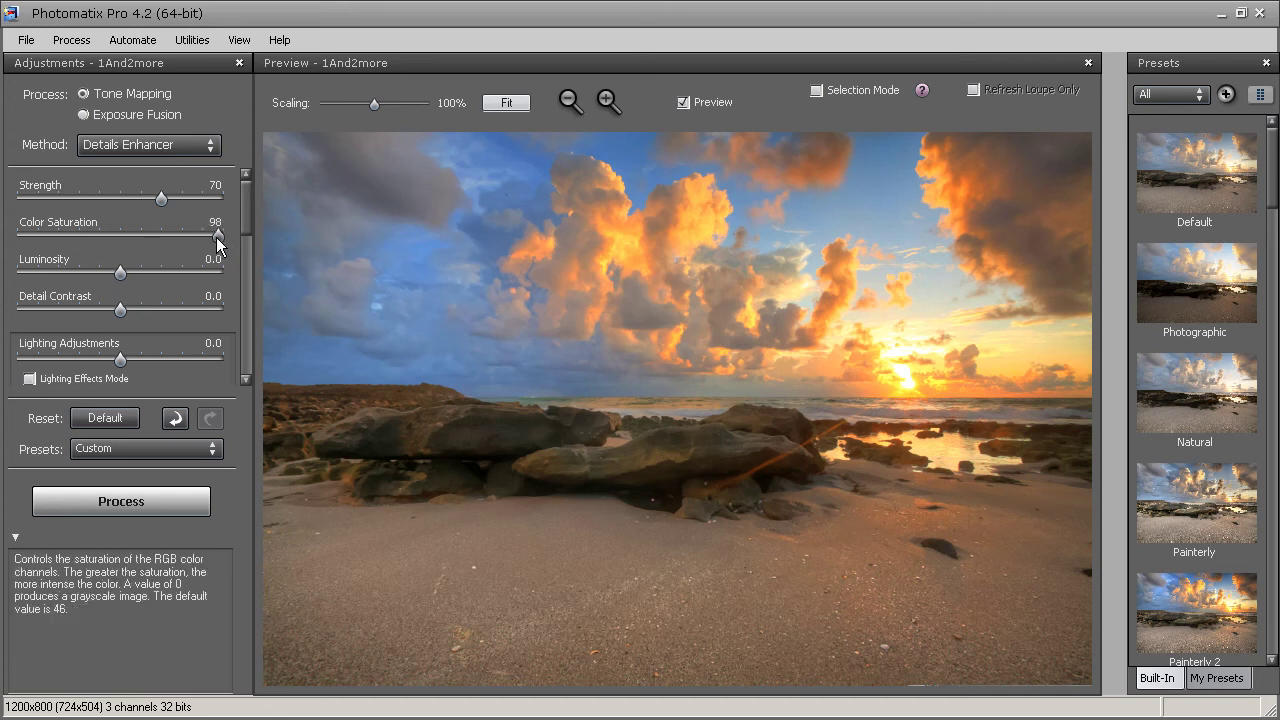
{"action": "left_click_drag", "start_coordinate": [186, 247], "coordinate": [179, 253]}
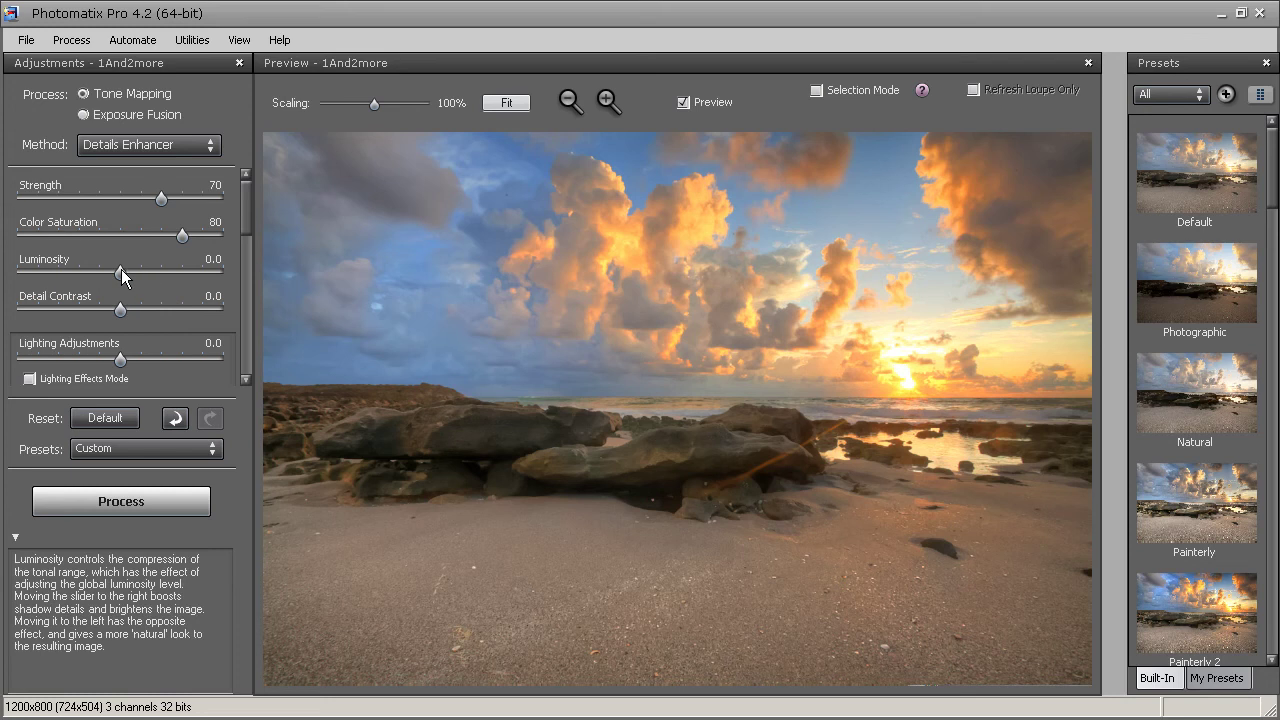
Set Luminosity to 2.1 and Detail Contrast to 3.0, testing both at their maximum of 10.0
{"action": "left_click_drag", "start_coordinate": [121, 270], "coordinate": [257, 277]}
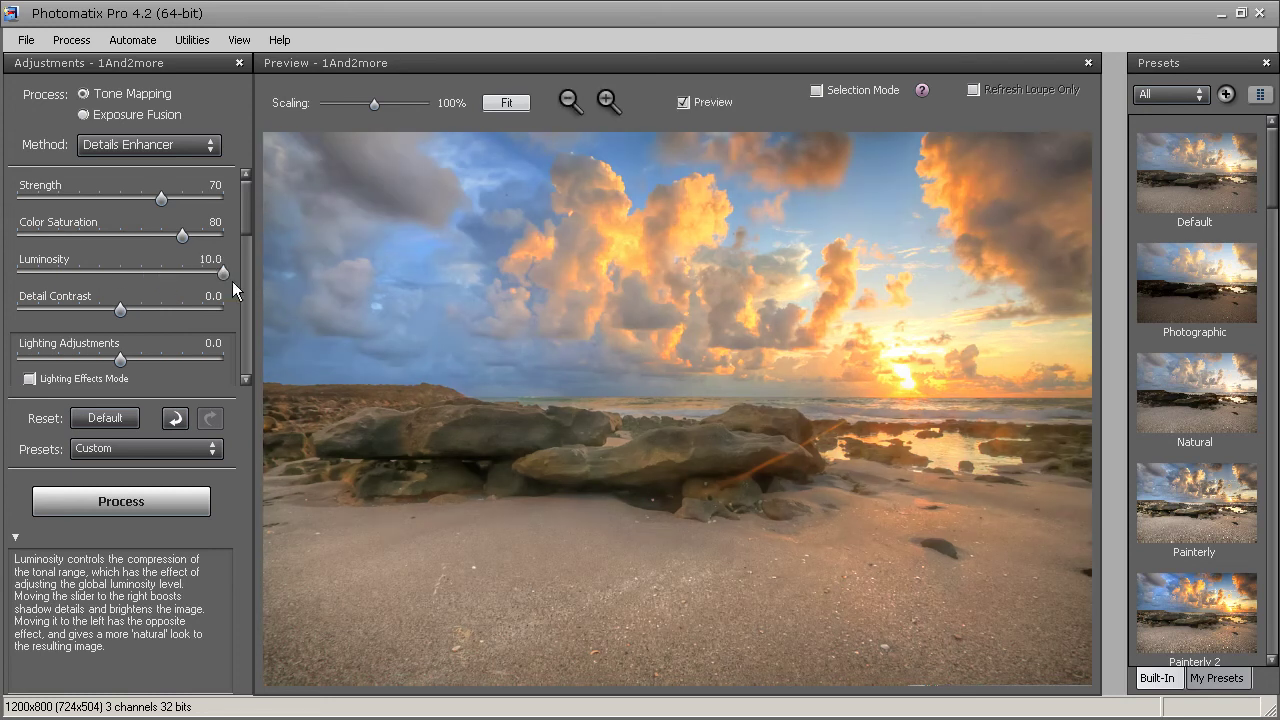
{"action": "left_click_drag", "start_coordinate": [224, 272], "coordinate": [142, 273]}
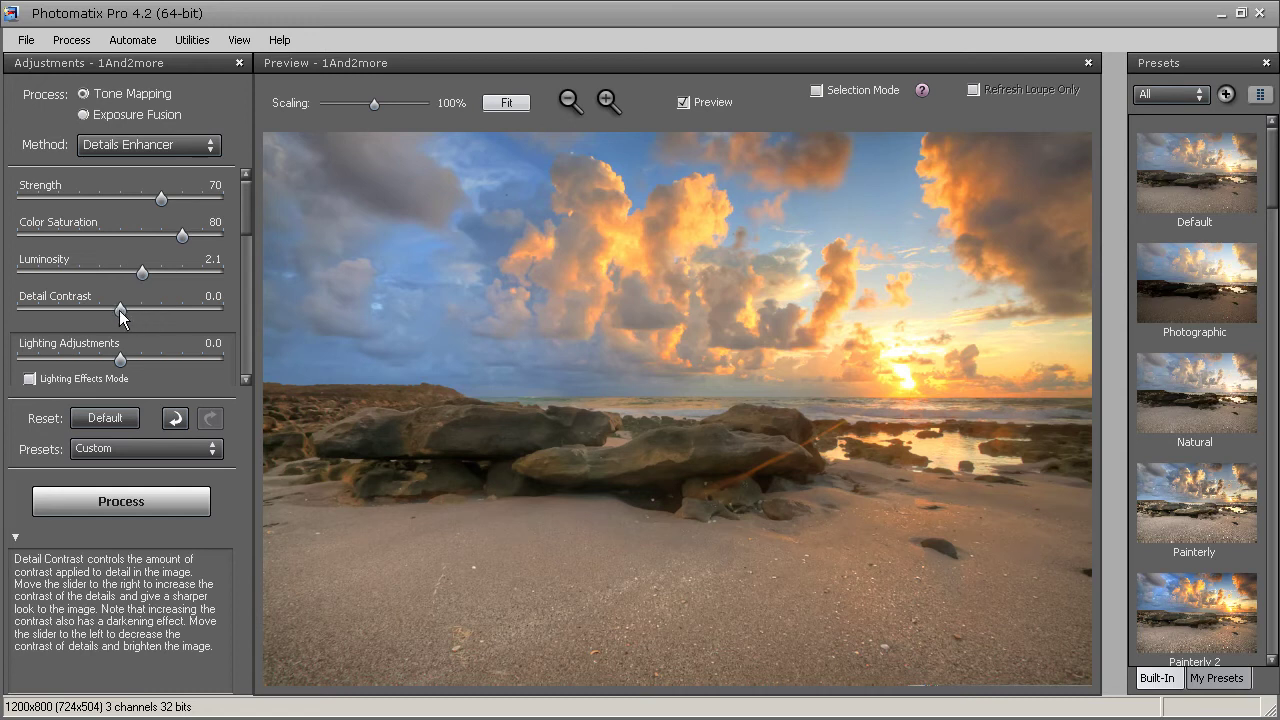
{"action": "left_click_drag", "start_coordinate": [151, 314], "coordinate": [145, 314]}
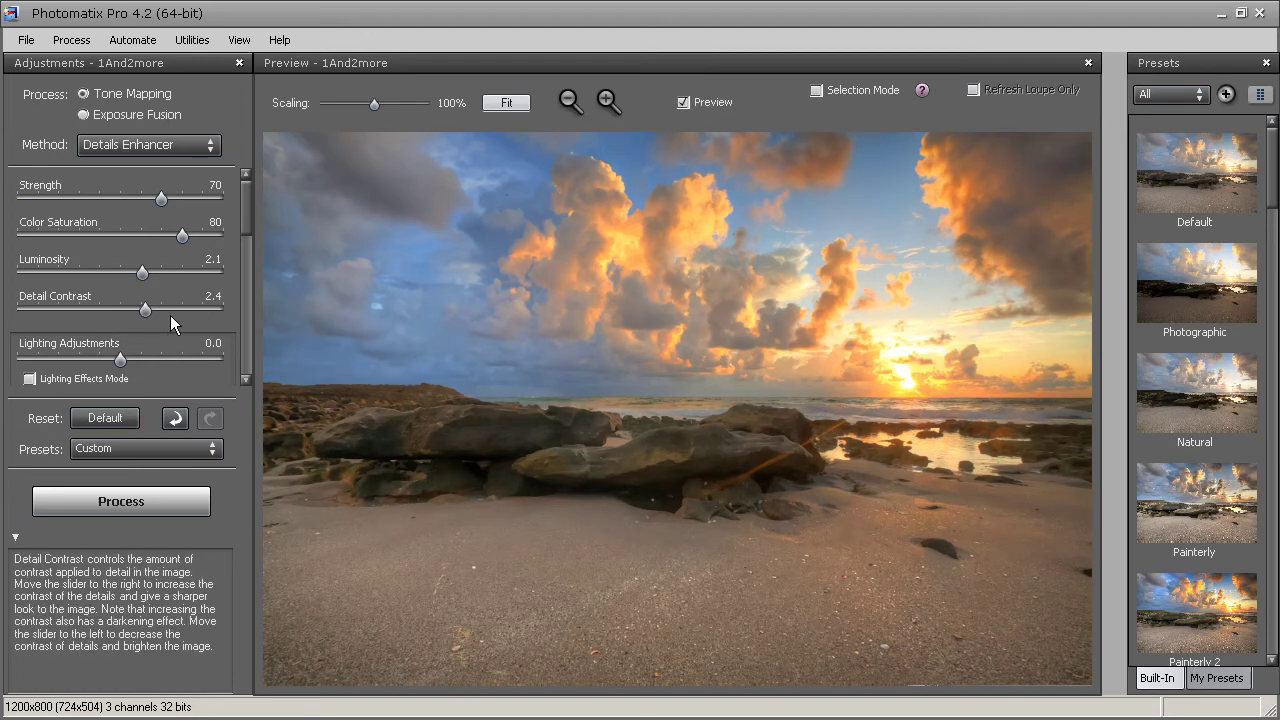
{"action": "left_click_drag", "start_coordinate": [146, 312], "coordinate": [225, 322]}
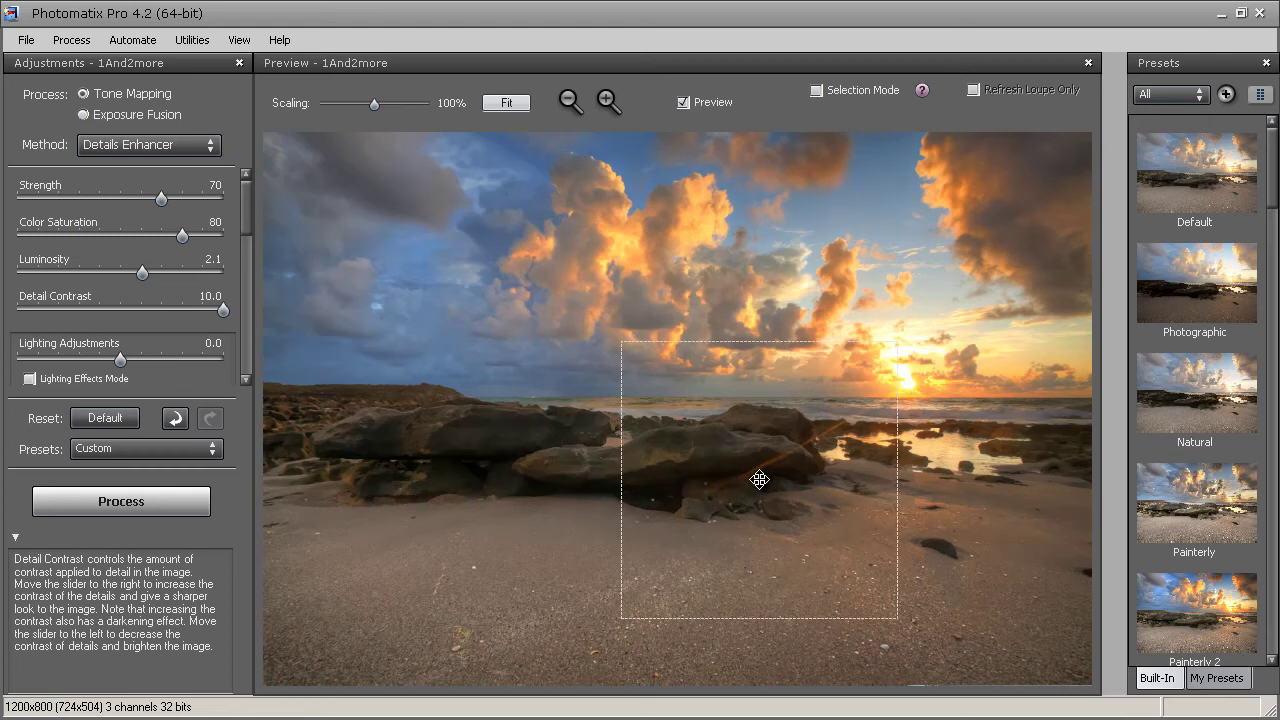
{"action": "left_click_drag", "start_coordinate": [221, 311], "coordinate": [152, 312]}
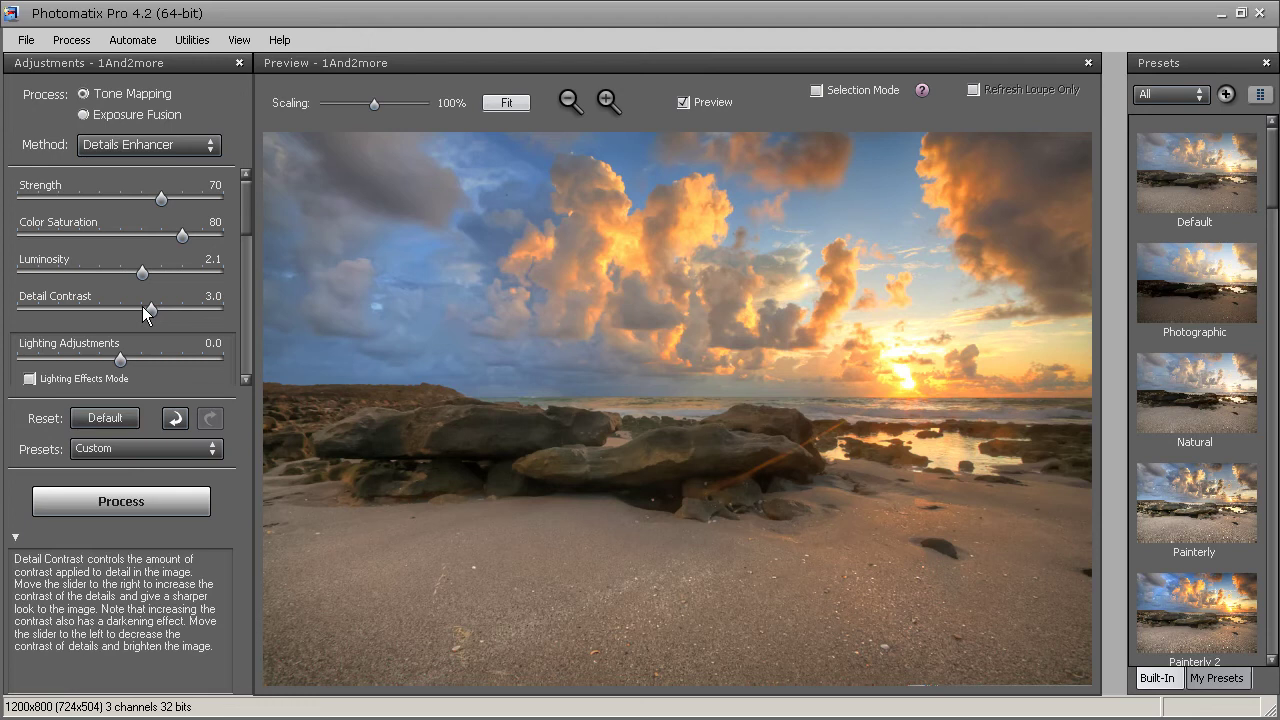
Compare the lighting adjustments with Surreal + and with Lighting Effects Mode off, and keep the mode on at Medium
{"action": "left_click_drag", "start_coordinate": [247, 210], "coordinate": [246, 244]}
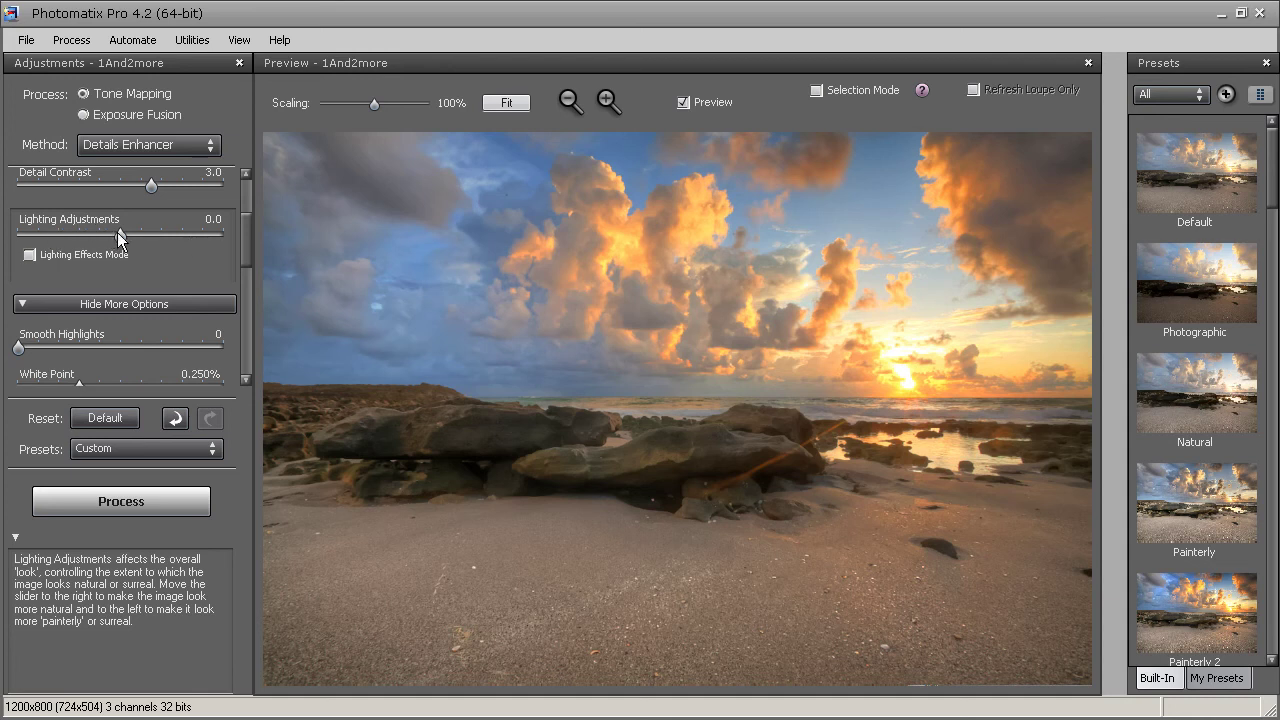
{"action": "left_click", "coordinate": [30, 256]}
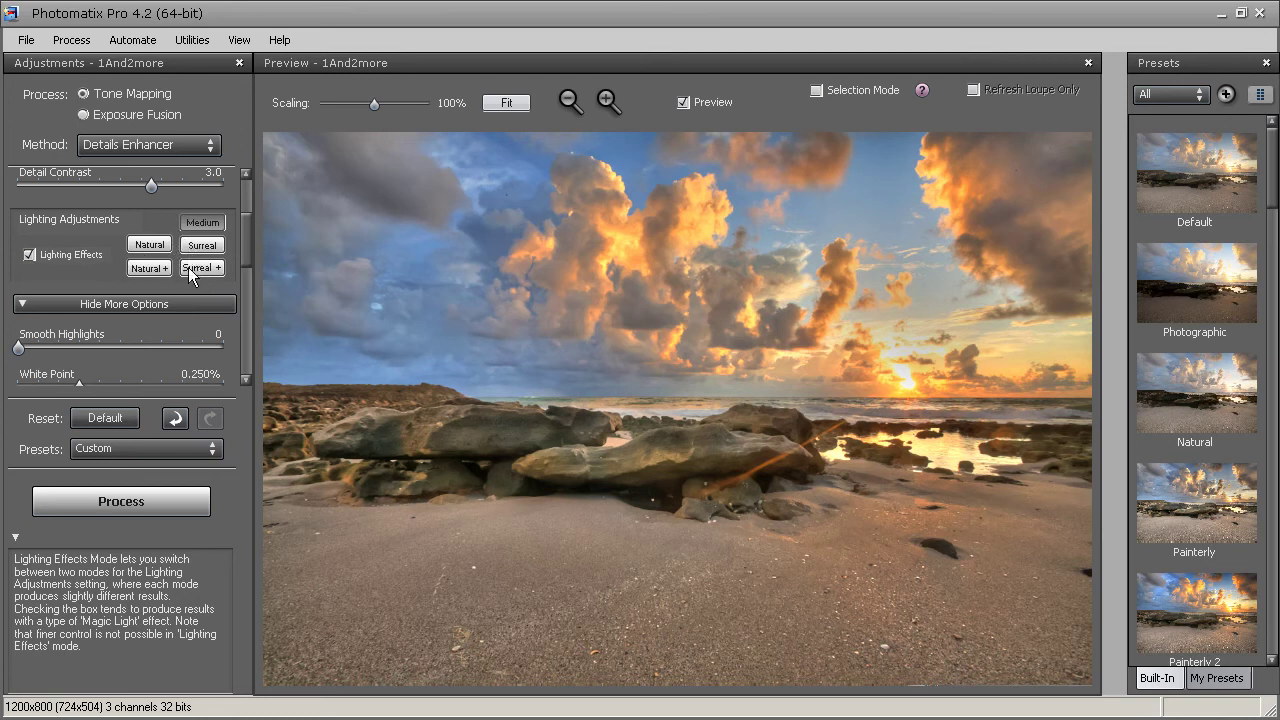
{"action": "left_click", "coordinate": [192, 270]}
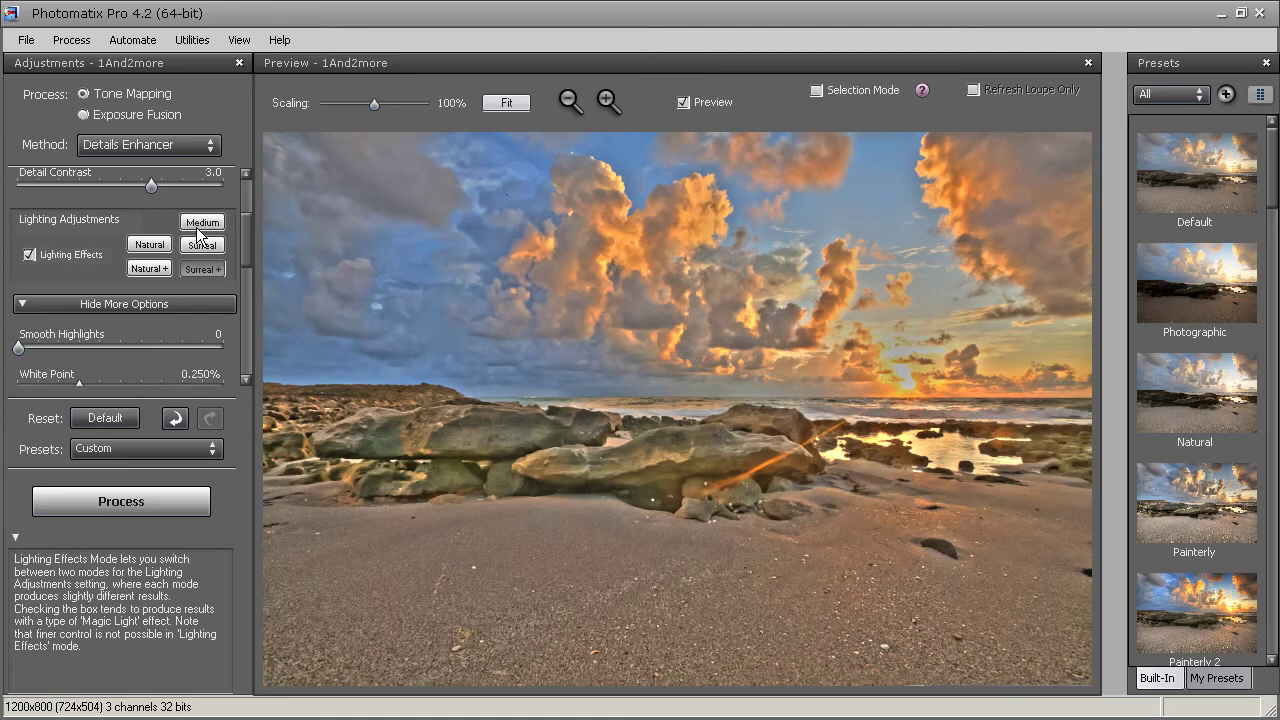
{"action": "left_click", "coordinate": [198, 228]}
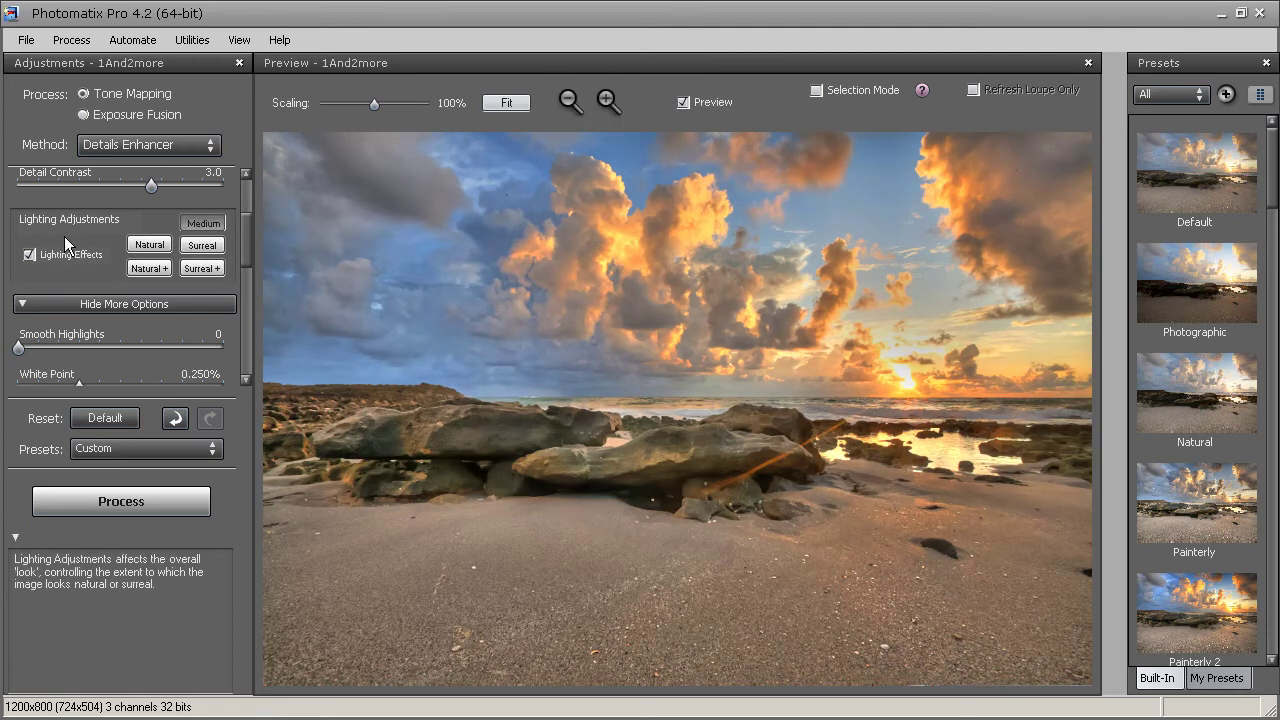
{"action": "left_click", "coordinate": [30, 255]}
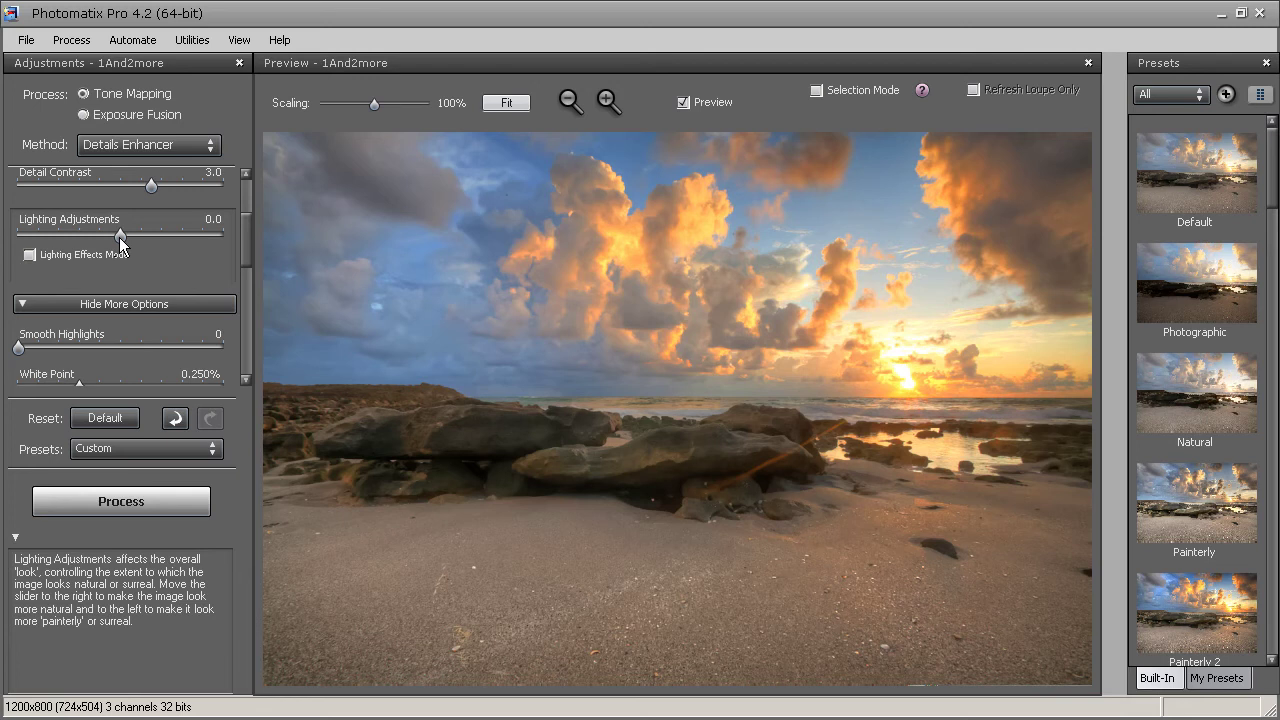
{"action": "left_click", "coordinate": [30, 255]}
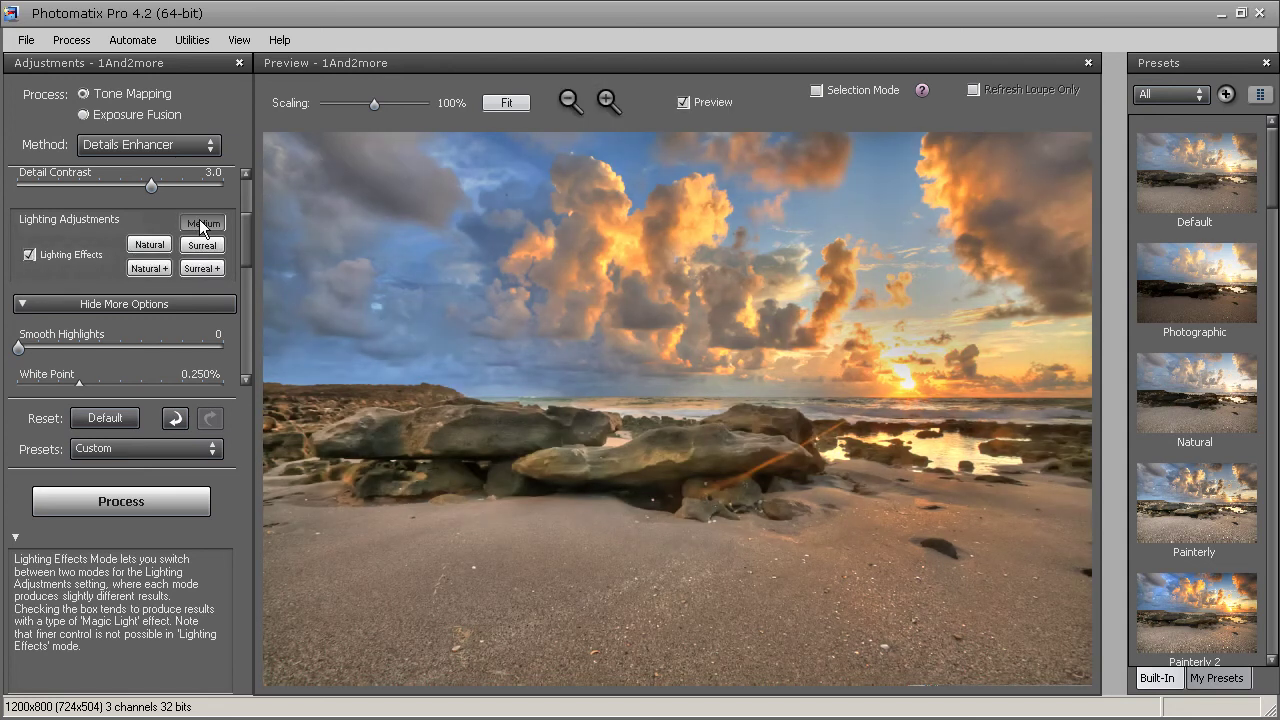
Test Smooth Highlights at 100 in the additional tone mapping options, and set it to 1
{"action": "scroll", "coordinate": [248, 222], "scroll_direction": "down", "scroll_amount": 3}
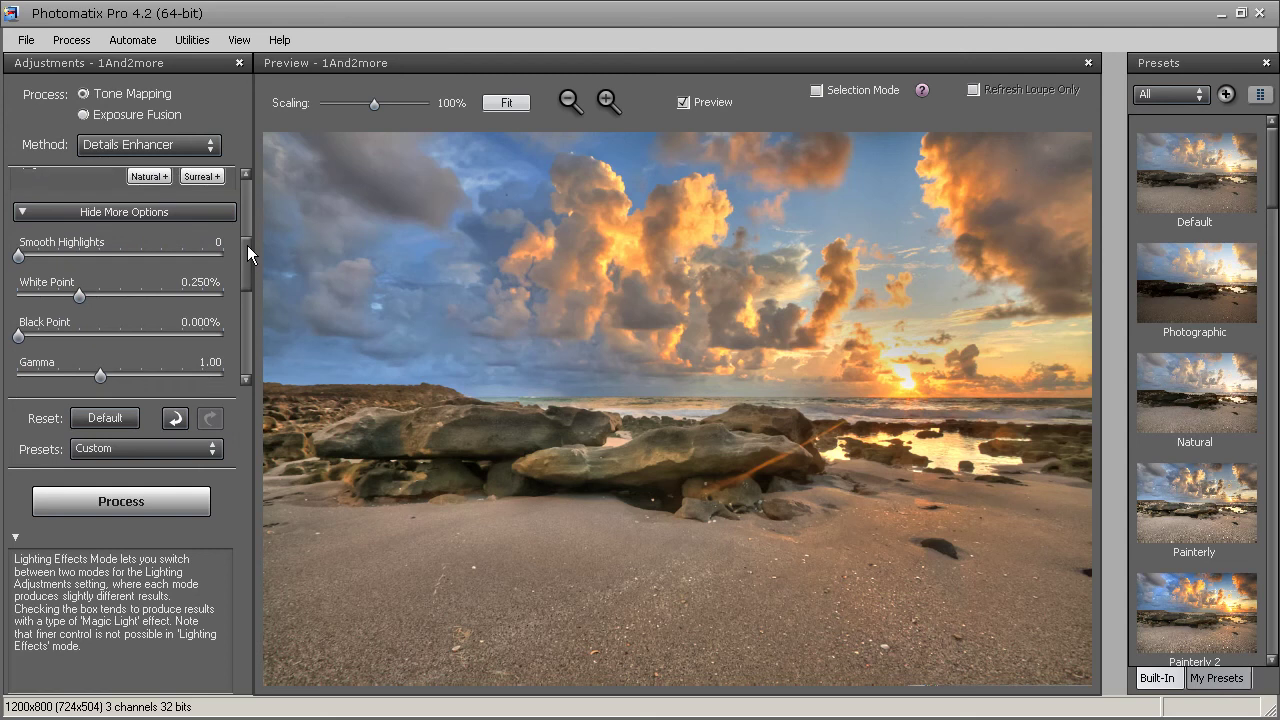
{"action": "left_click", "coordinate": [45, 213]}
{"action": "left_click", "coordinate": [40, 213]}
{"action": "scroll", "coordinate": [244, 256], "scroll_direction": "down", "scroll_amount": 1}
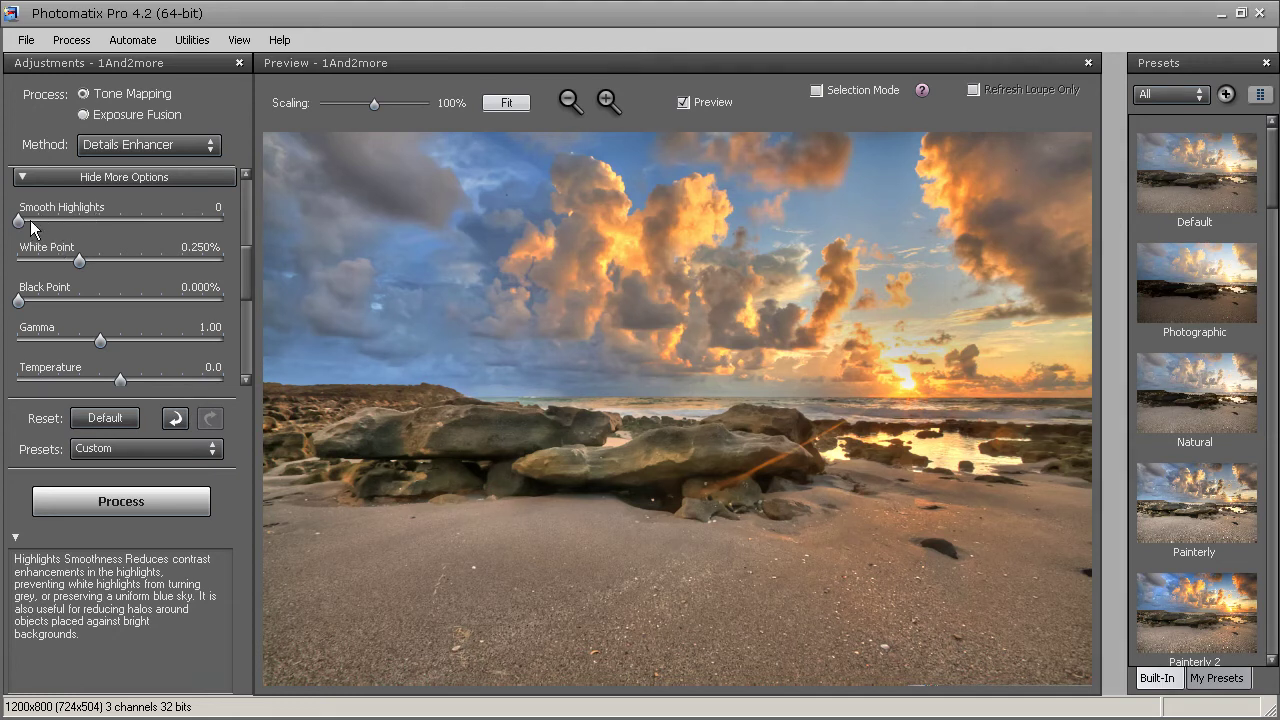
{"action": "left_click_drag", "start_coordinate": [19, 221], "coordinate": [49, 221]}
{"action": "left_click_drag", "start_coordinate": [124, 220], "coordinate": [223, 221]}
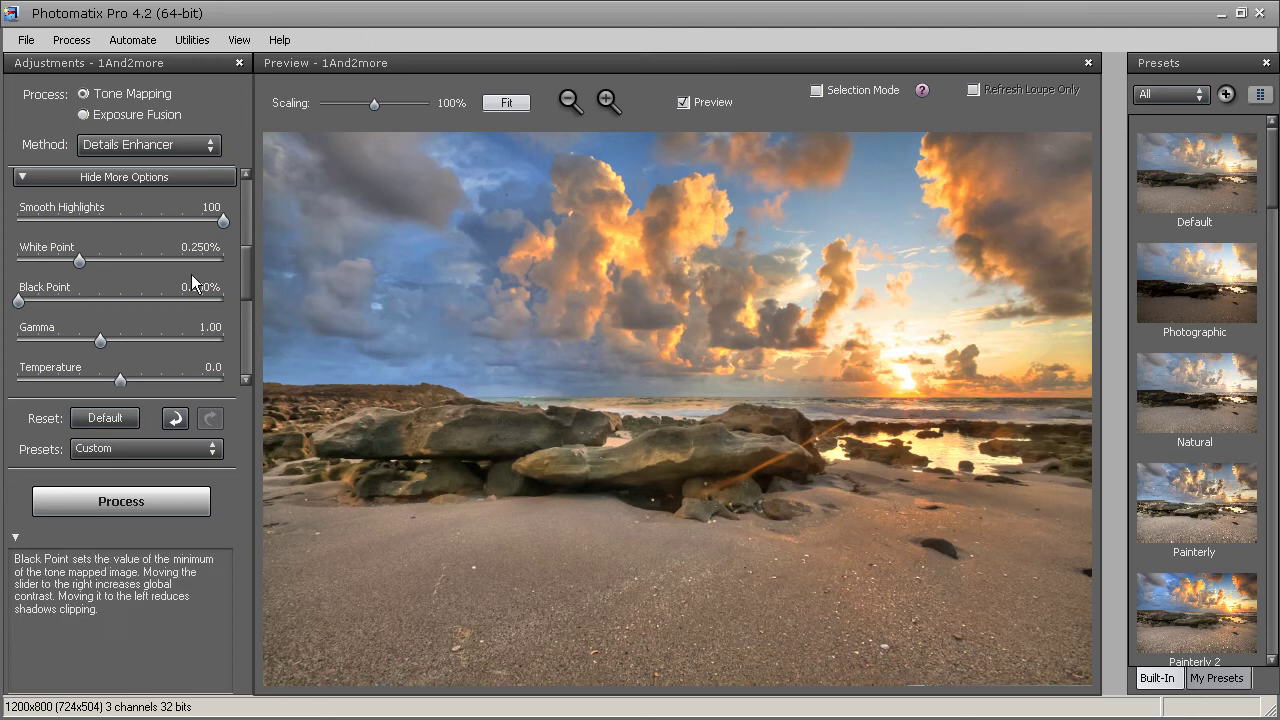
{"action": "left_click_drag", "start_coordinate": [142, 218], "coordinate": [28, 236]}
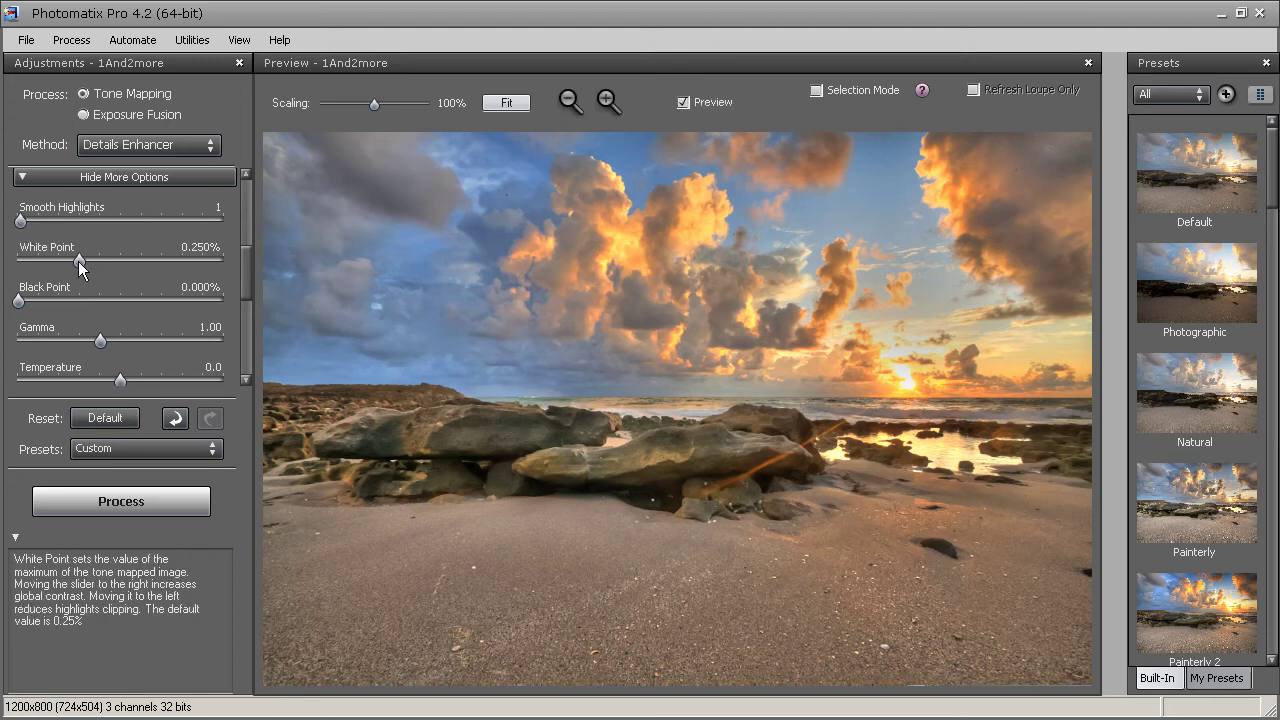
Set White Point to 0.401%, testing it at 1.055%, and raise Black Point to 0.250%
{"action": "left_click_drag", "start_coordinate": [78, 261], "coordinate": [117, 262]}
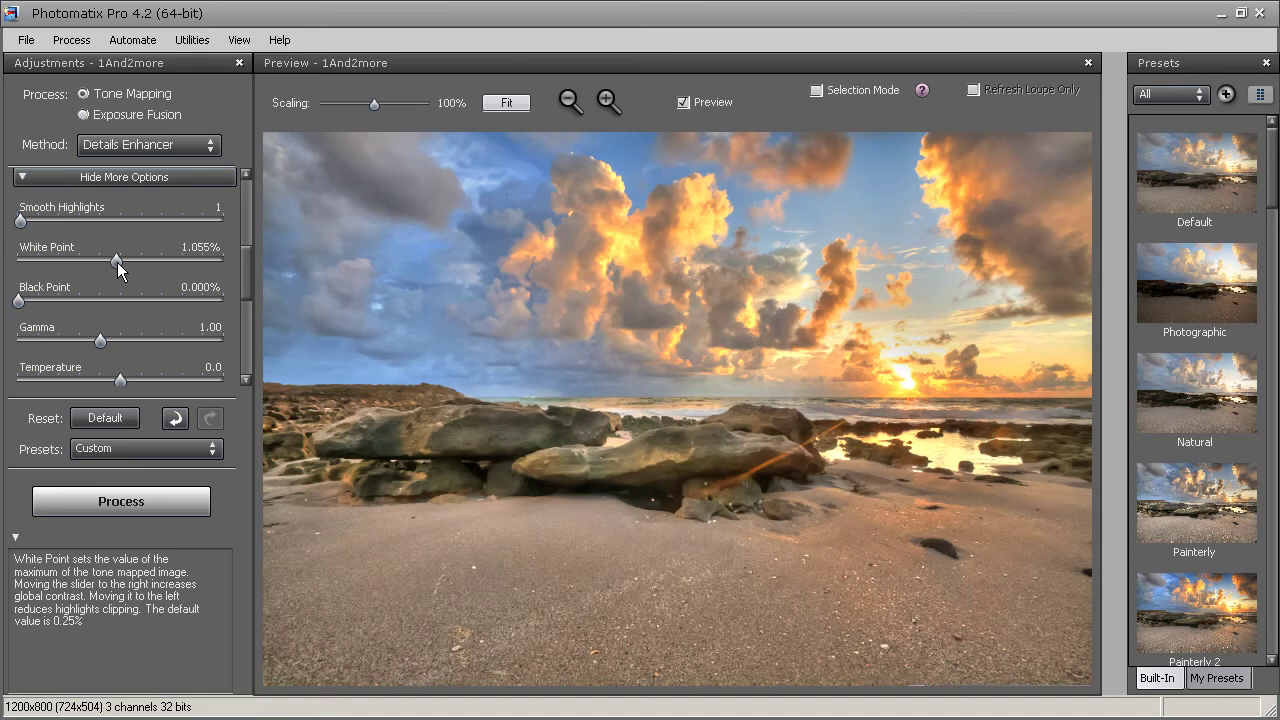
{"action": "left_click_drag", "start_coordinate": [117, 262], "coordinate": [90, 263]}
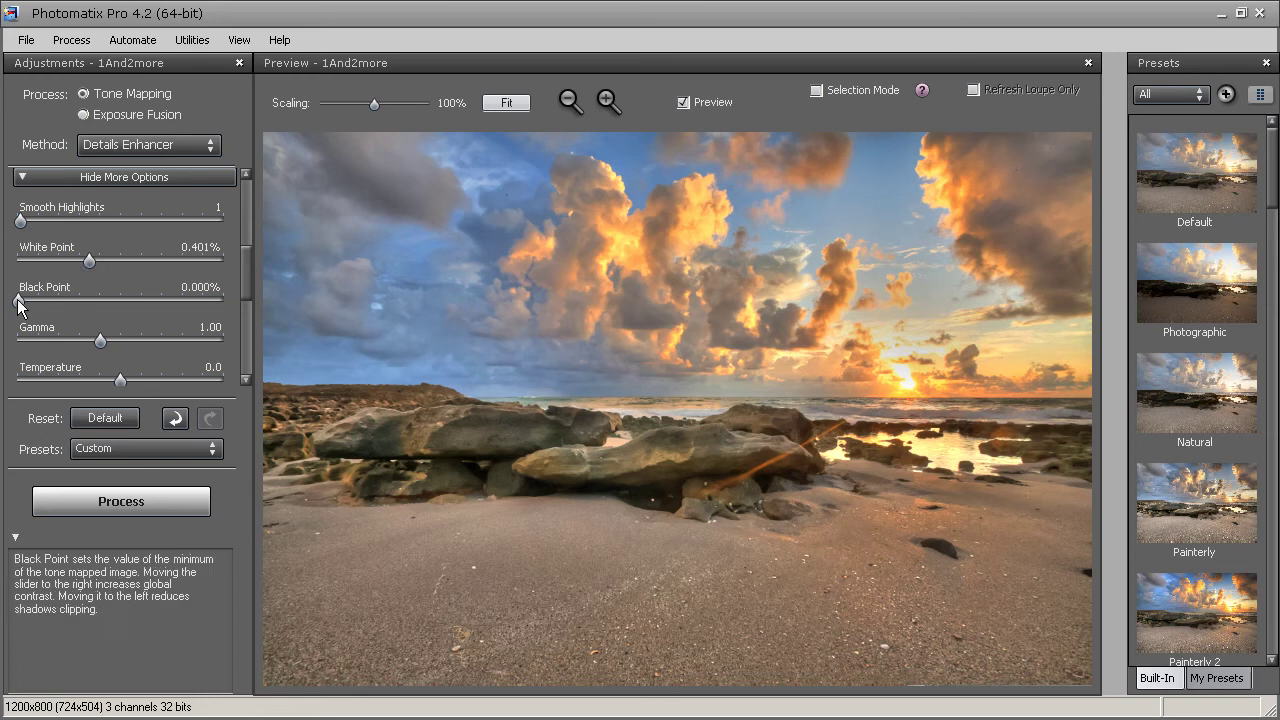
{"action": "left_click_drag", "start_coordinate": [18, 303], "coordinate": [70, 305]}
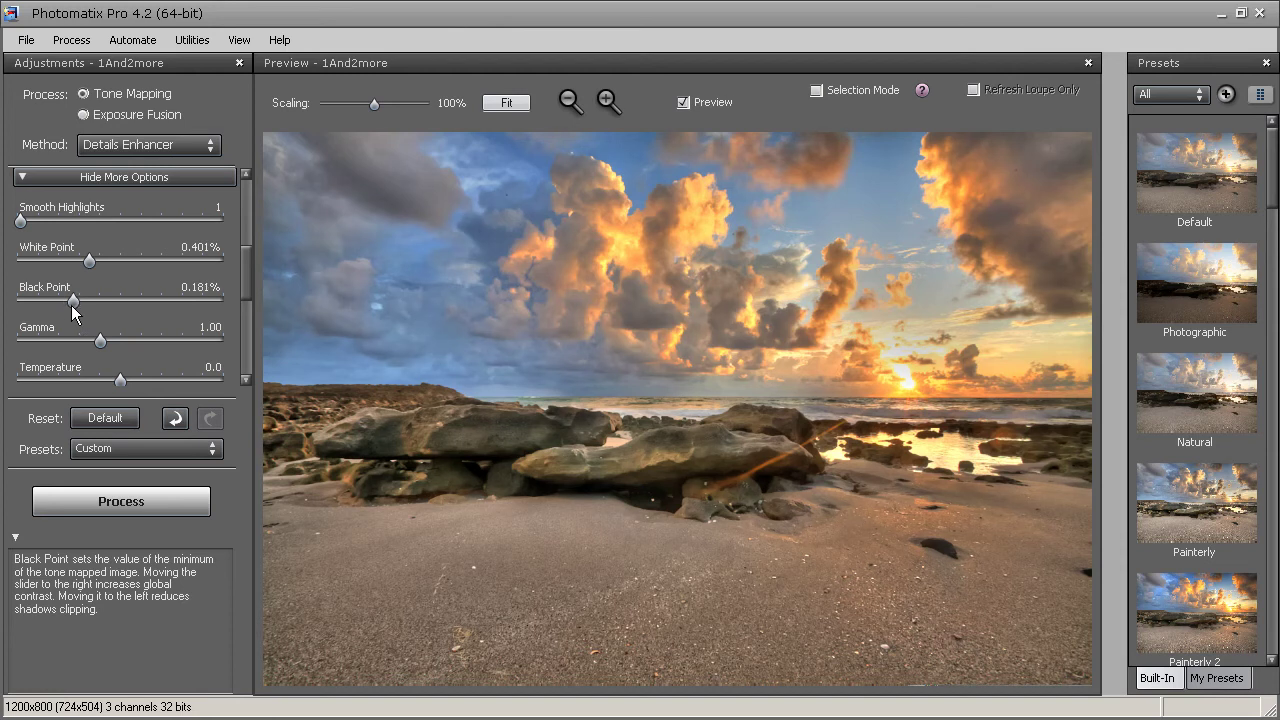
{"action": "left_click_drag", "start_coordinate": [71, 305], "coordinate": [80, 307]}
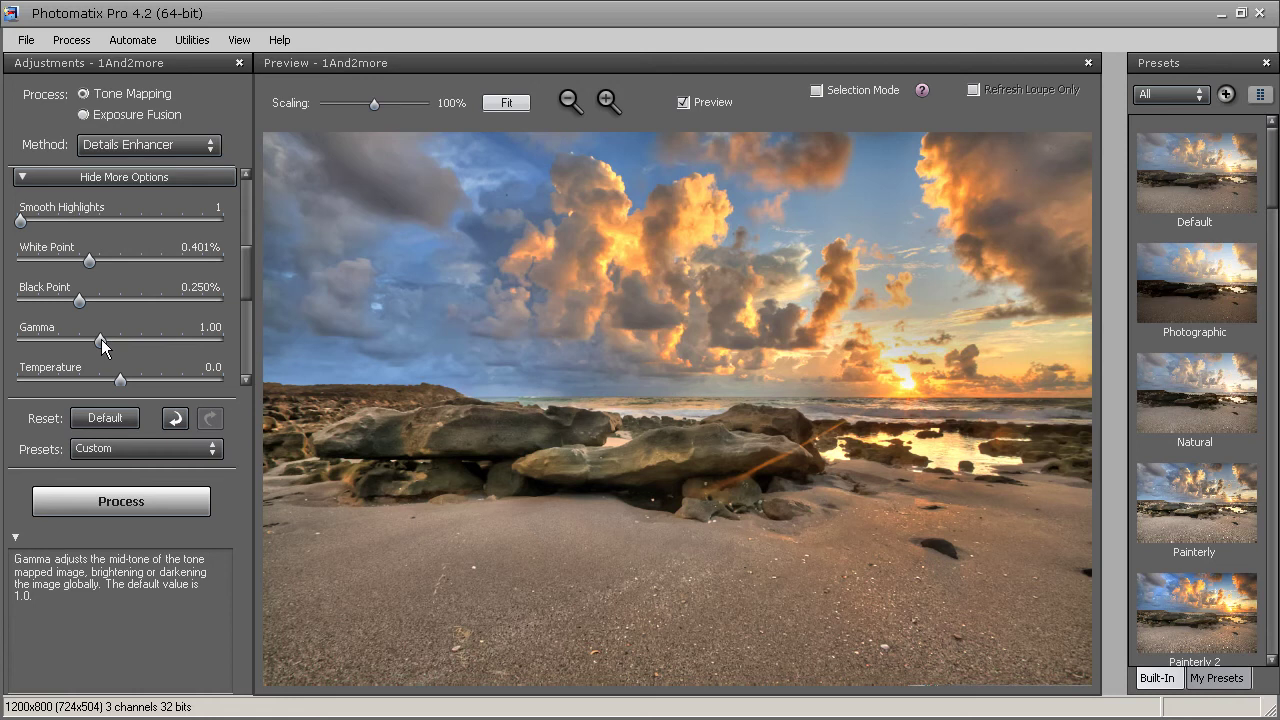
Set Gamma to 1.03 and Temperature to -3.7, testing the temperature near its coldest extreme
{"action": "mouse_move", "coordinate": [102, 341]}
{"action": "left_mouse_down"}
{"action": "mouse_move", "coordinate": [178, 340]}
{"action": "mouse_move", "coordinate": [45, 340]}
{"action": "mouse_move", "coordinate": [103, 345]}
{"action": "left_mouse_up"}
{"action": "left_click_drag", "start_coordinate": [243, 284], "coordinate": [246, 330]}
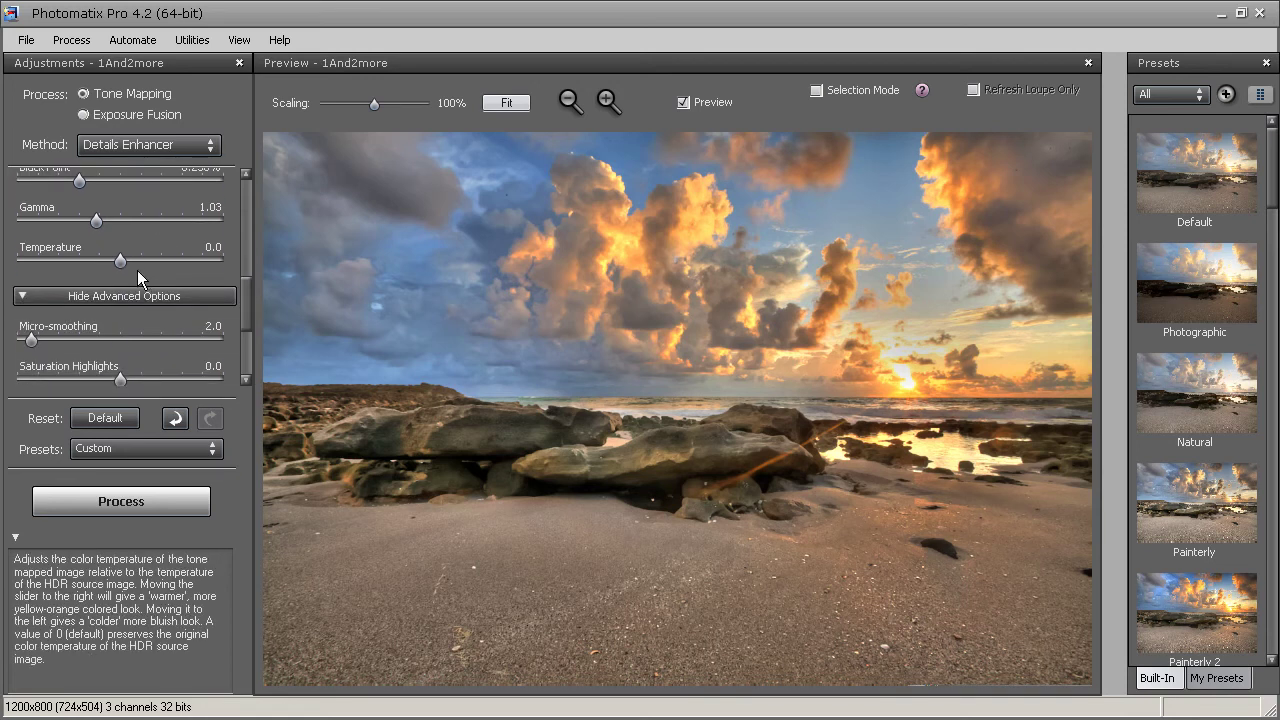
{"action": "left_click_drag", "start_coordinate": [121, 263], "coordinate": [20, 263]}
{"action": "left_click_drag", "start_coordinate": [20, 263], "coordinate": [85, 273]}
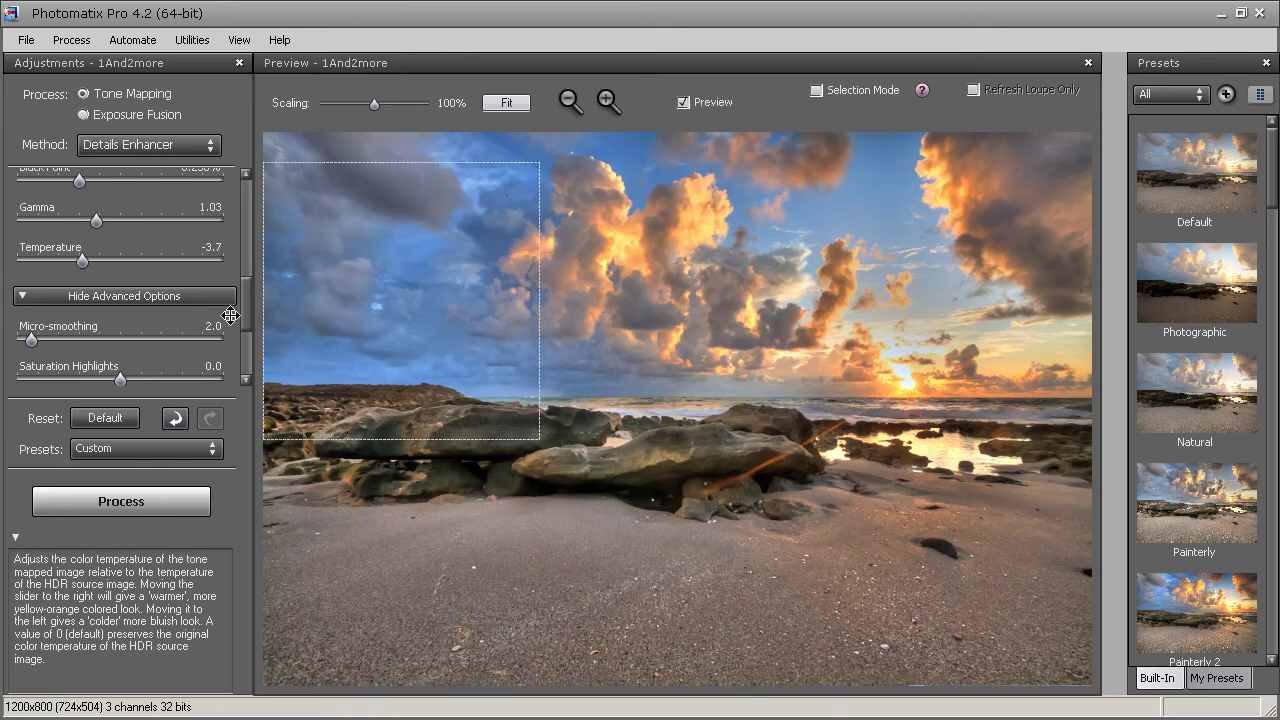
Compare Micro-smoothing at low and high strengths in the advanced options, and set it to 6.0
{"action": "scroll", "coordinate": [245, 305], "scroll_direction": "down", "scroll_amount": 5}
{"action": "left_click_drag", "start_coordinate": [241, 336], "coordinate": [239, 324]}
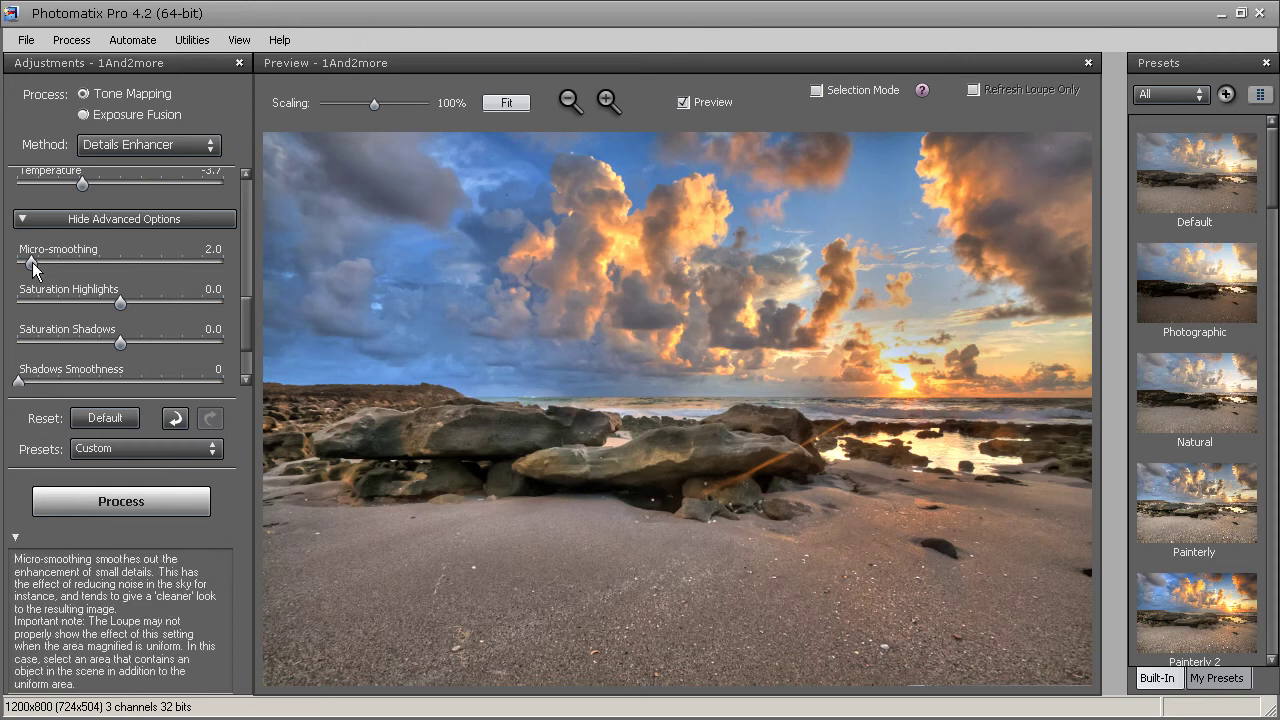
{"action": "left_click_drag", "start_coordinate": [33, 266], "coordinate": [18, 268]}
{"action": "left_click_drag", "start_coordinate": [18, 266], "coordinate": [372, 252]}
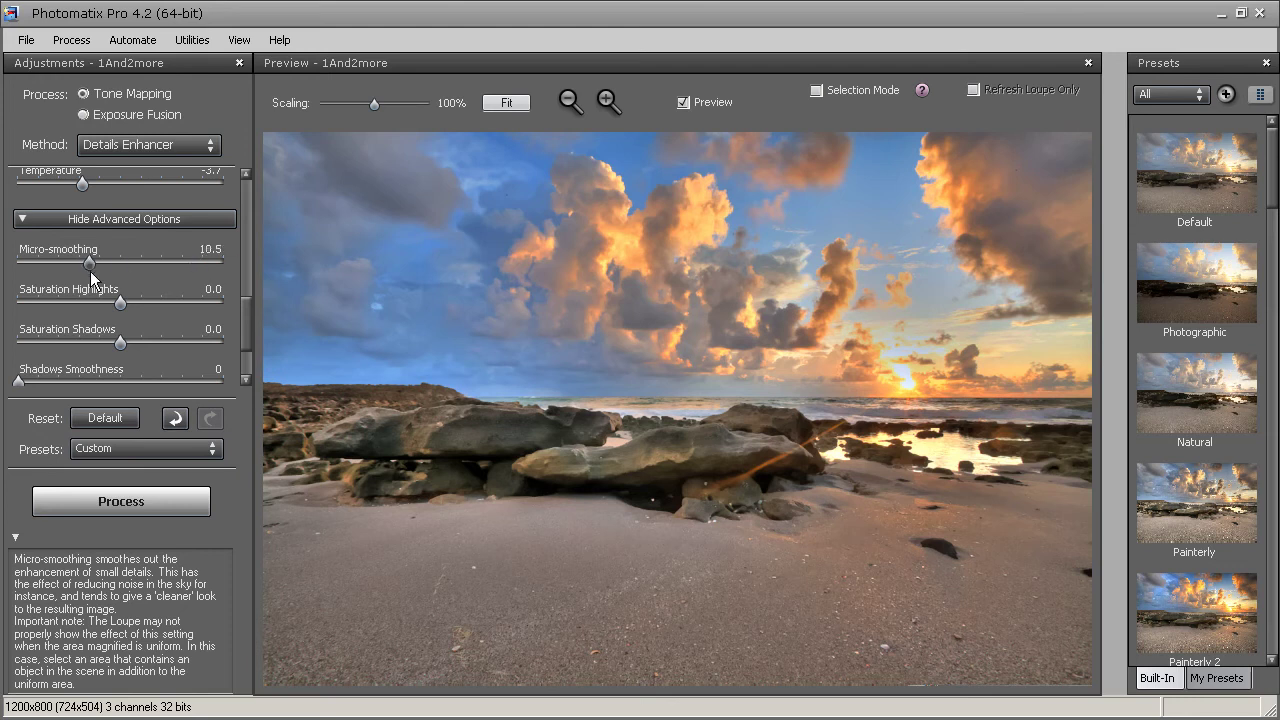
{"action": "left_click_drag", "start_coordinate": [112, 264], "coordinate": [60, 261]}
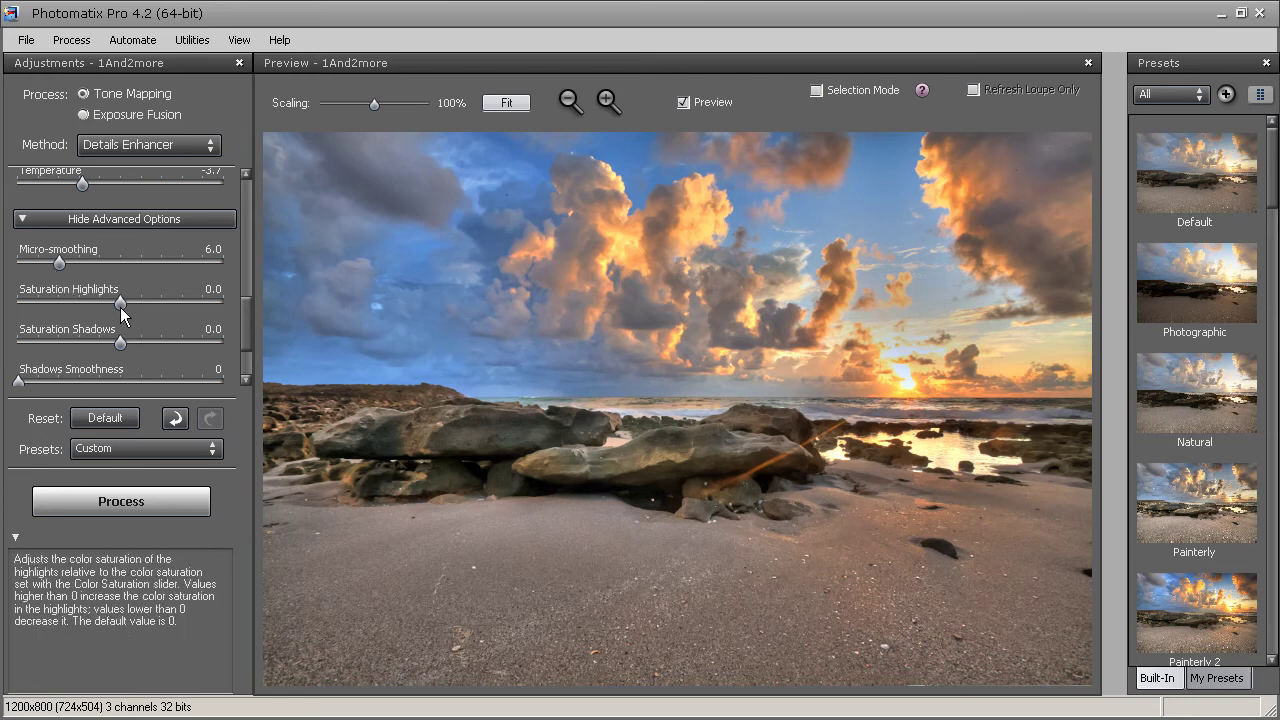
Compare Saturation Highlights at 10.0 and -10.0, and set it to 10.0
{"action": "left_click_drag", "start_coordinate": [120, 303], "coordinate": [224, 303]}
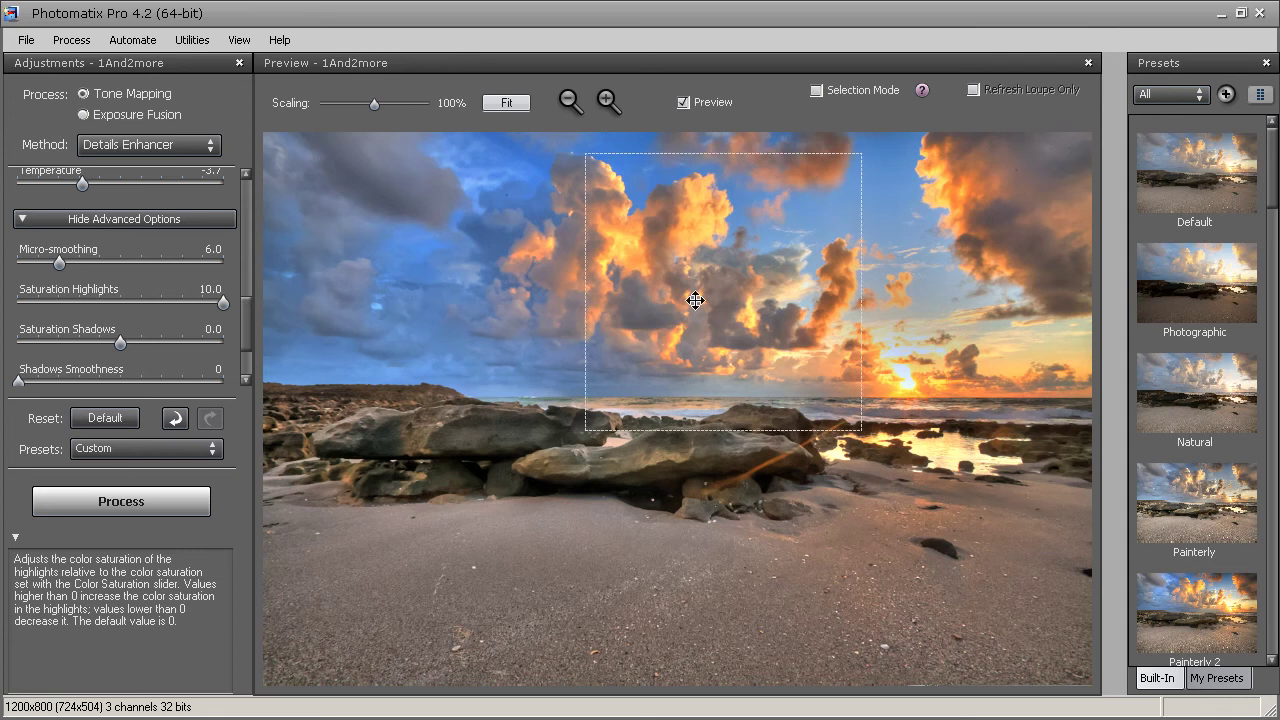
{"action": "left_click_drag", "start_coordinate": [222, 303], "coordinate": [18, 303]}
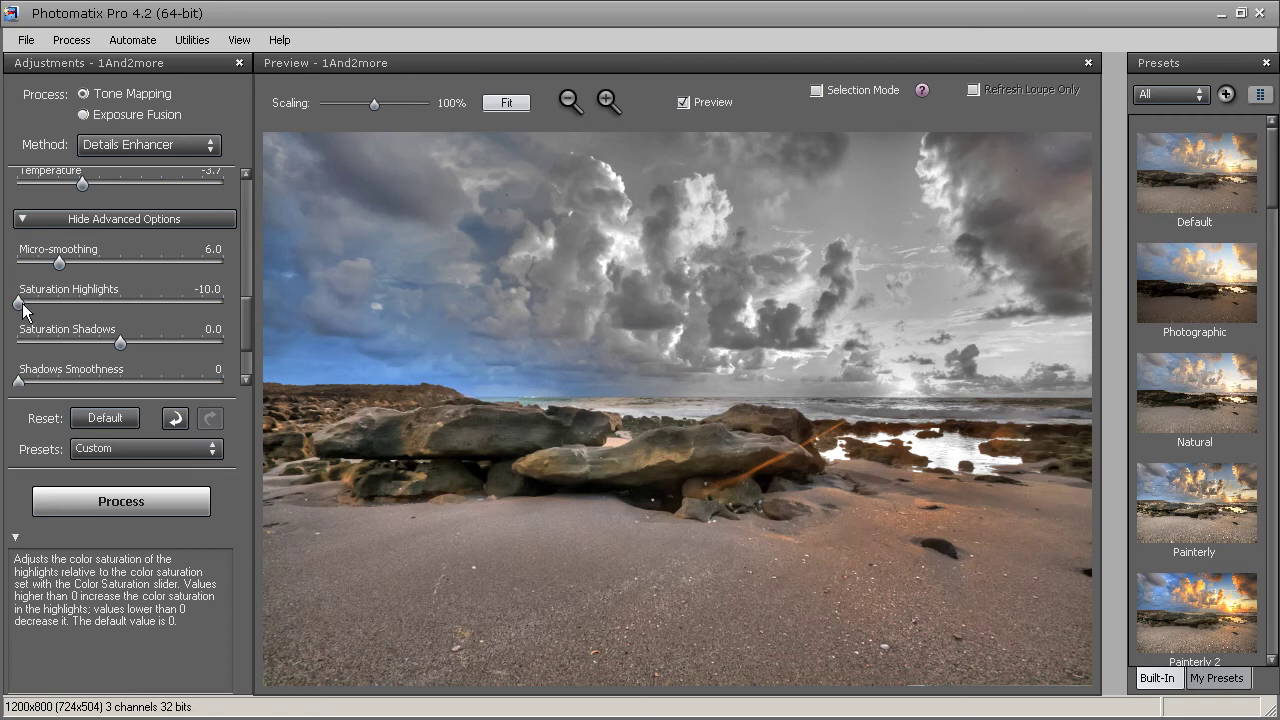
{"action": "left_click_drag", "start_coordinate": [20, 303], "coordinate": [222, 303]}
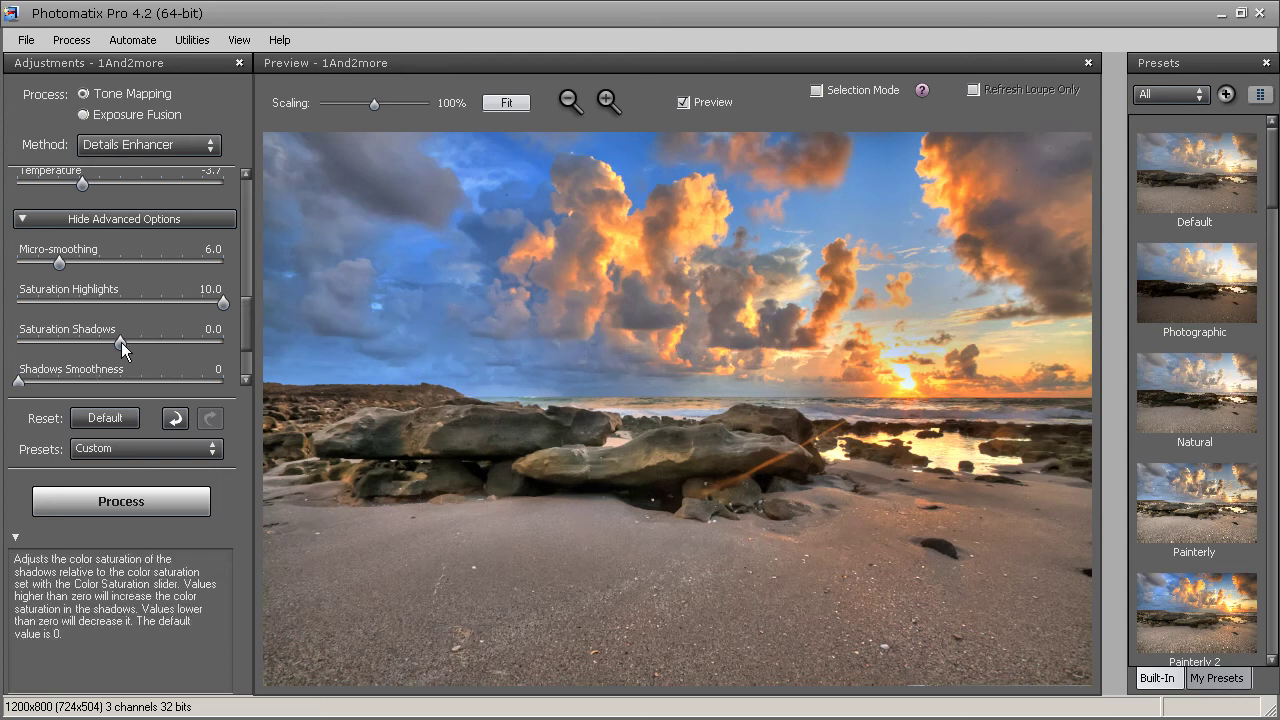
Compare Saturation Shadows at 10.0 and -10.0, and return it to 0.0
{"action": "left_click_drag", "start_coordinate": [121, 342], "coordinate": [306, 341]}
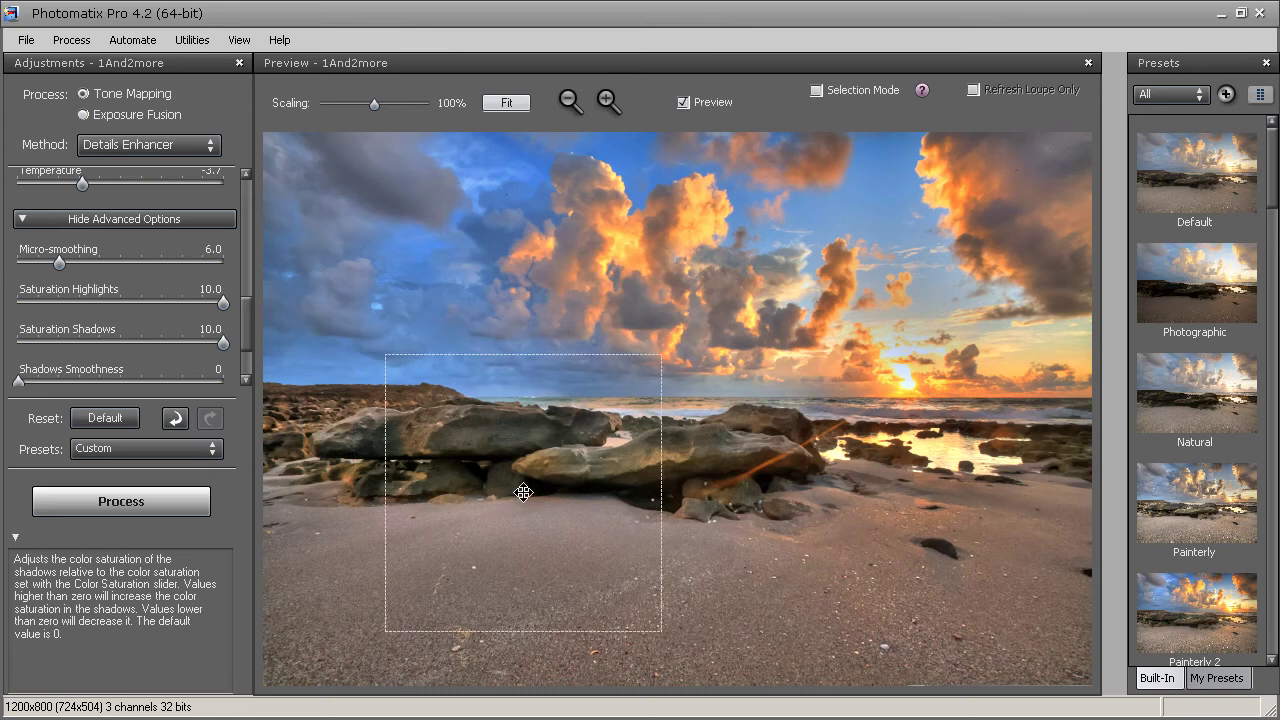
{"action": "left_click_drag", "start_coordinate": [226, 342], "coordinate": [18, 342]}
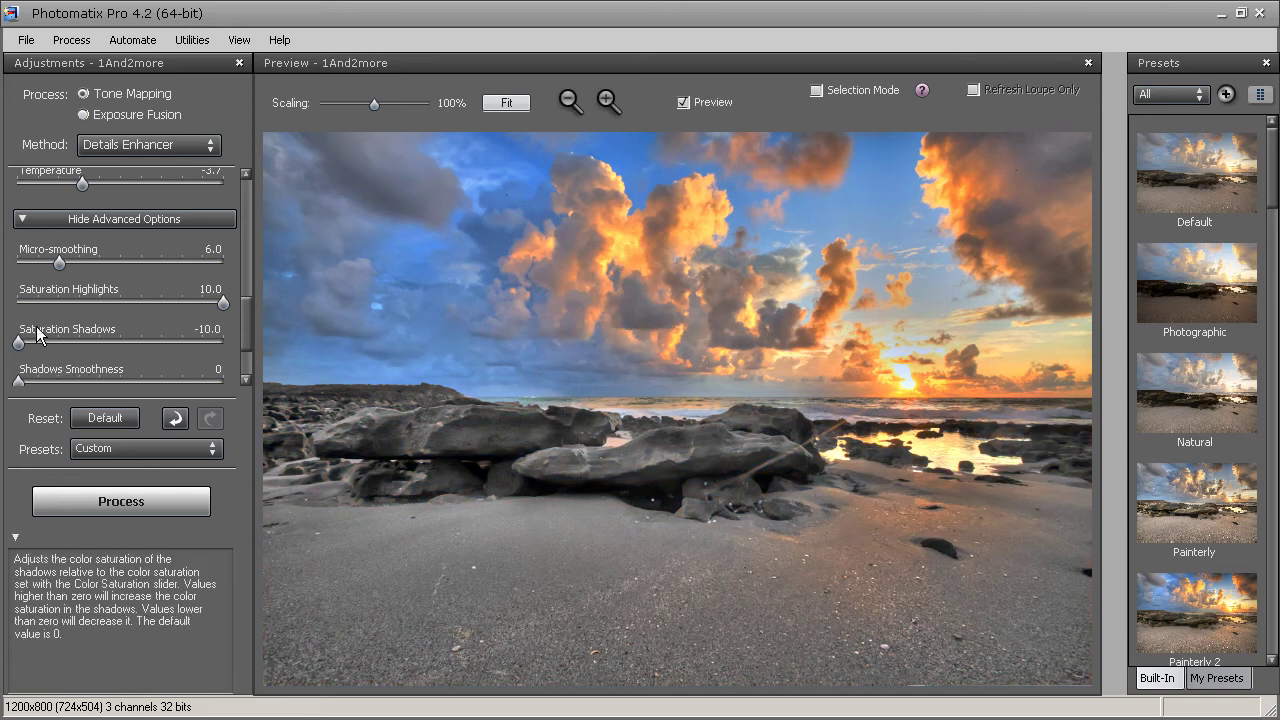
{"action": "left_click_drag", "start_coordinate": [18, 342], "coordinate": [101, 343]}
Test Shadows Smoothness at its maximum of 100 and reduce it again
{"action": "left_click_drag", "start_coordinate": [241, 315], "coordinate": [244, 358]}
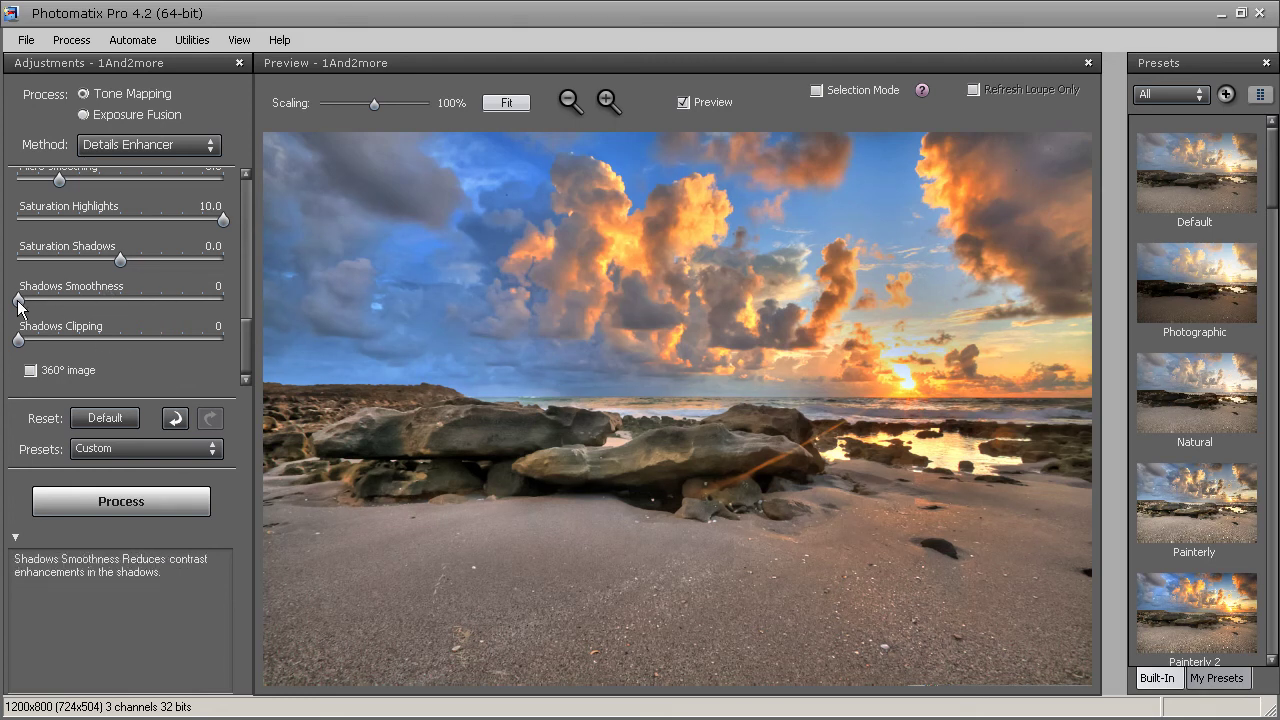
{"action": "left_click_drag", "start_coordinate": [19, 300], "coordinate": [223, 300]}
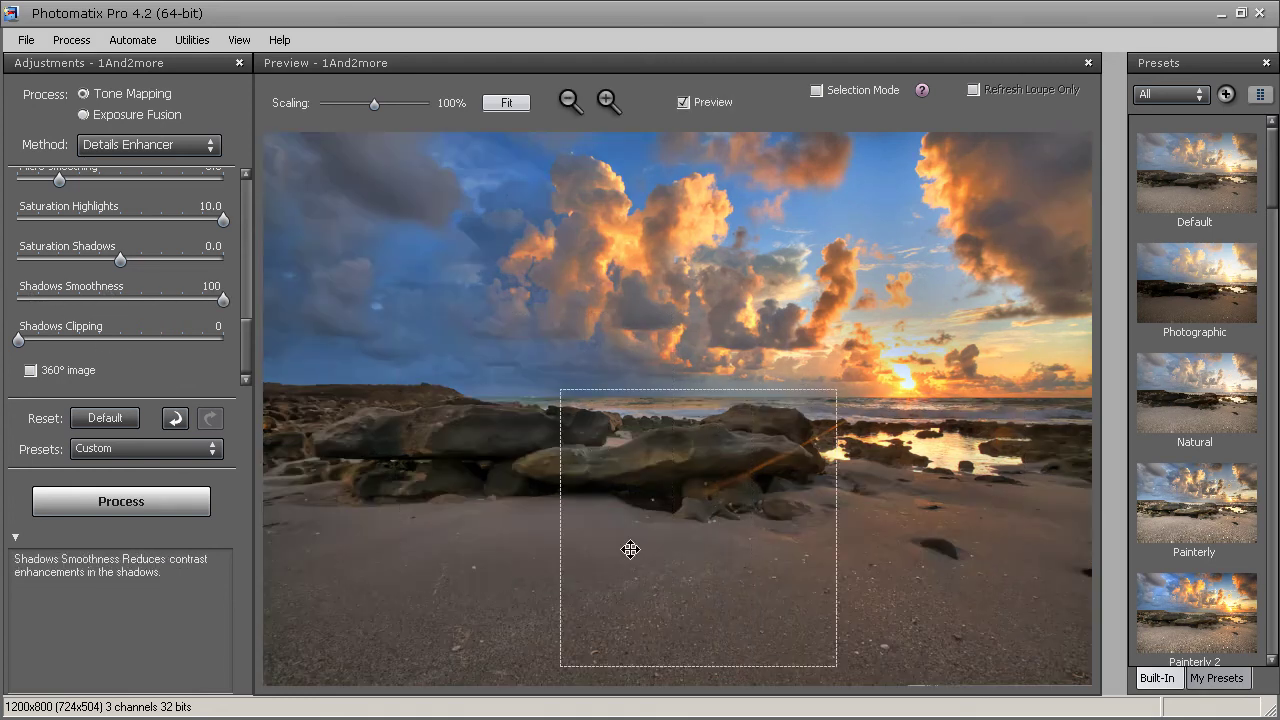
{"action": "left_click_drag", "start_coordinate": [223, 298], "coordinate": [121, 302]}
Fine-tune Smooth Highlights near its minimum, testing it at 0, and lower Shadows Smoothness to 27
{"action": "left_click_drag", "start_coordinate": [243, 360], "coordinate": [217, 259]}
{"action": "scroll", "coordinate": [227, 232], "scroll_direction": "up", "scroll_amount": 5}
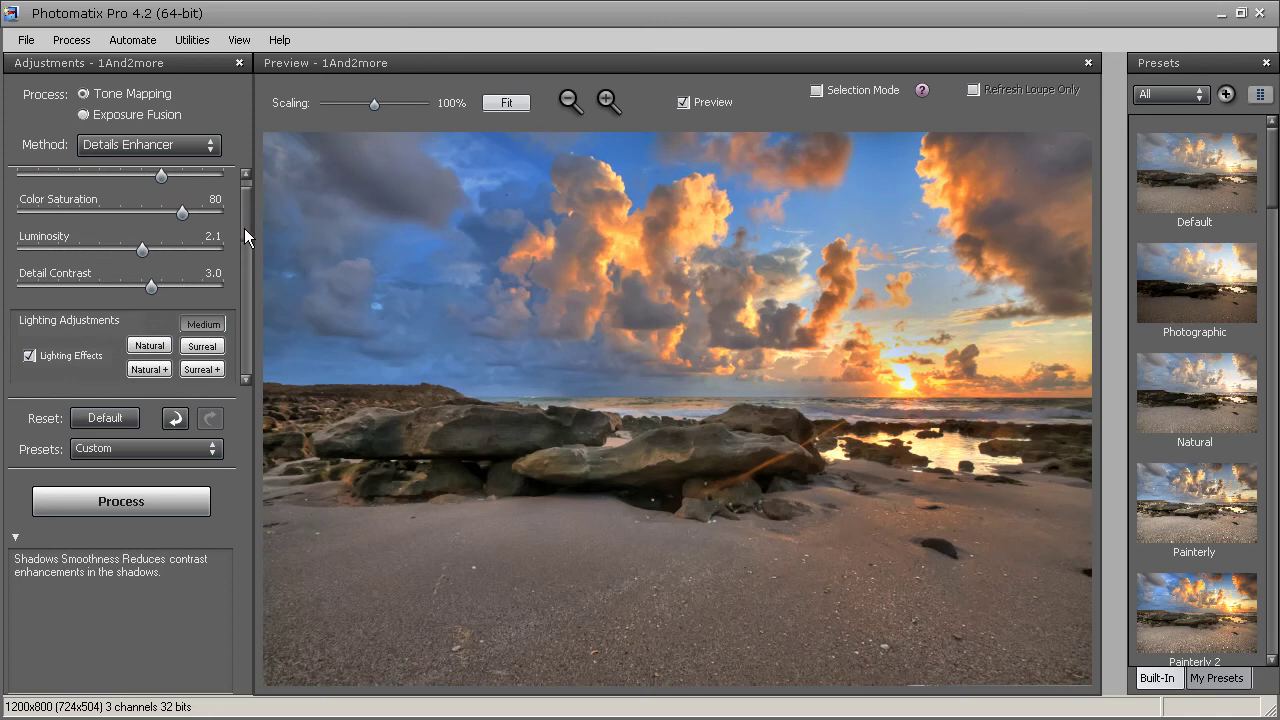
{"action": "scroll", "coordinate": [247, 222], "scroll_direction": "down", "scroll_amount": 5}
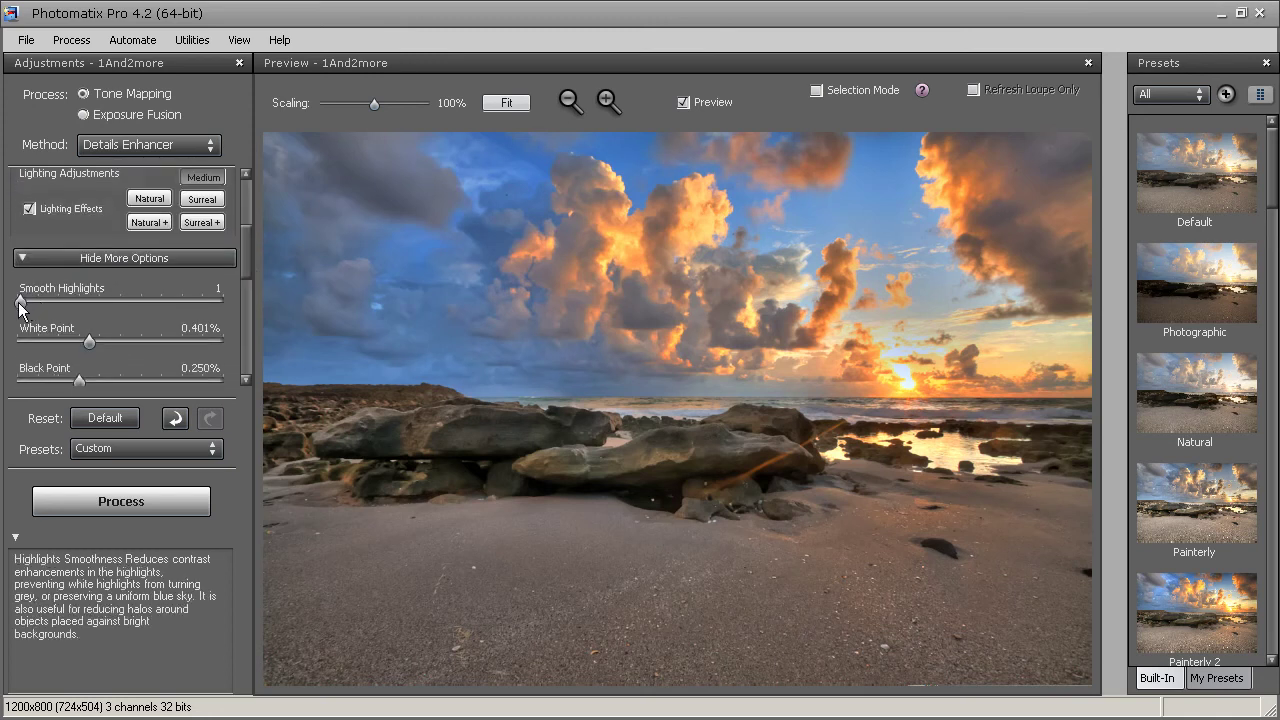
{"action": "left_click_drag", "start_coordinate": [20, 302], "coordinate": [15, 303]}
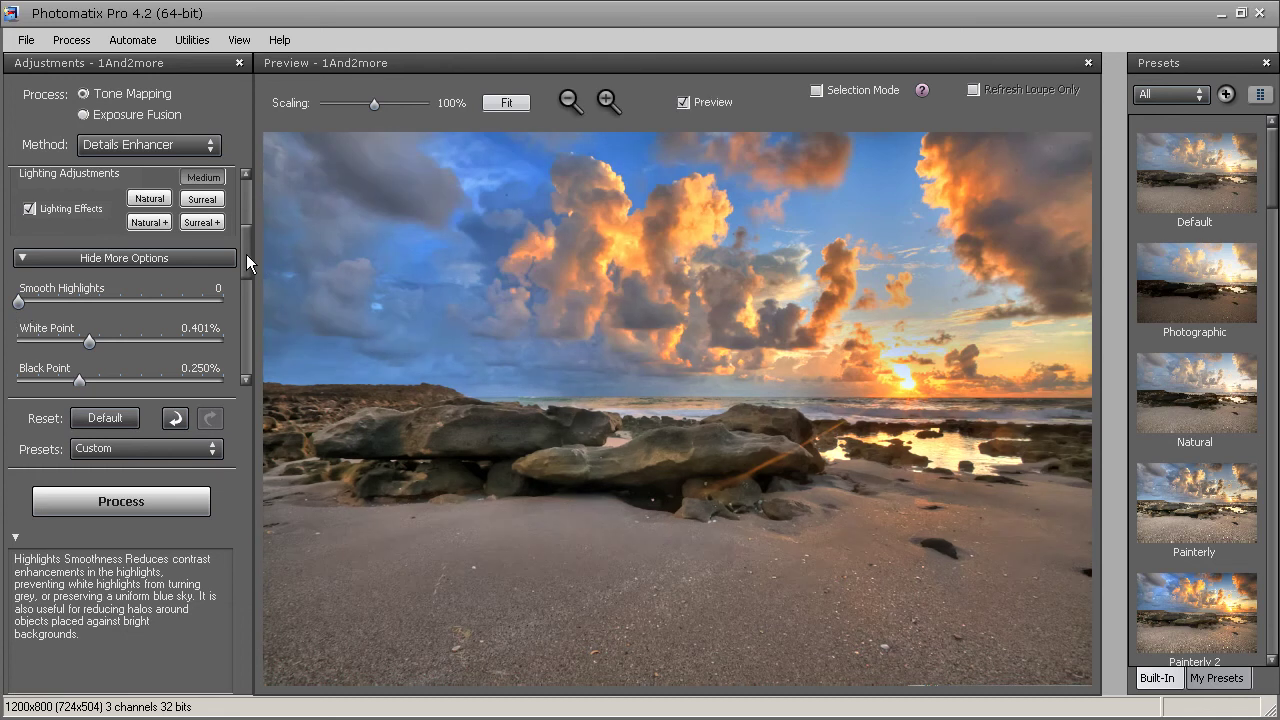
{"action": "scroll", "coordinate": [246, 254], "scroll_direction": "down", "scroll_amount": 3}
{"action": "mouse_move", "coordinate": [51, 299]}
{"action": "left_mouse_down"}
{"action": "mouse_move", "coordinate": [102, 301]}
{"action": "mouse_move", "coordinate": [39, 302]}
{"action": "left_mouse_up"}
{"action": "left_click_drag", "start_coordinate": [246, 320], "coordinate": [255, 225]}
{"action": "left_click_drag", "start_coordinate": [18, 291], "coordinate": [21, 291]}
{"action": "left_click_drag", "start_coordinate": [240, 268], "coordinate": [248, 370]}
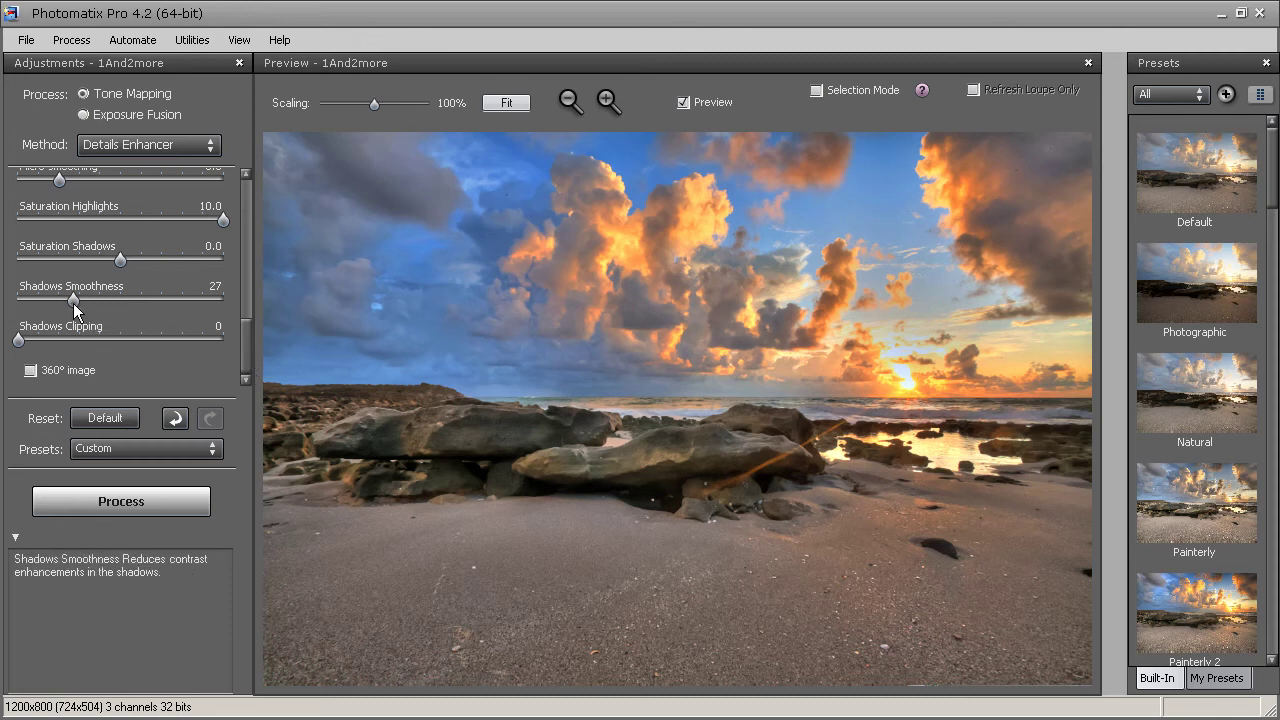
Set Shadows Smoothness to 22, comparing it with 0 and 44, and test Shadows Clipping at 100 before returning it to 0
{"action": "left_click_drag", "start_coordinate": [74, 301], "coordinate": [17, 303]}
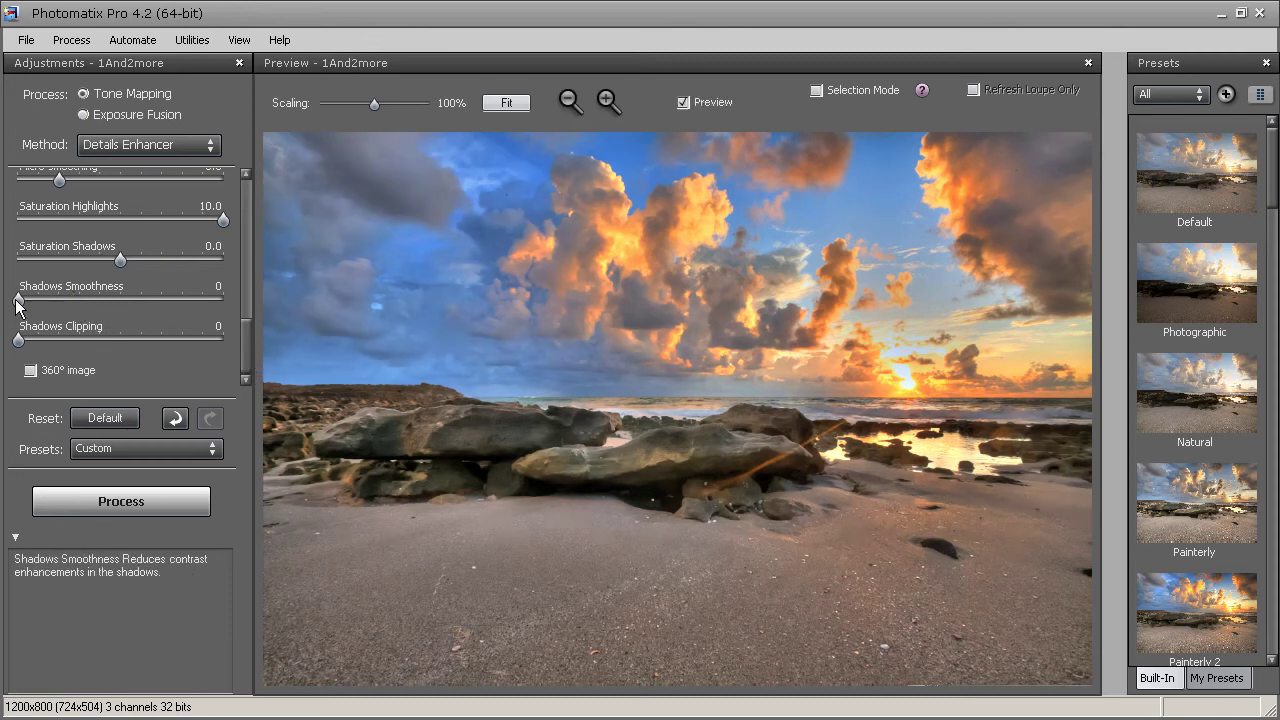
{"action": "left_click_drag", "start_coordinate": [106, 304], "coordinate": [106, 302]}
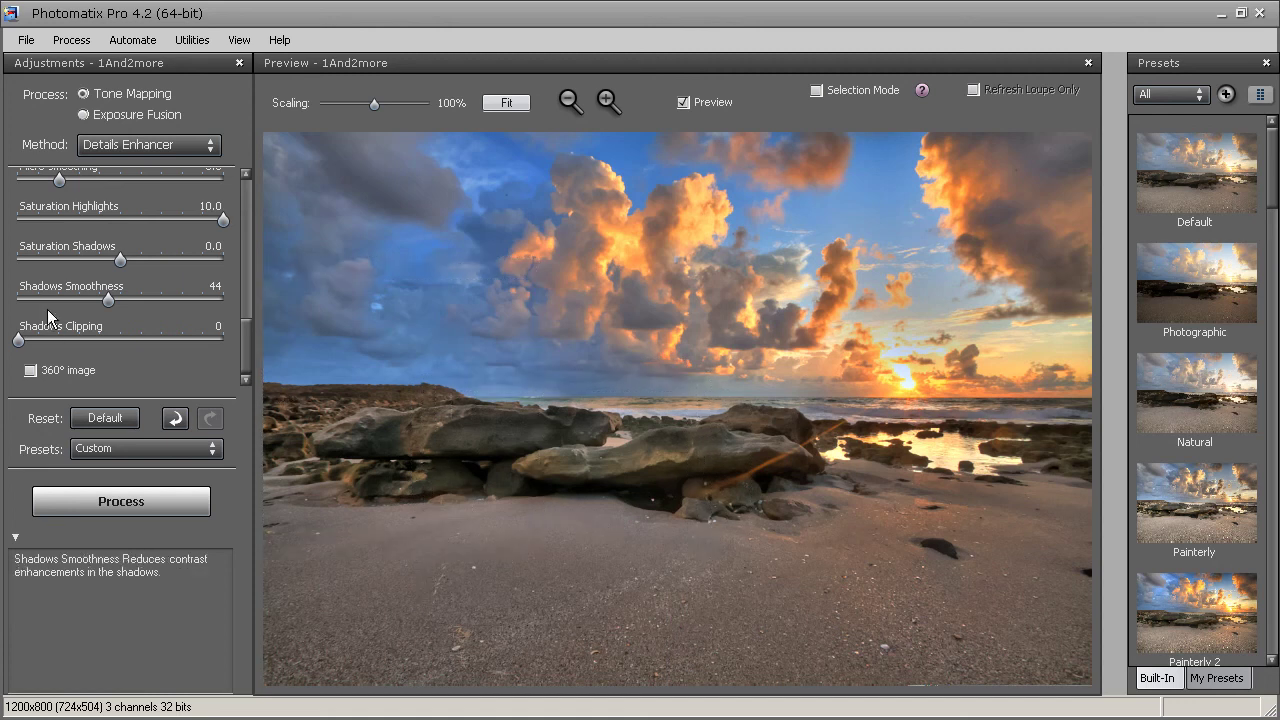
{"action": "left_click_drag", "start_coordinate": [111, 299], "coordinate": [18, 300]}
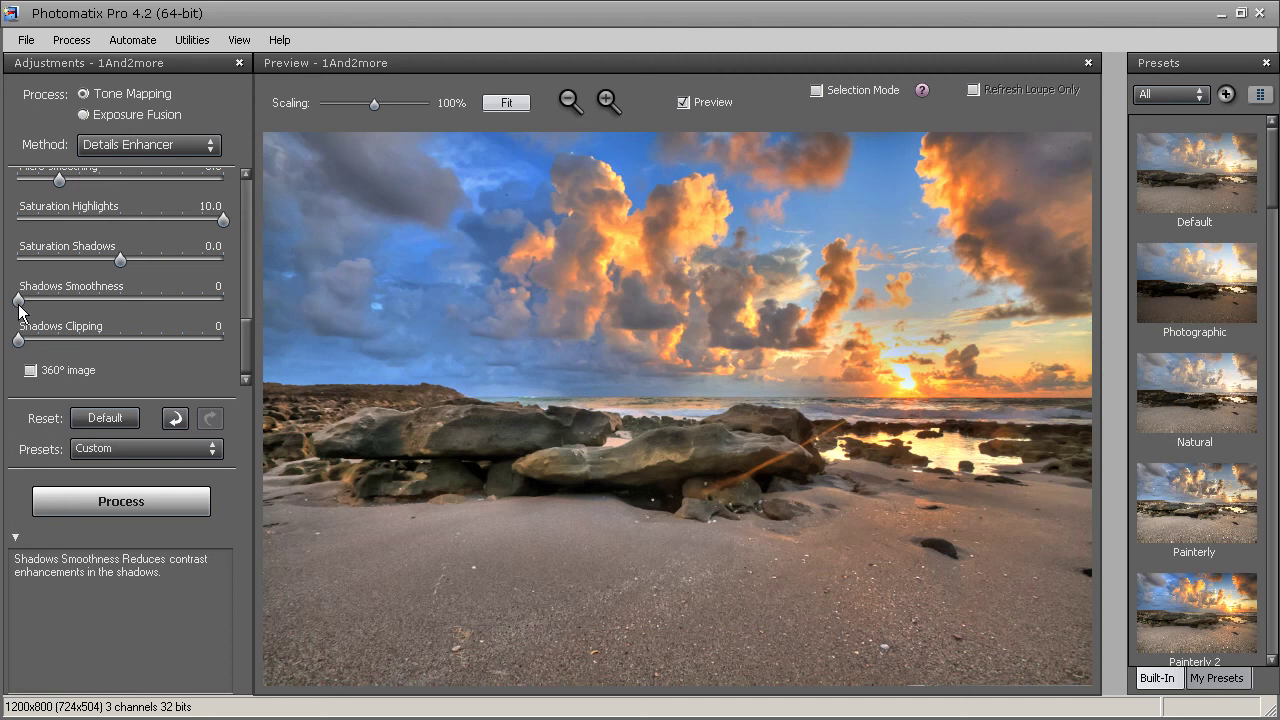
{"action": "left_click_drag", "start_coordinate": [18, 300], "coordinate": [65, 302]}
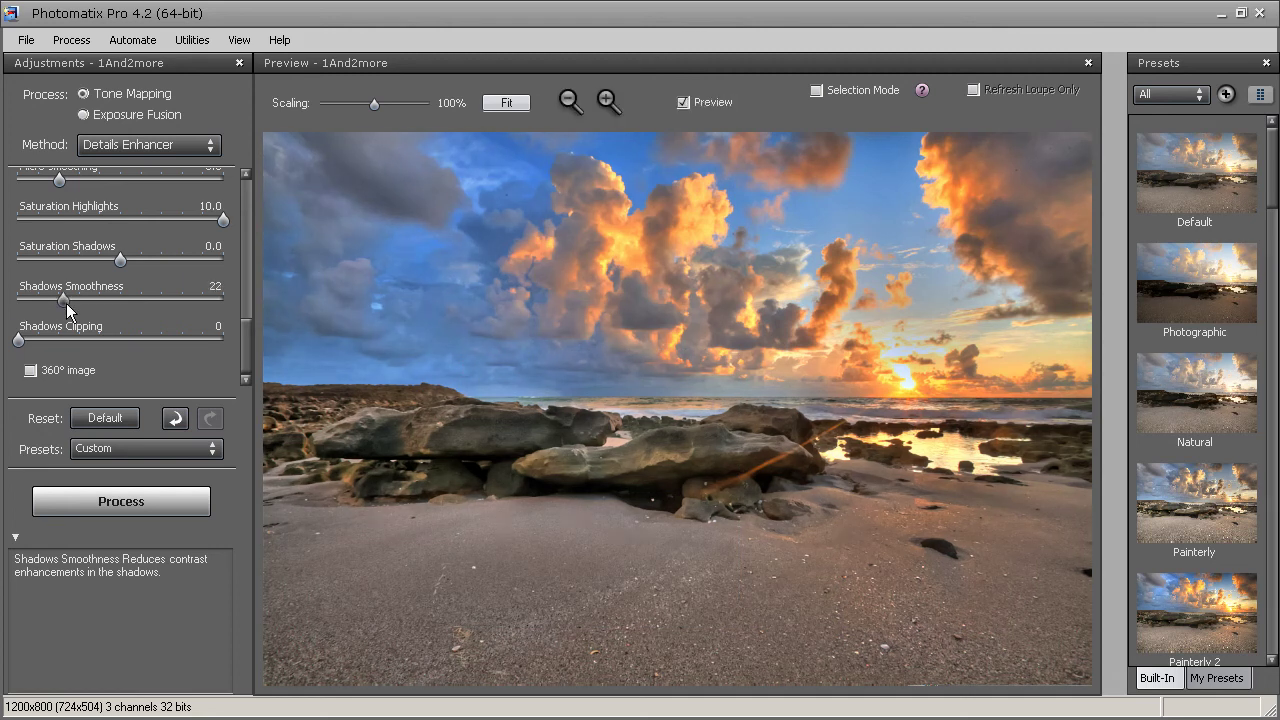
{"action": "left_click_drag", "start_coordinate": [565, 522], "coordinate": [870, 340]}
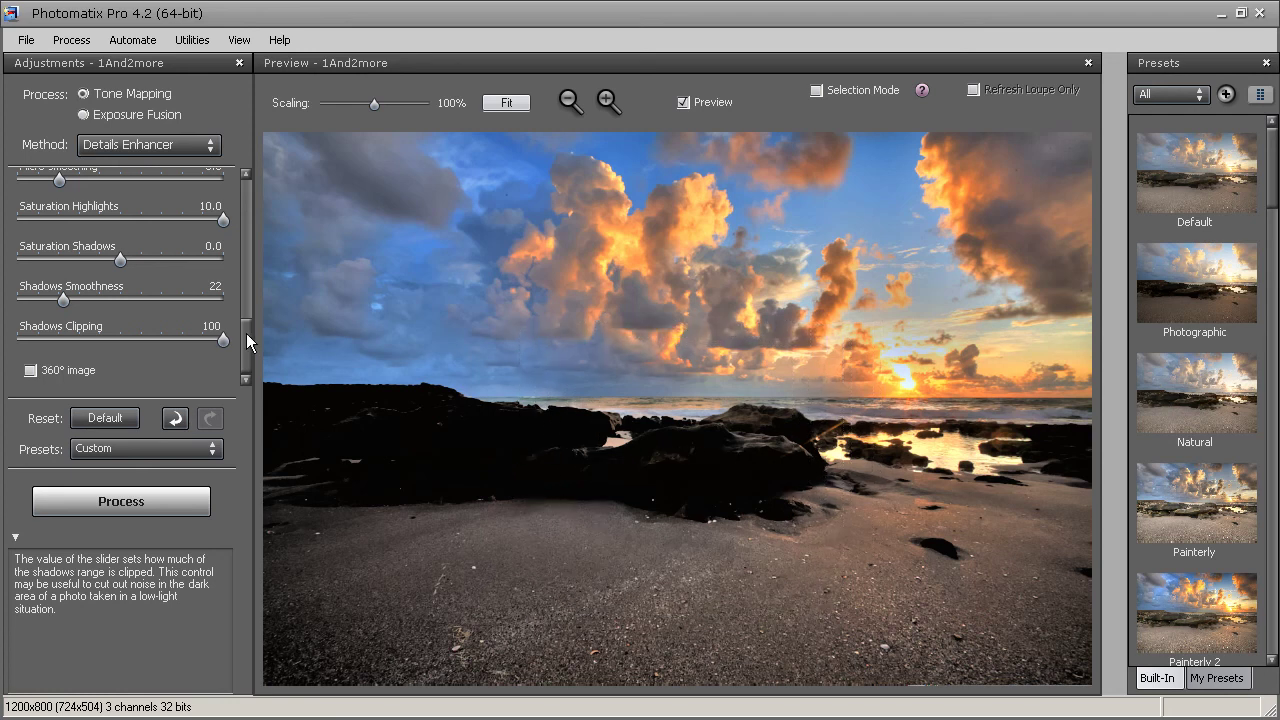
{"action": "left_click_drag", "start_coordinate": [219, 338], "coordinate": [18, 340]}
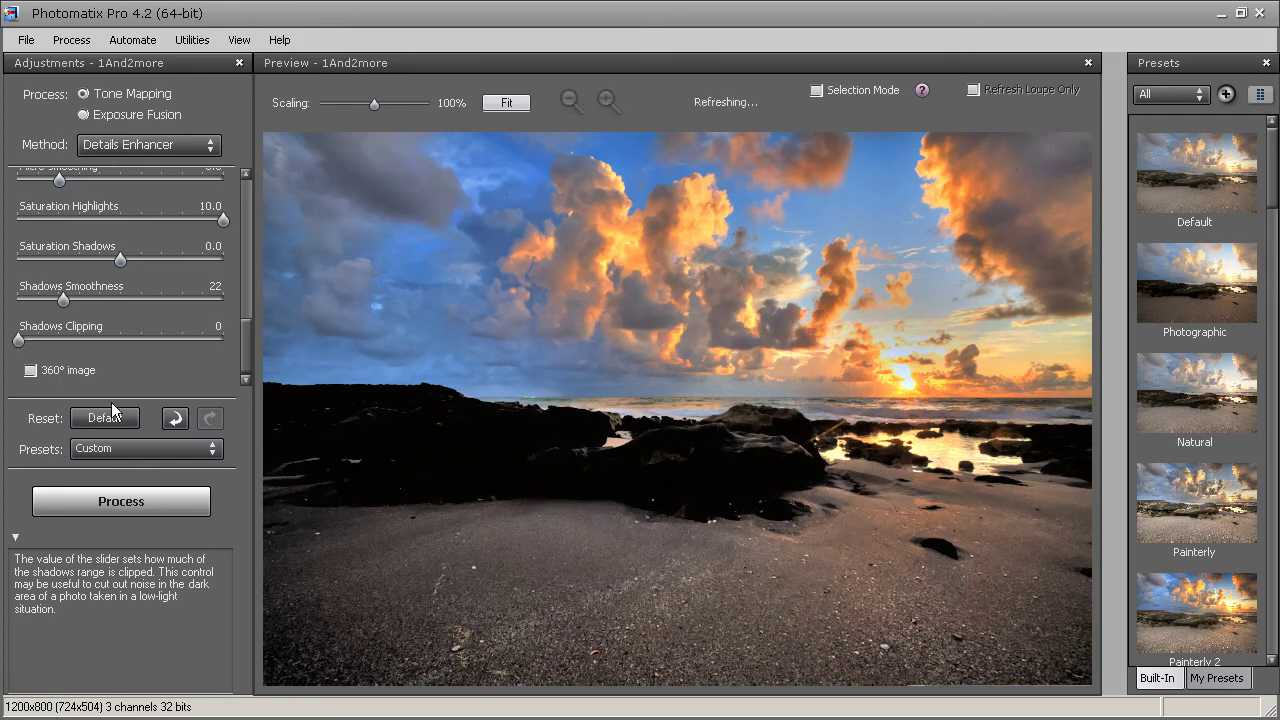
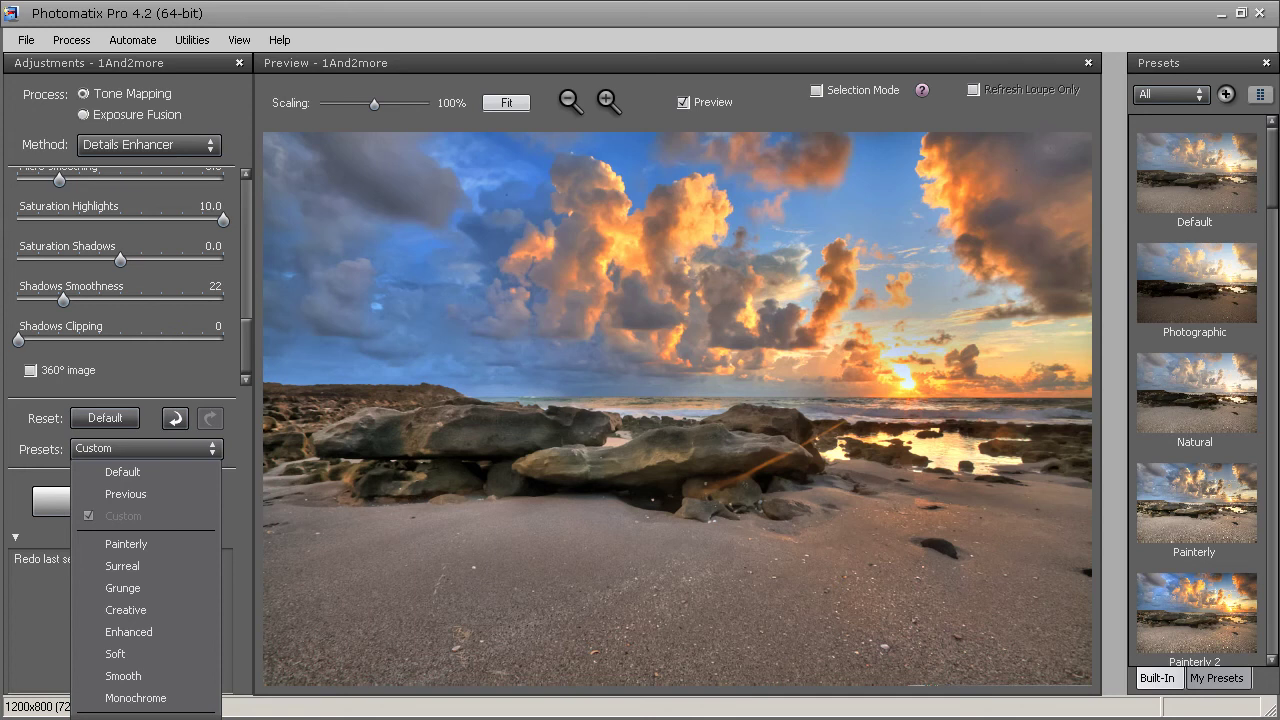
View the dialog for saving the current settings as an XMP preset in the Presets folder, and close it without saving
{"action": "left_click", "coordinate": [130, 716]}
{"action": "left_click_drag", "start_coordinate": [55, 1], "coordinate": [591, 82]}
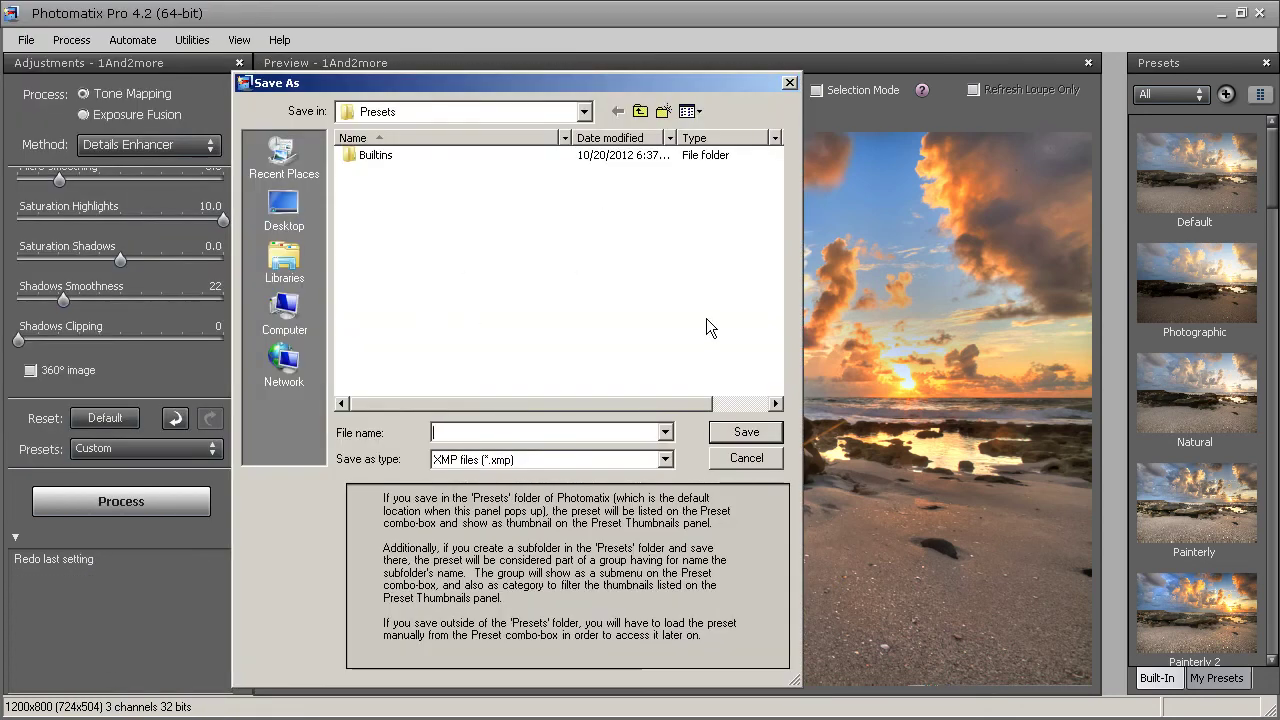
{"action": "left_click", "coordinate": [733, 469]}
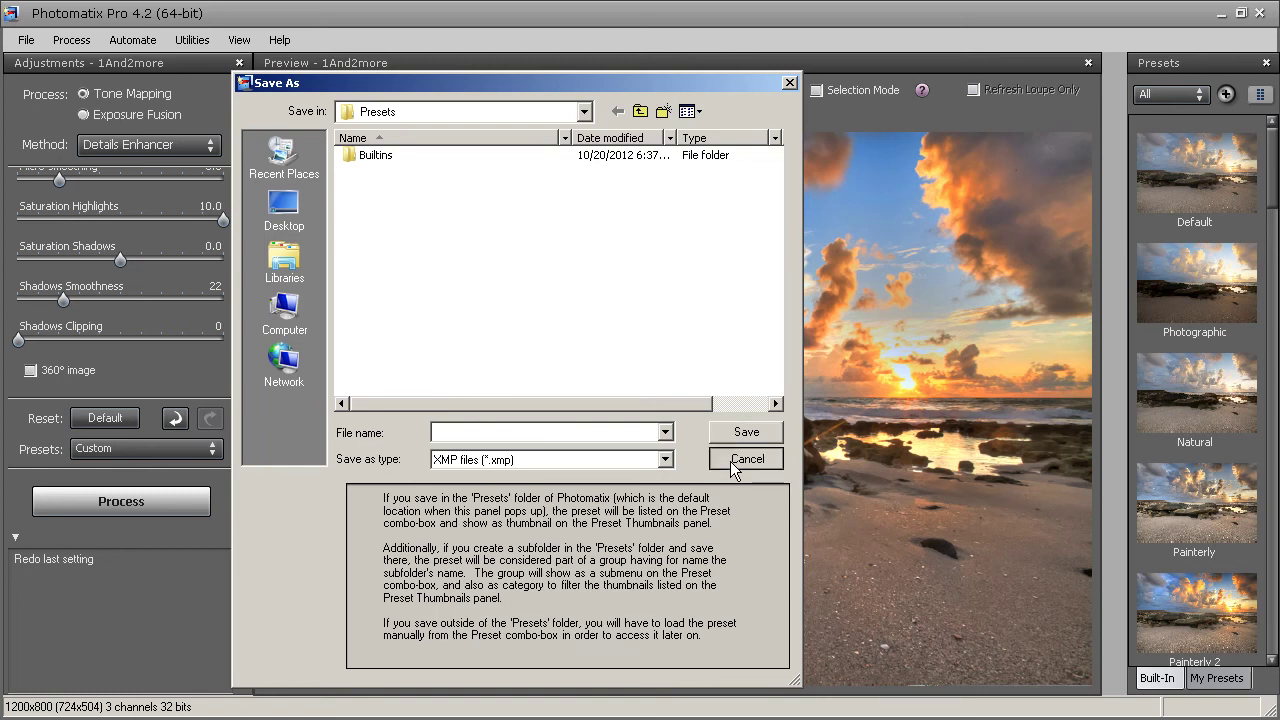
{"action": "left_click", "coordinate": [733, 469]}
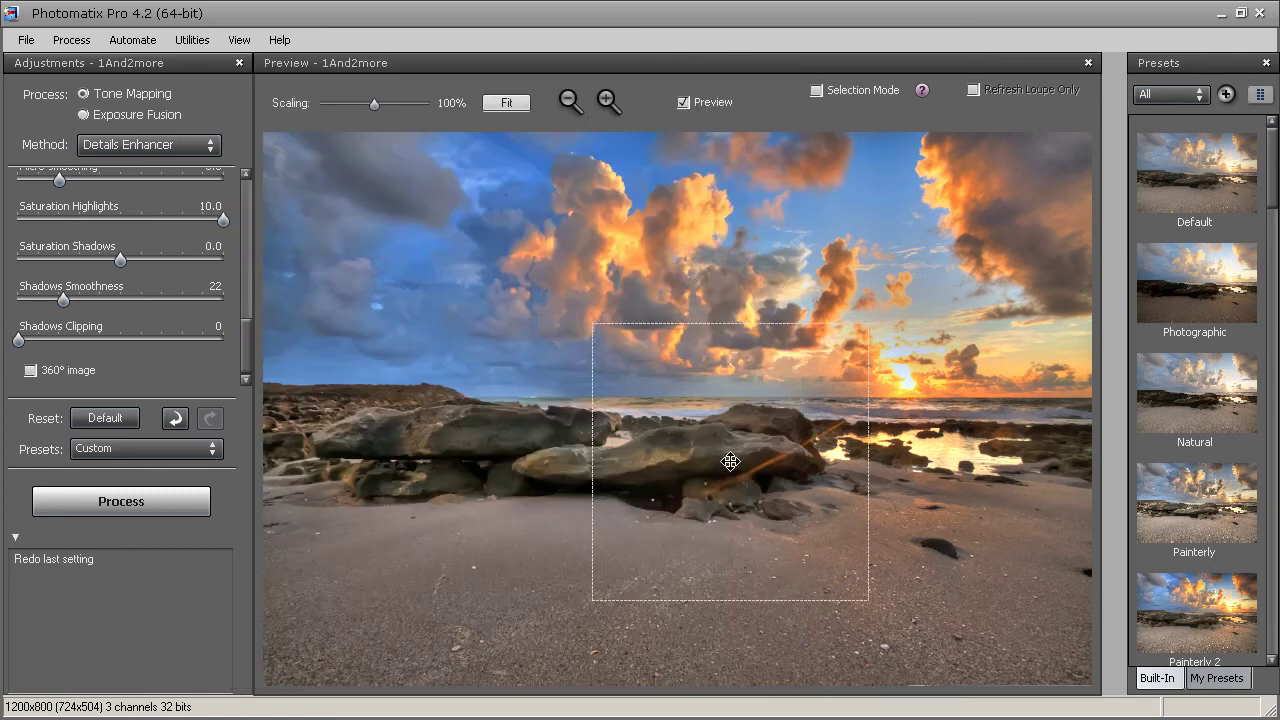
View the dialog for loading a preset from an XMP file, and close it without opening one
{"action": "left_click", "coordinate": [205, 457]}
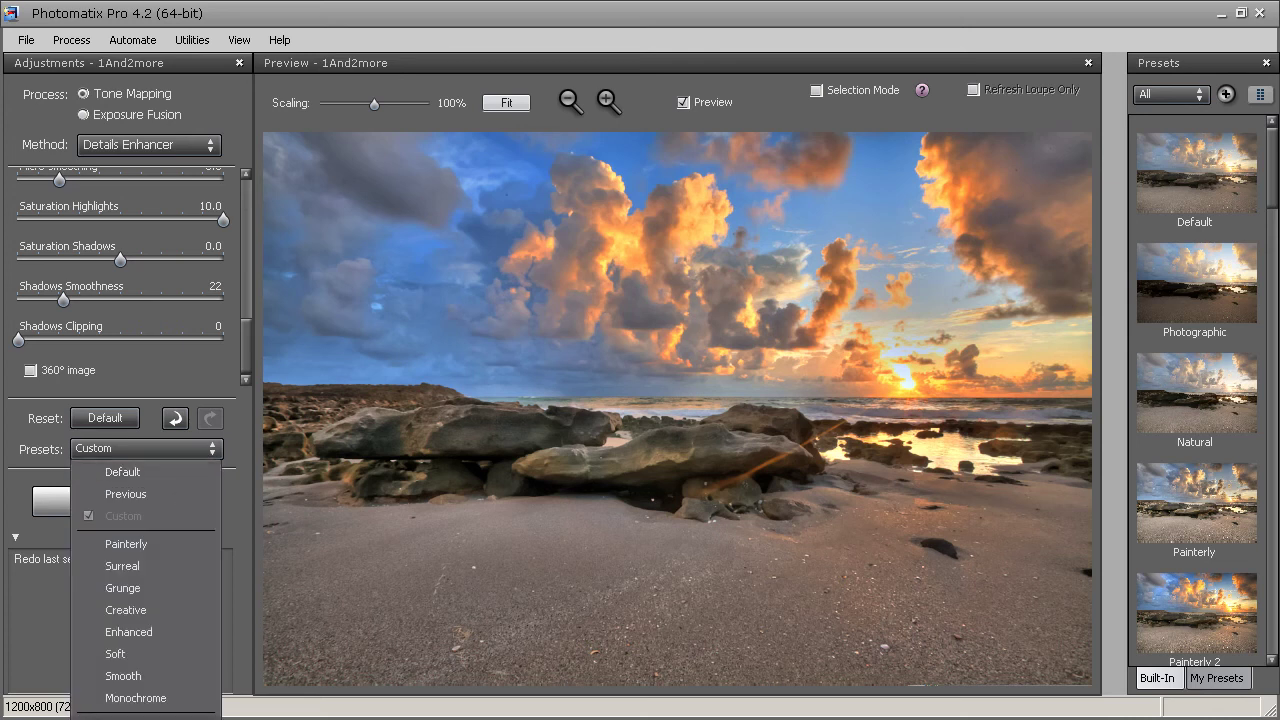
{"action": "left_click", "coordinate": [130, 716]}
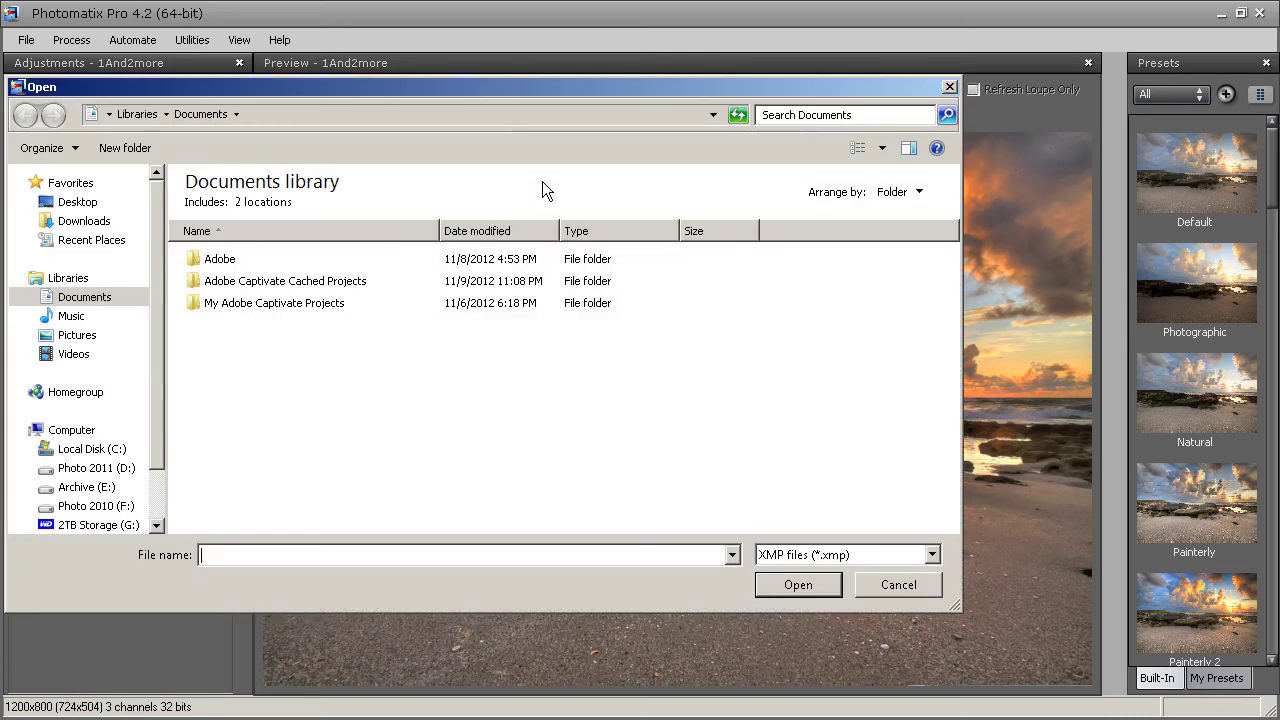
{"action": "left_click_drag", "start_coordinate": [506, 91], "coordinate": [633, 125]}
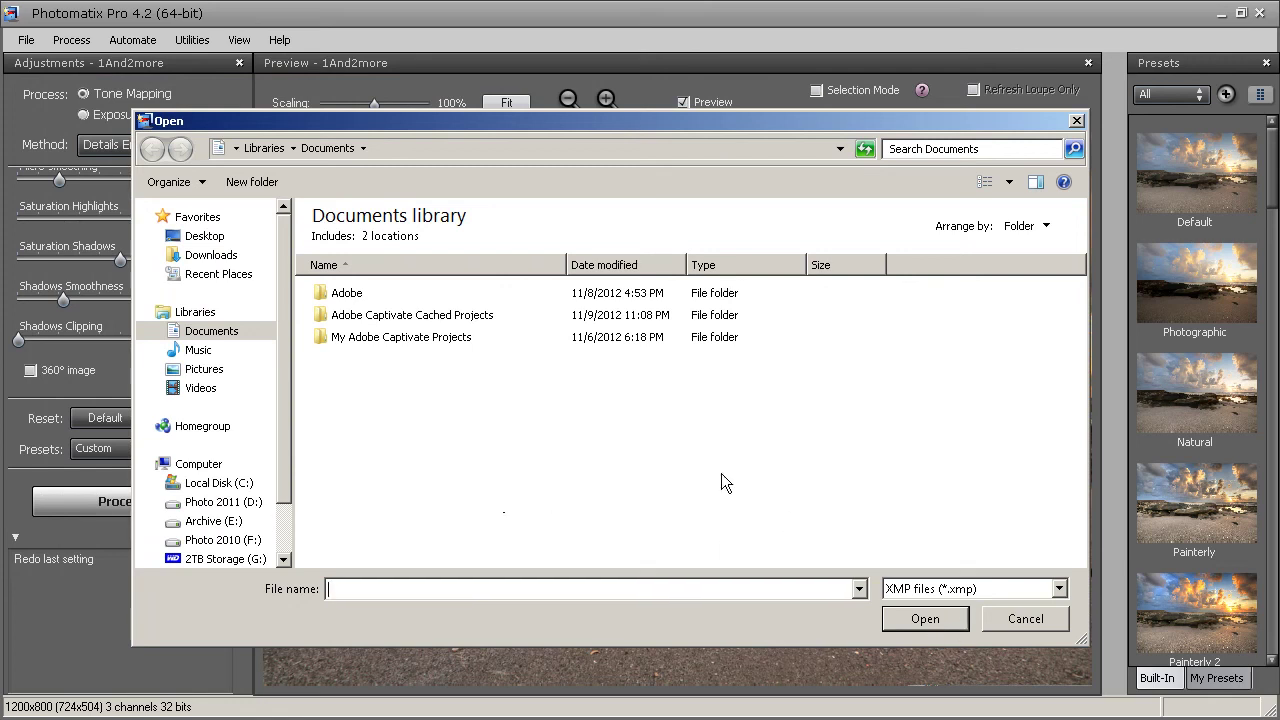
{"action": "left_click", "coordinate": [1025, 618]}
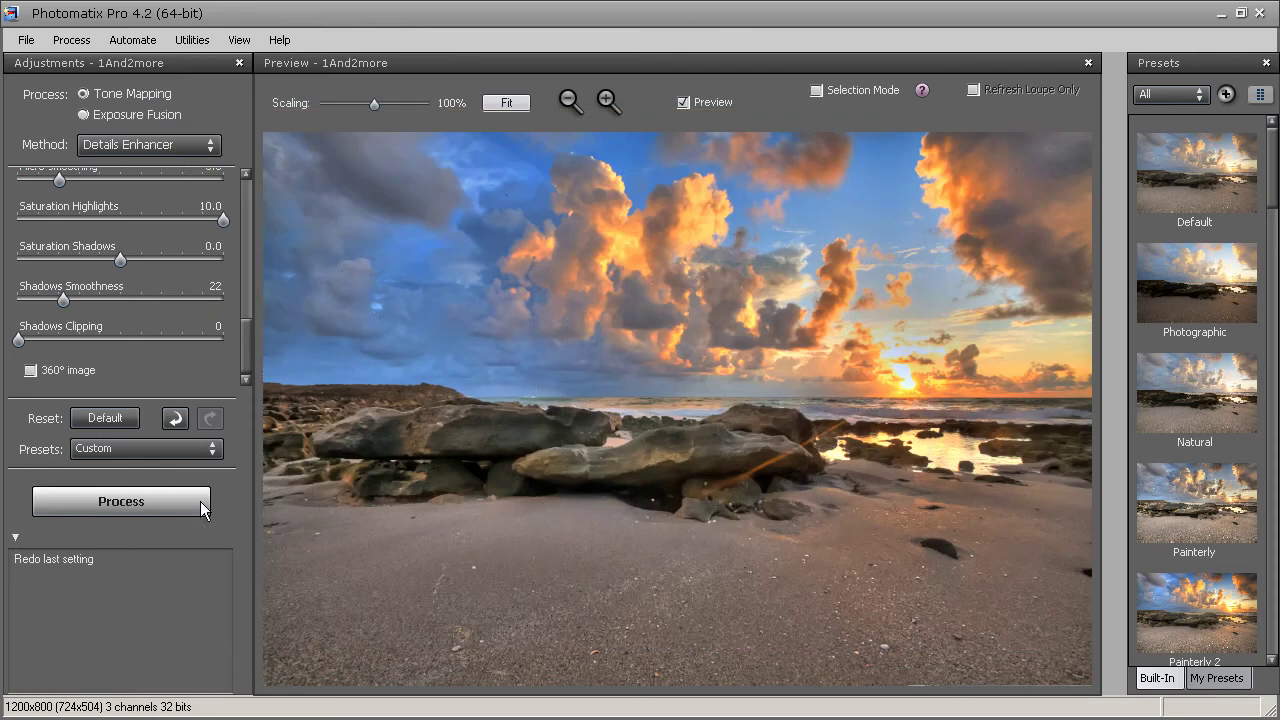
Process the HDR image with the custom Details Enhancer tone mapping settings
{"action": "left_click", "coordinate": [121, 505]}
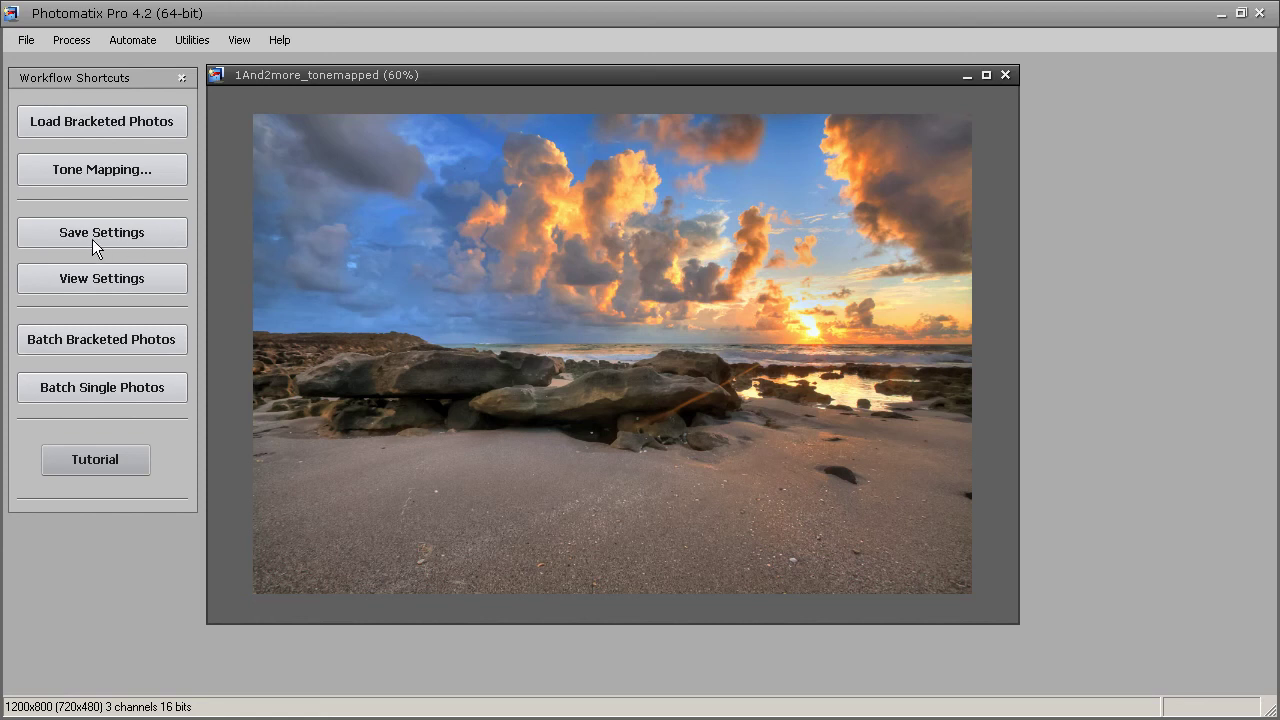
View the Save As dialog for the tone-mapped beach image with its TIFF 16-bit file type, and close it without saving
{"action": "left_click", "coordinate": [26, 40]}
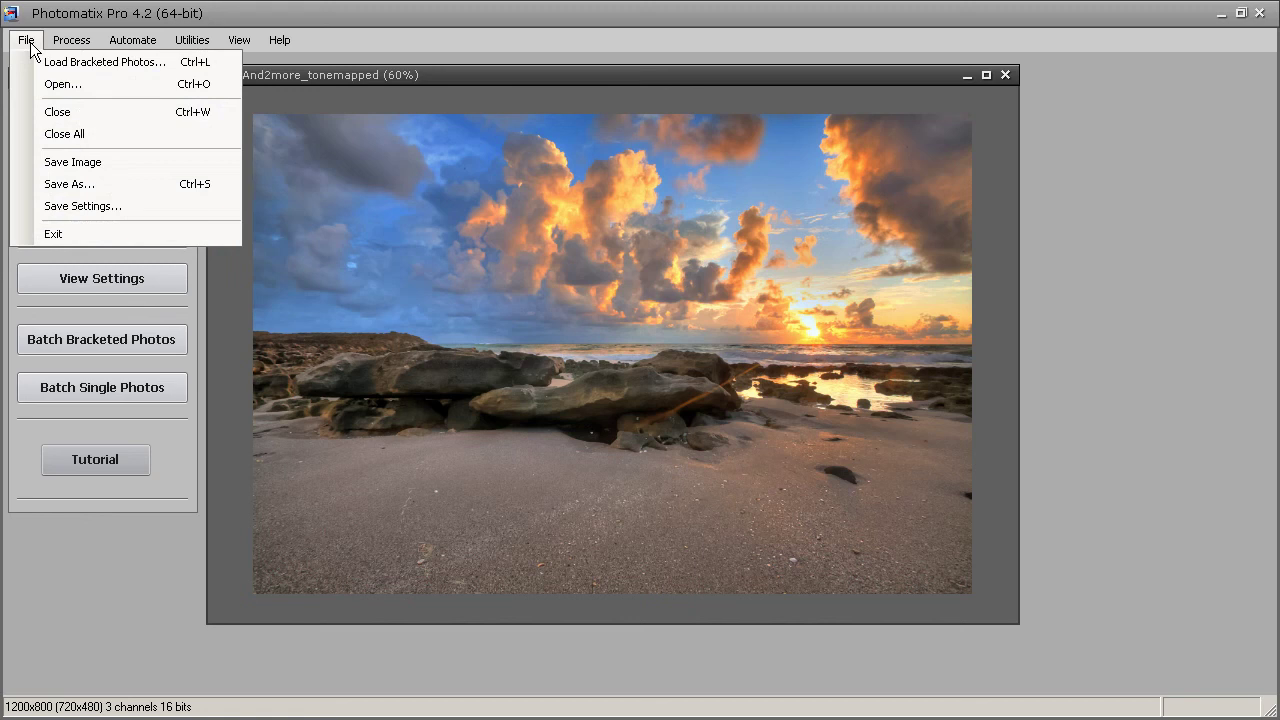
{"action": "left_click", "coordinate": [70, 184]}
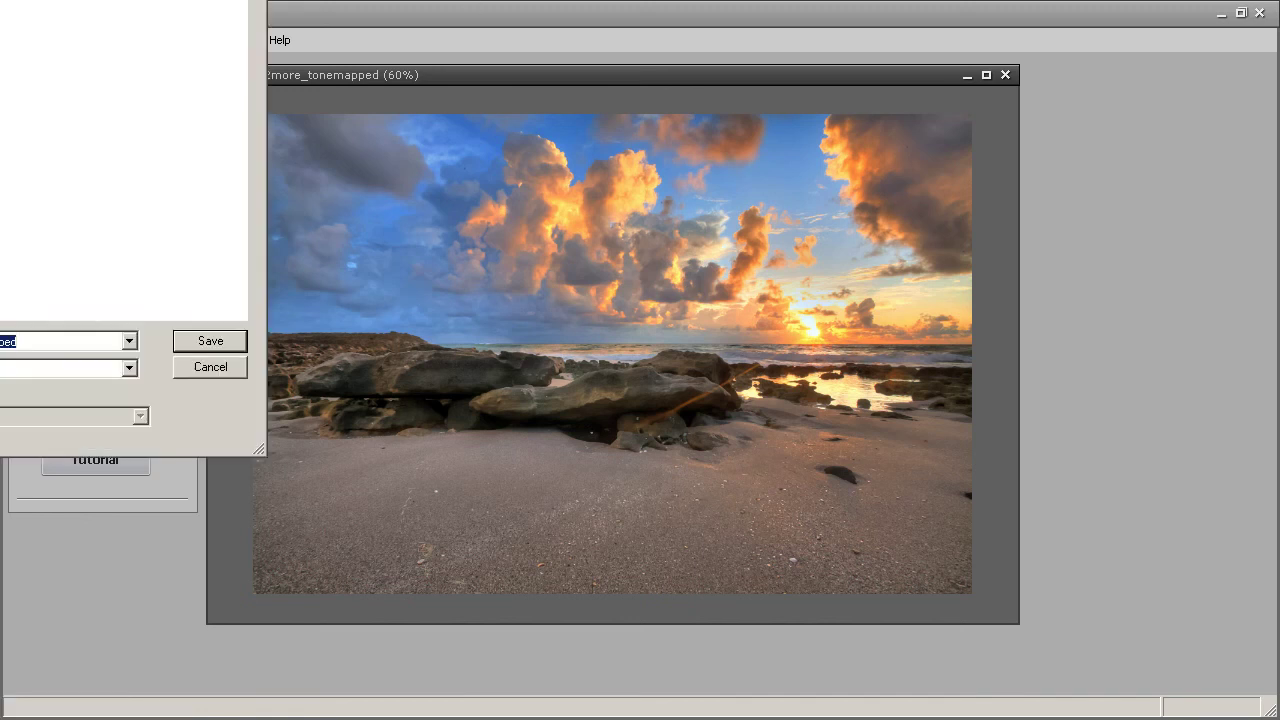
{"action": "left_click_drag", "start_coordinate": [89, 2], "coordinate": [786, 106]}
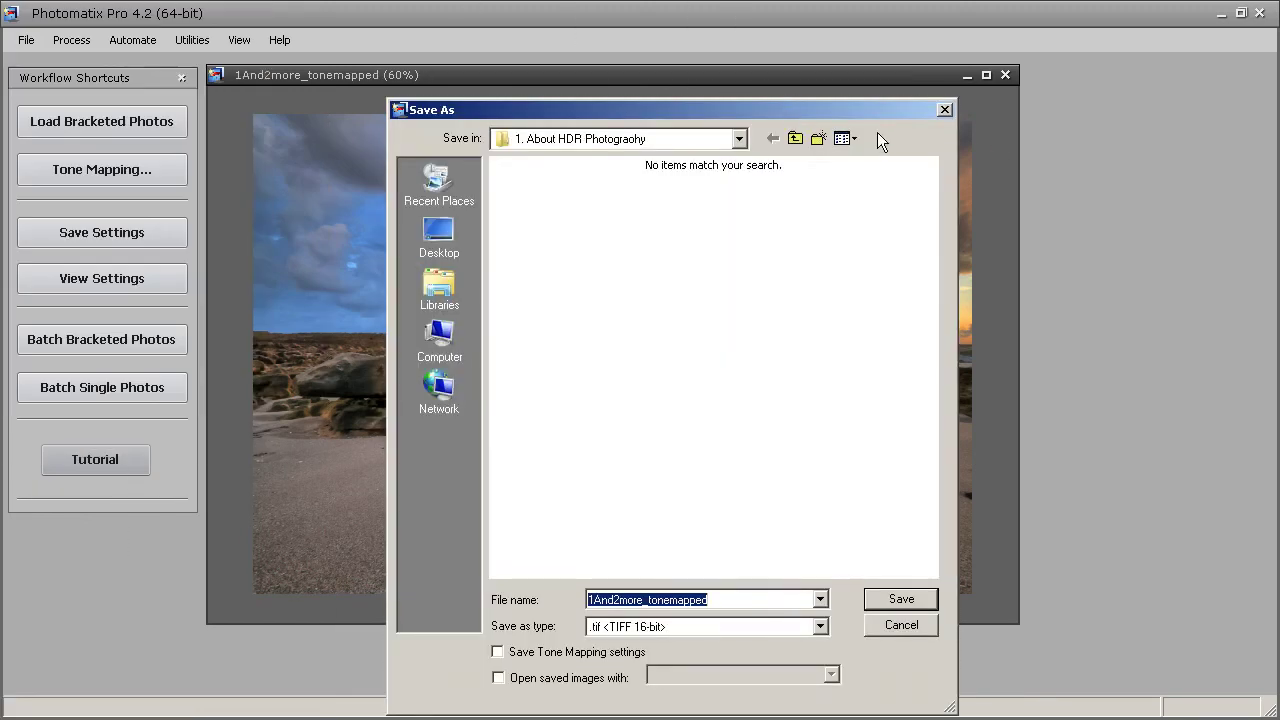
{"action": "left_click", "coordinate": [918, 625]}
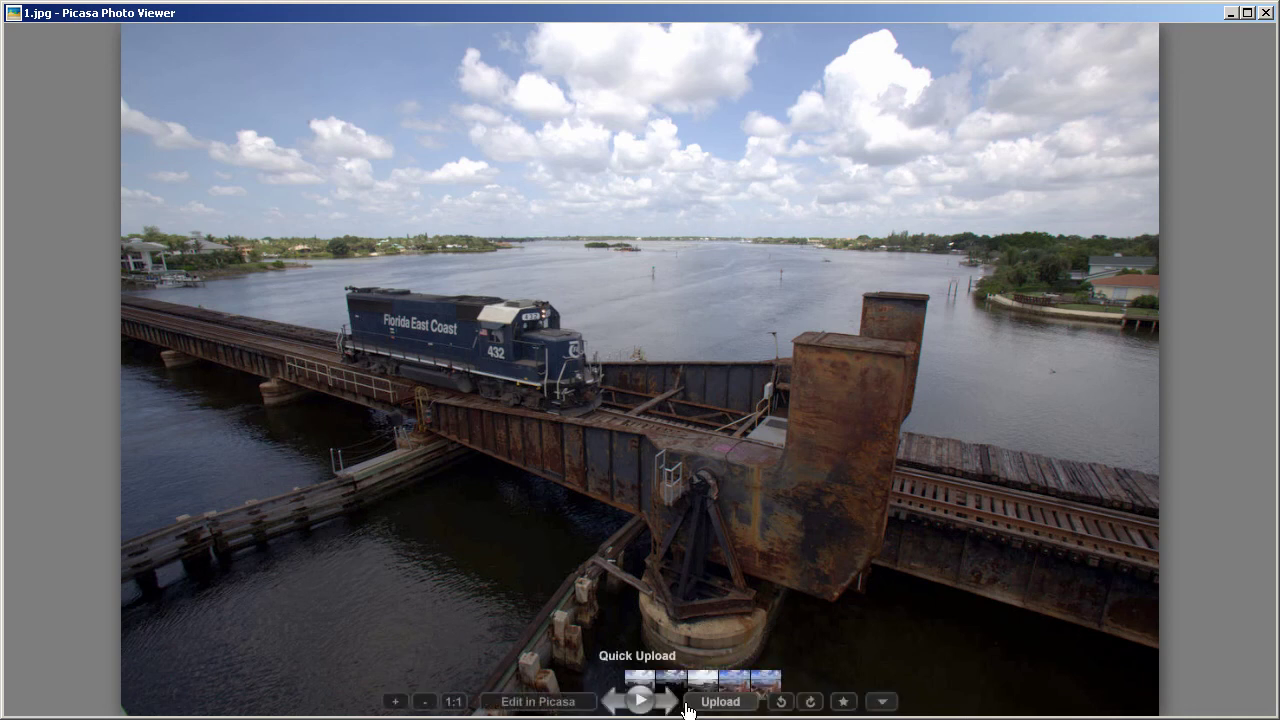
In Picasa Photo Viewer, compare train bridge exposures 1.jpg, 2.jpg and 3.jpg, and examine the merged 4.tif for ghosting
{"action": "left_click", "coordinate": [668, 703]}
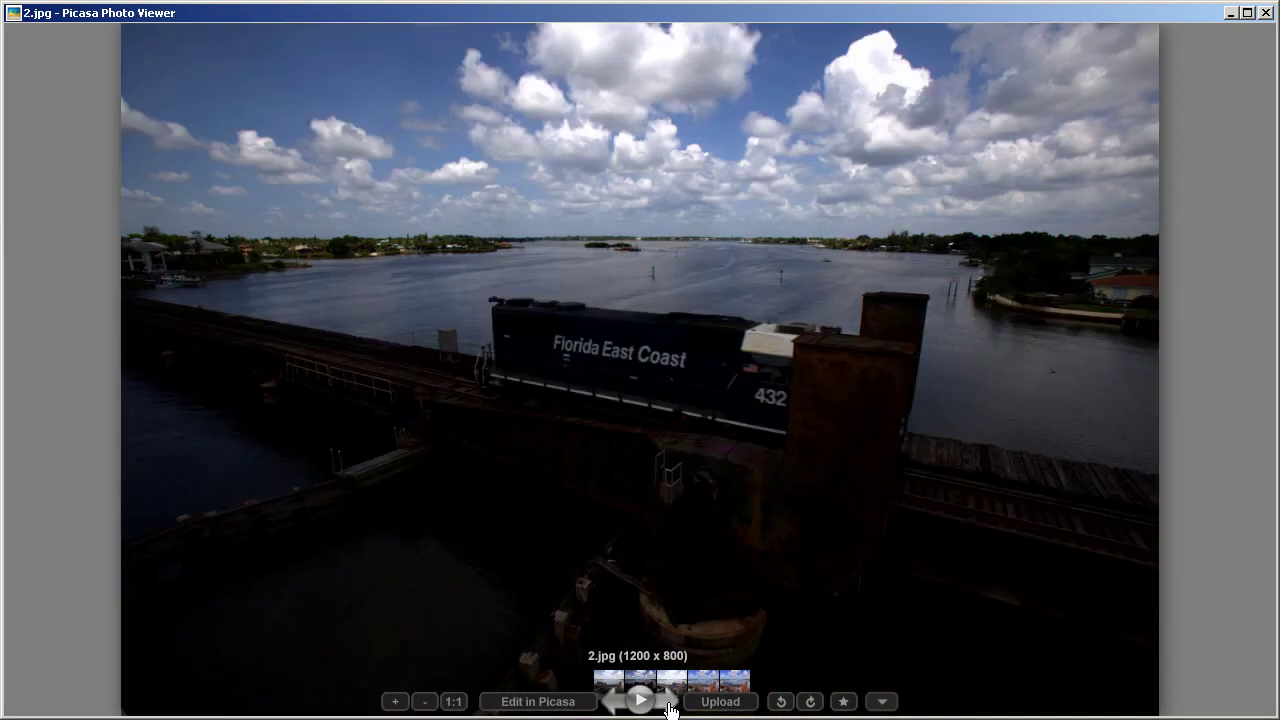
{"action": "left_click", "coordinate": [614, 701]}
{"action": "left_click", "coordinate": [665, 705]}
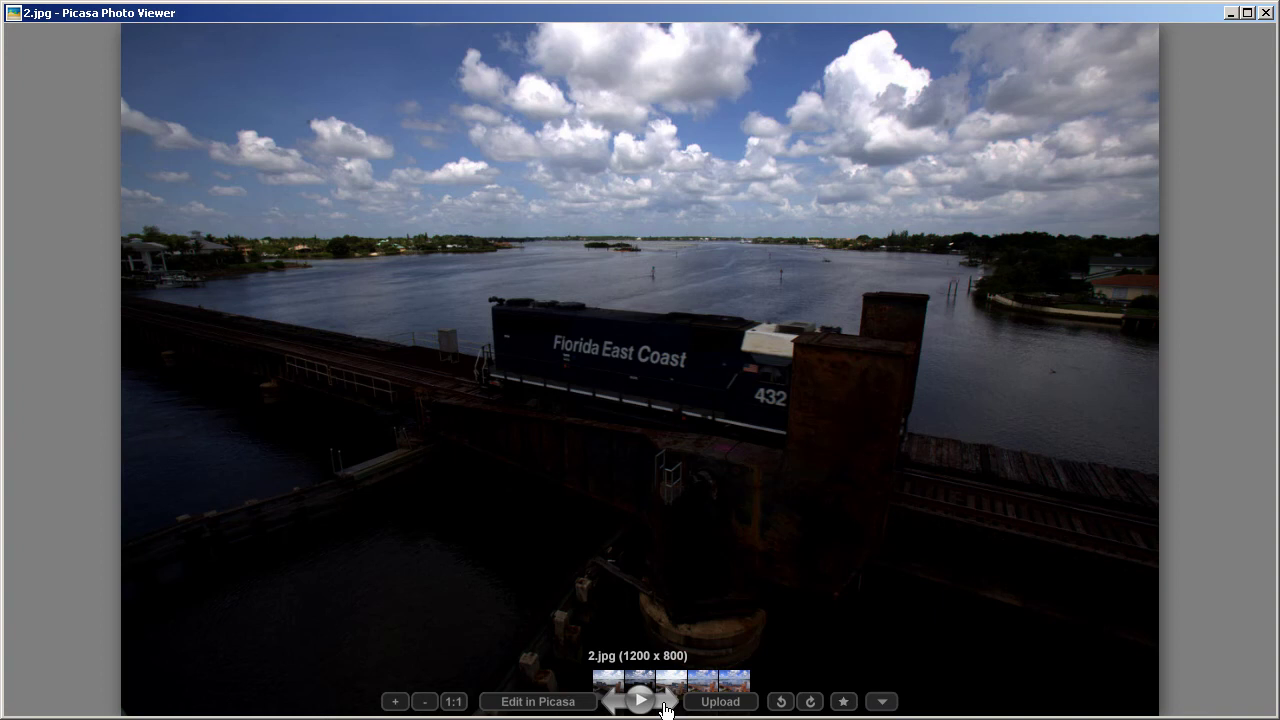
{"action": "left_click", "coordinate": [665, 703]}
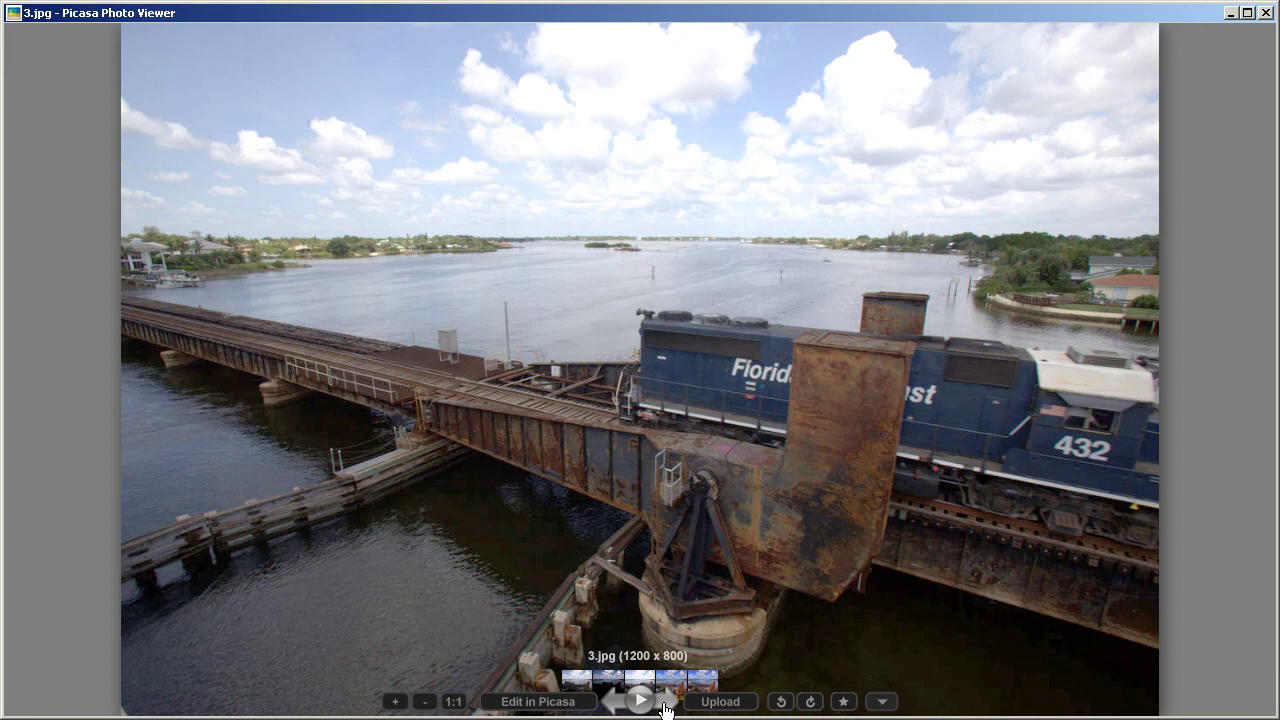
{"action": "left_click", "coordinate": [665, 703]}
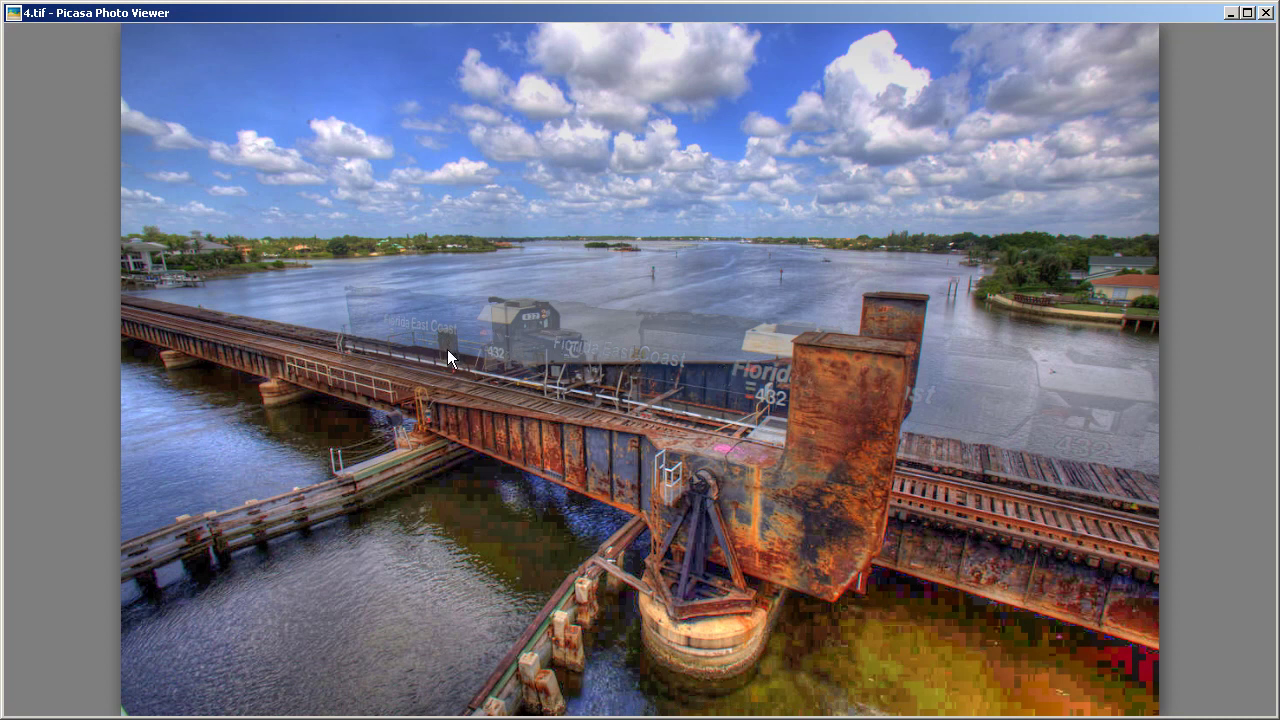
{"action": "mouse_move", "coordinate": [1141, 505]}
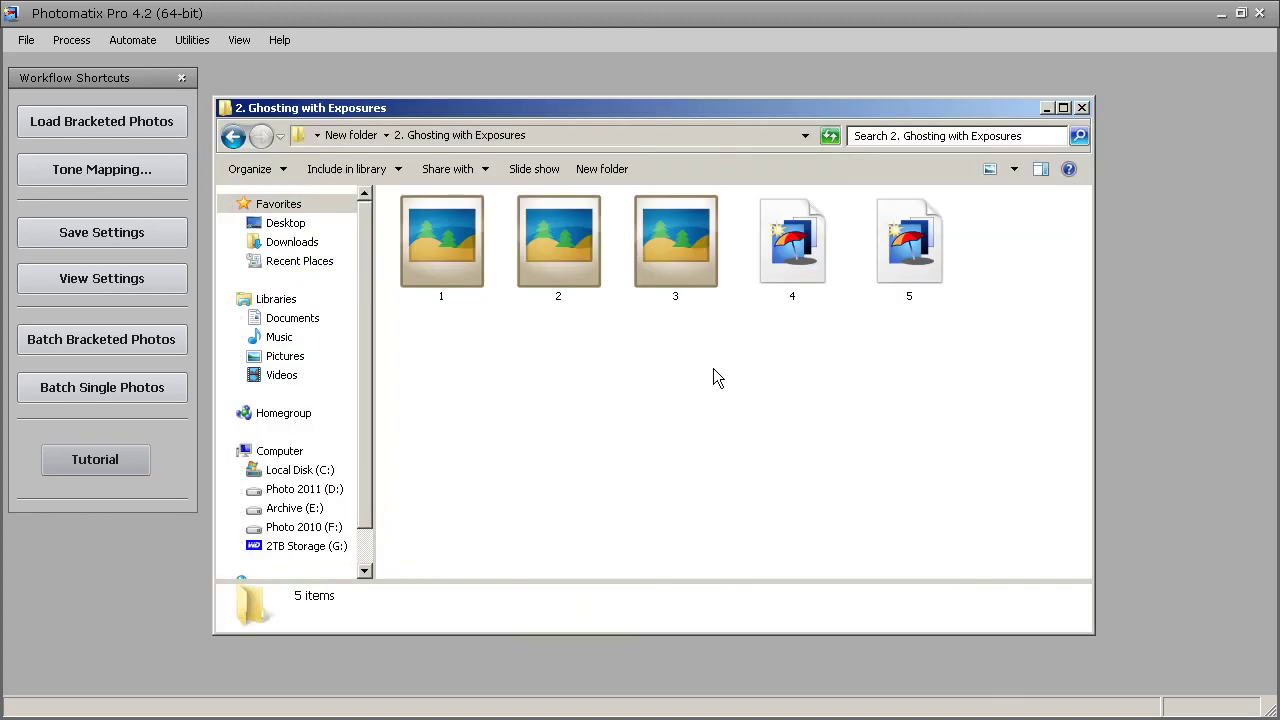
Load photos 1, 2 and 3 from the "2. Ghosting with Exposures" folder into Photomatix Pro for HDR merging, accepting the listed exposure values
{"action": "left_click_drag", "start_coordinate": [713, 368], "coordinate": [455, 225]}
{"action": "left_click_drag", "start_coordinate": [470, 108], "coordinate": [573, 136]}
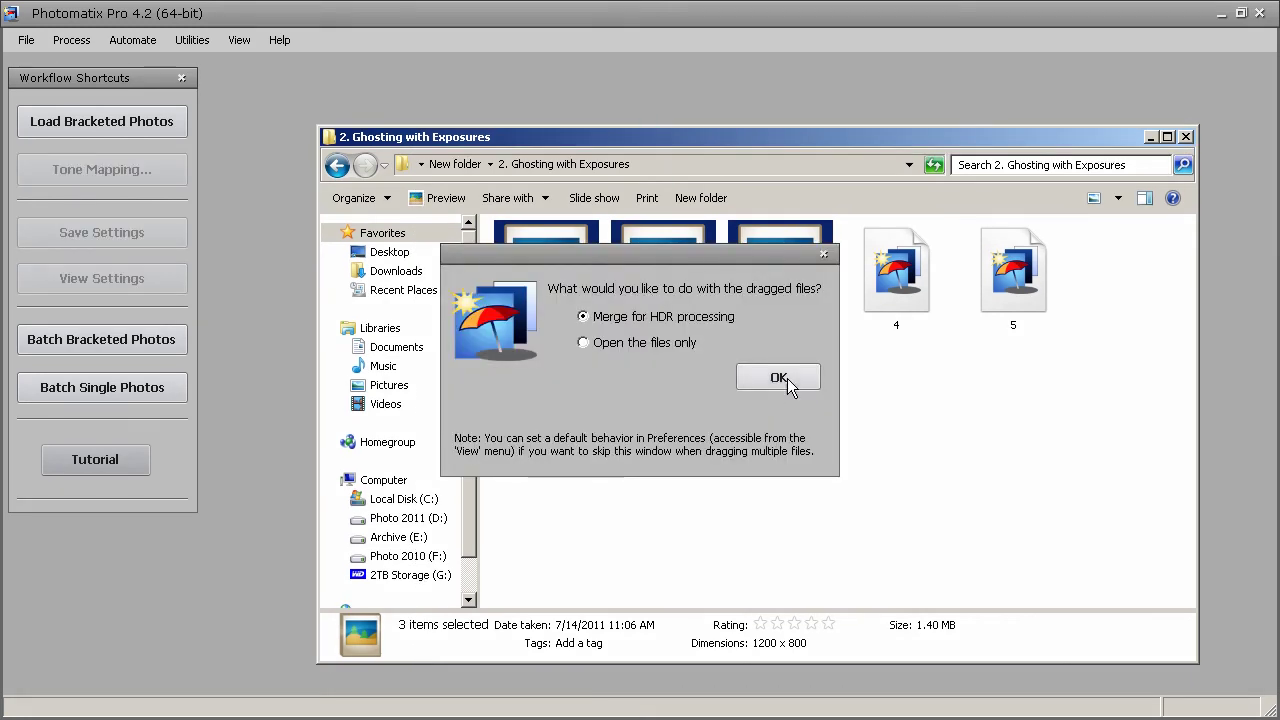
{"action": "left_click", "coordinate": [779, 377]}
{"action": "left_click", "coordinate": [671, 478]}
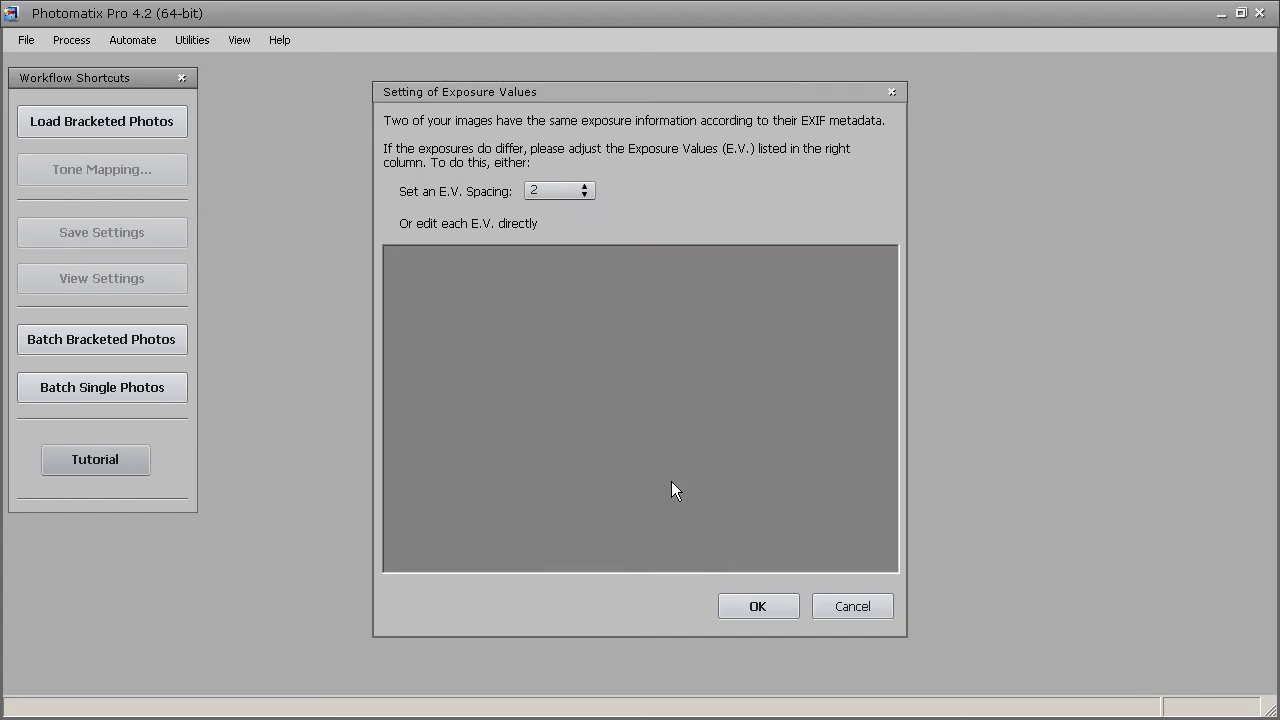
{"action": "left_click", "coordinate": [770, 608]}
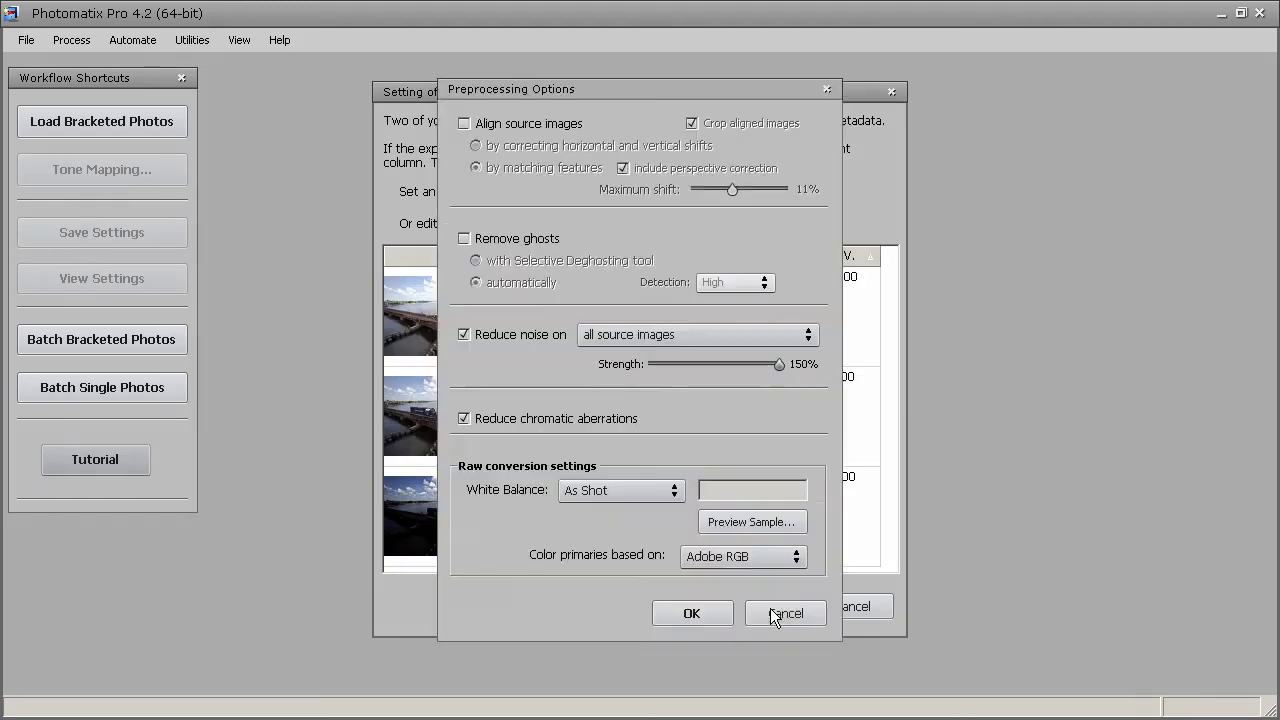
Try merging the bridge photos with automatic ghost removal at High detection, check the tone mapping preview, and close it
{"action": "left_click_drag", "start_coordinate": [674, 86], "coordinate": [662, 139]}
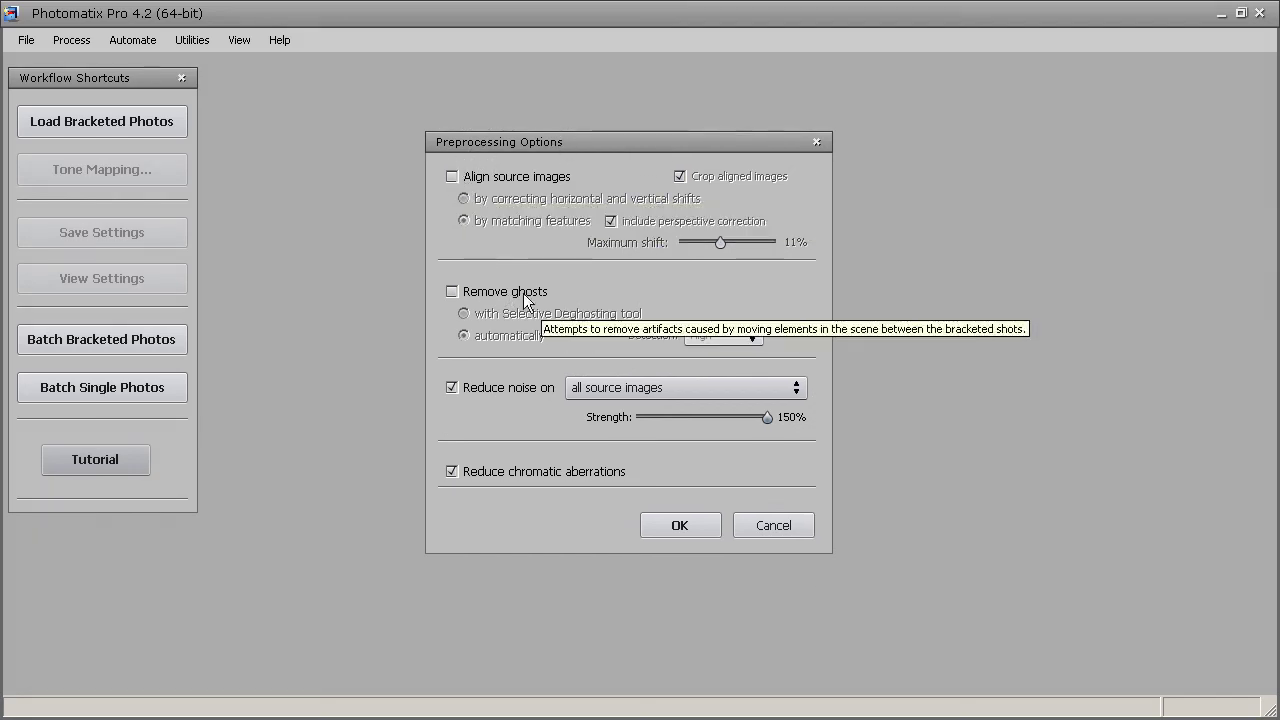
{"action": "left_click", "coordinate": [452, 292]}
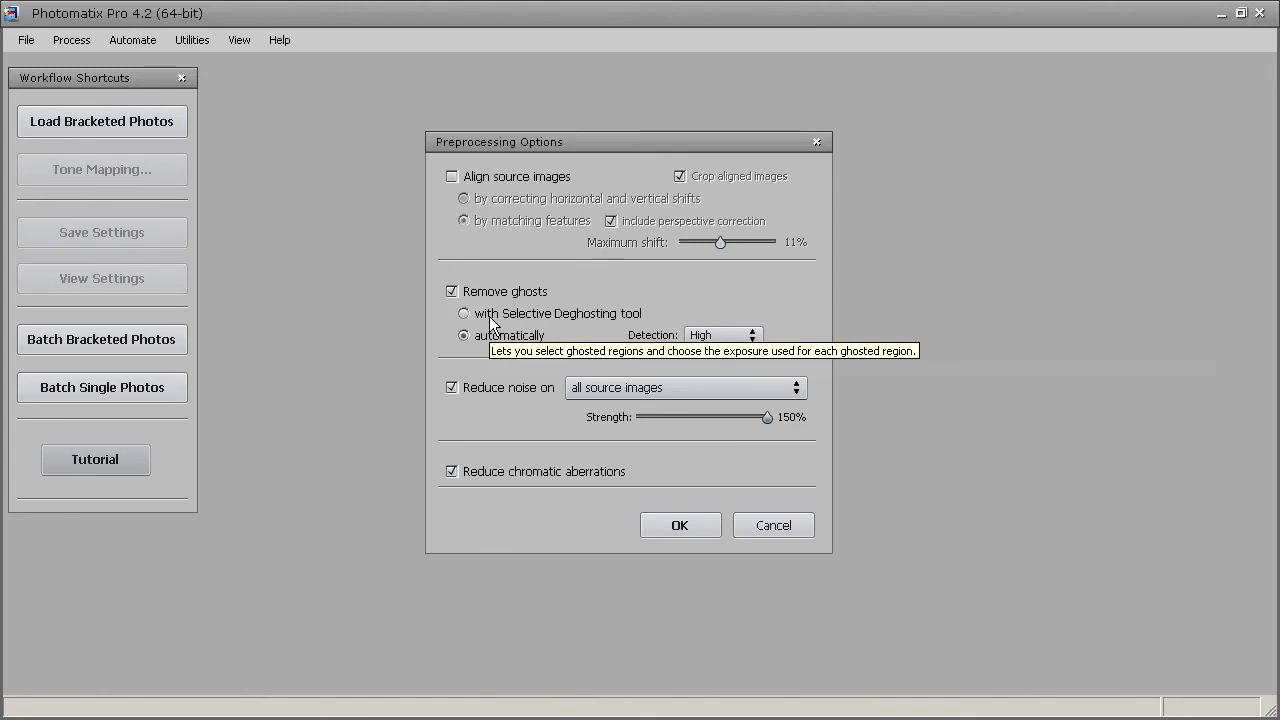
{"action": "left_click", "coordinate": [489, 316]}
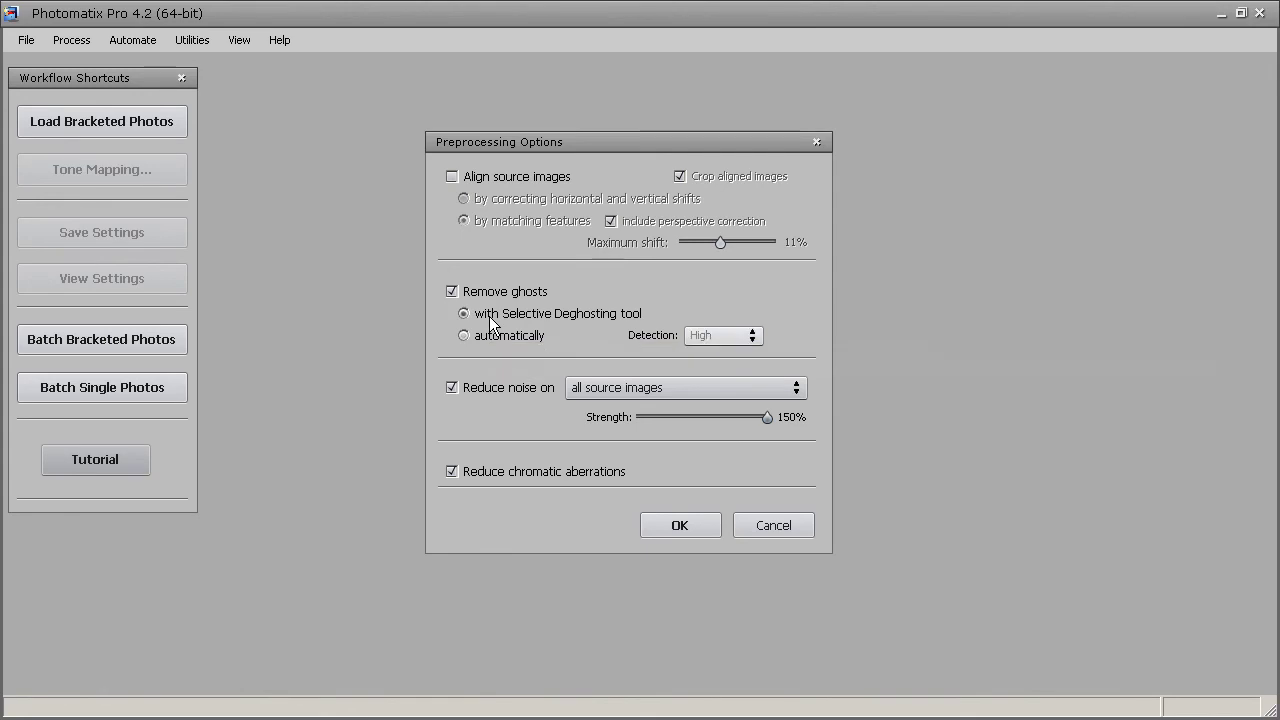
{"action": "left_click", "coordinate": [489, 339]}
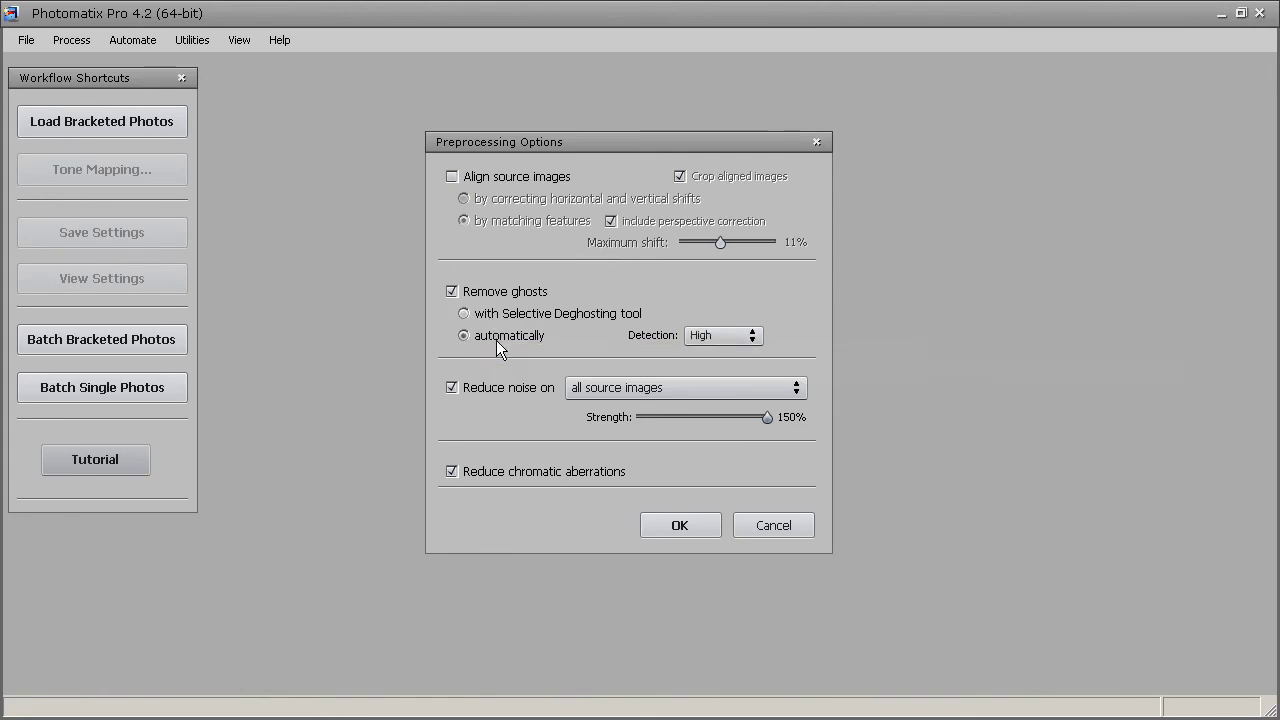
{"action": "left_click", "coordinate": [670, 528]}
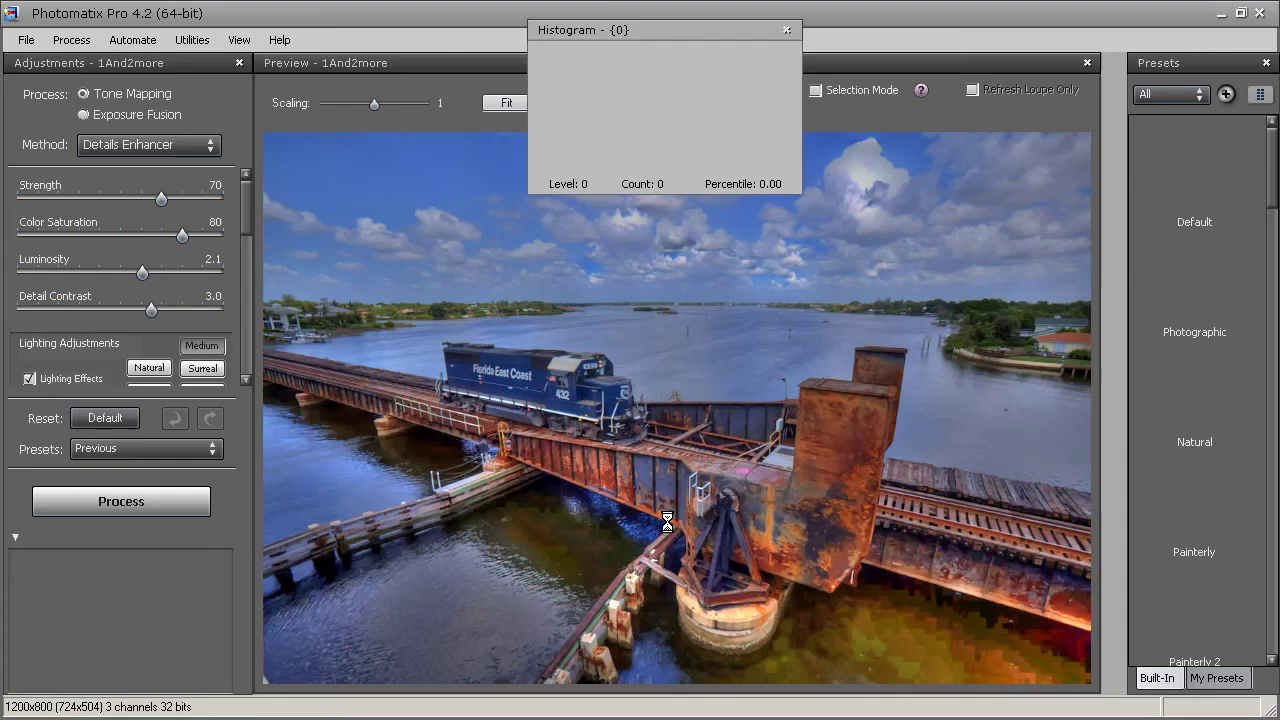
{"action": "left_click", "coordinate": [786, 30]}
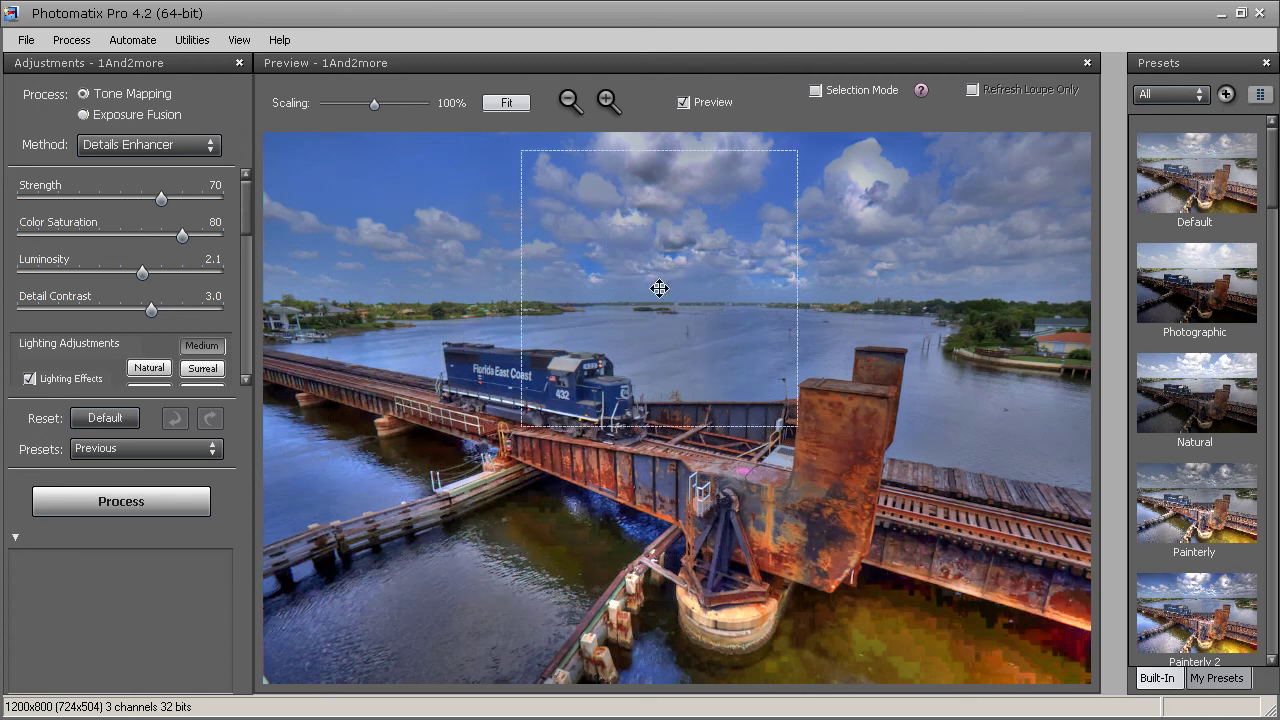
{"action": "left_click", "coordinate": [1088, 62]}
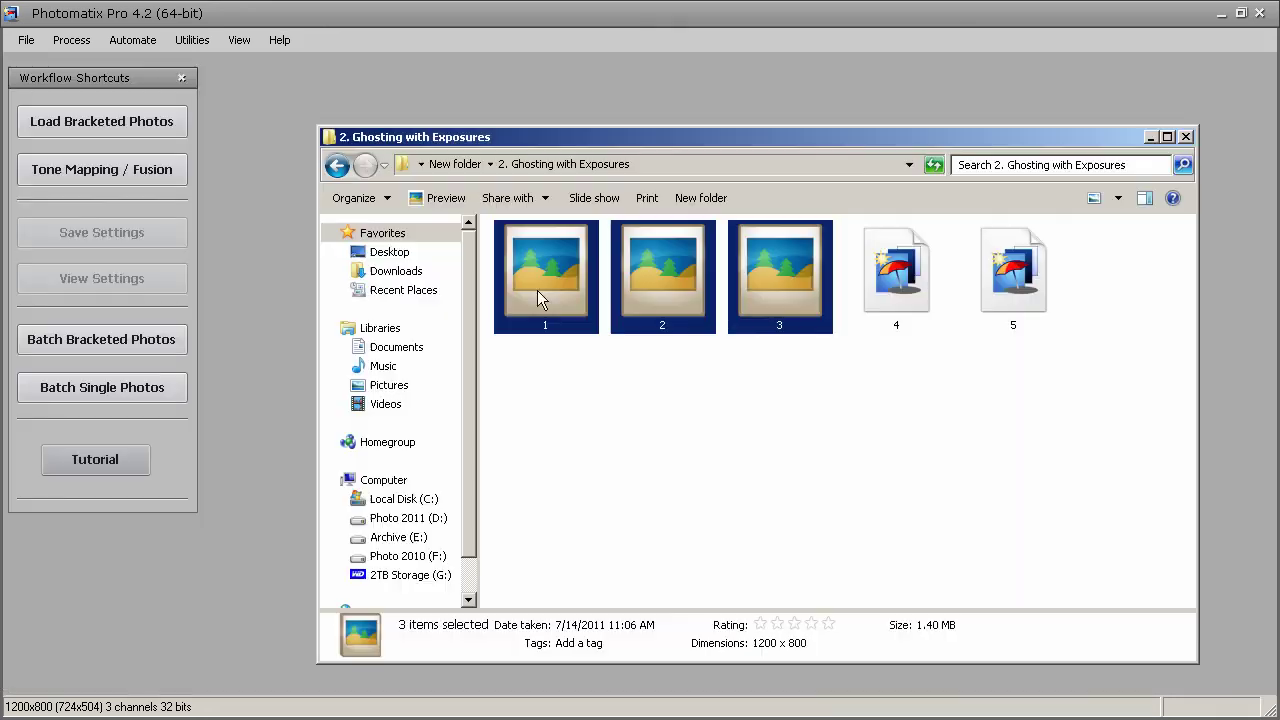
Load bridge photos 1, 2 and 3 again for HDR merging, keeping the listed exposure values
{"action": "left_click_drag", "start_coordinate": [537, 290], "coordinate": [210, 347]}
{"action": "left_click", "coordinate": [770, 376]}
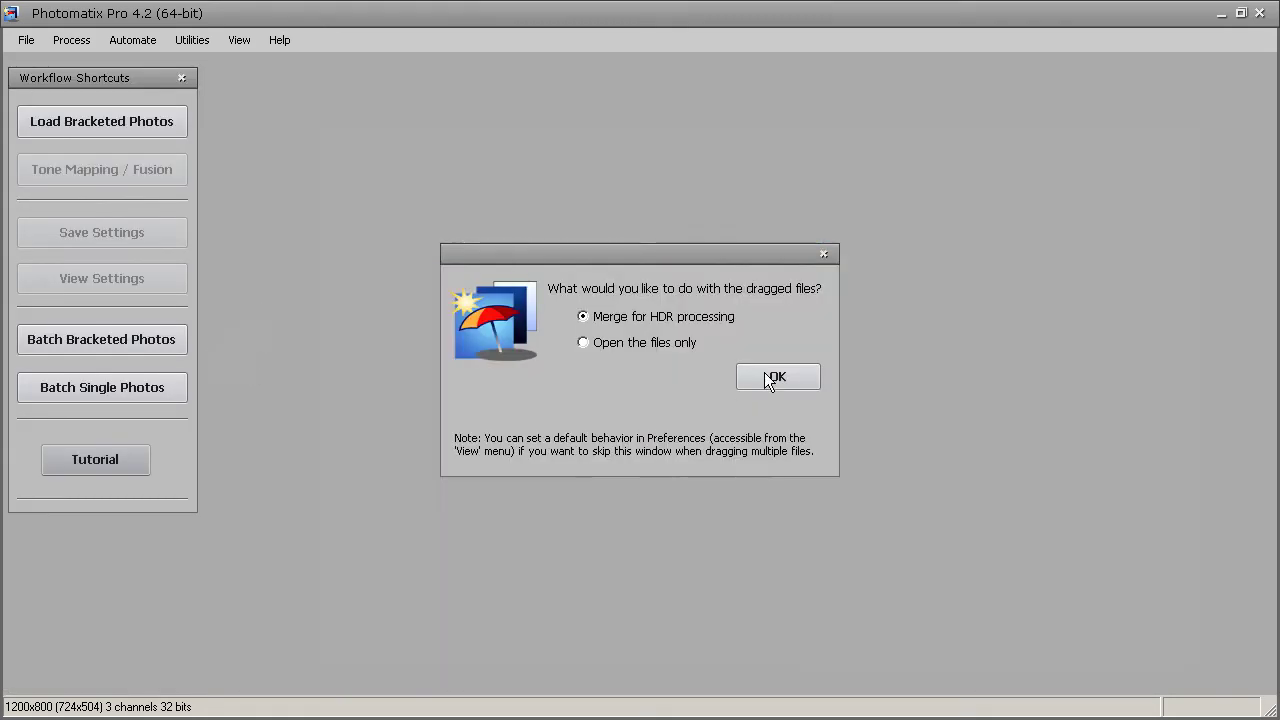
{"action": "left_click", "coordinate": [709, 477]}
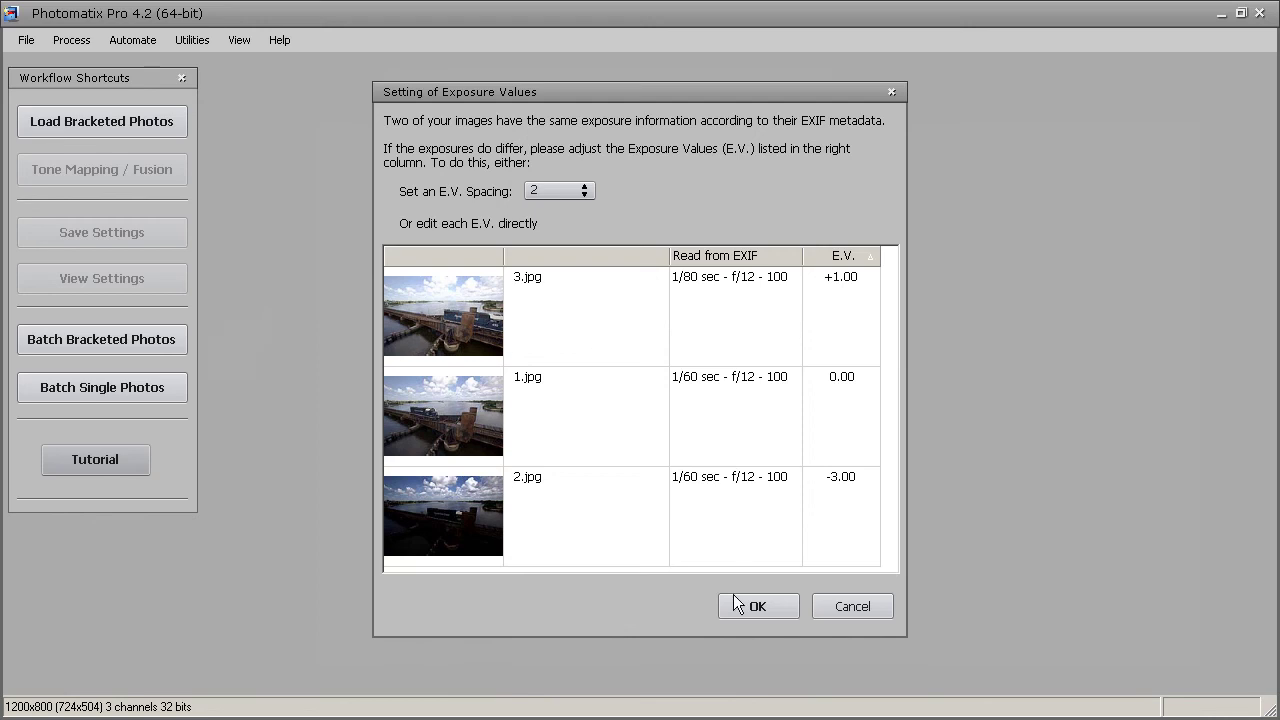
{"action": "left_click", "coordinate": [740, 605]}
Set ghost removal to use the Selective Deghosting tool and preprocess the bridge photos
{"action": "left_click", "coordinate": [503, 290]}
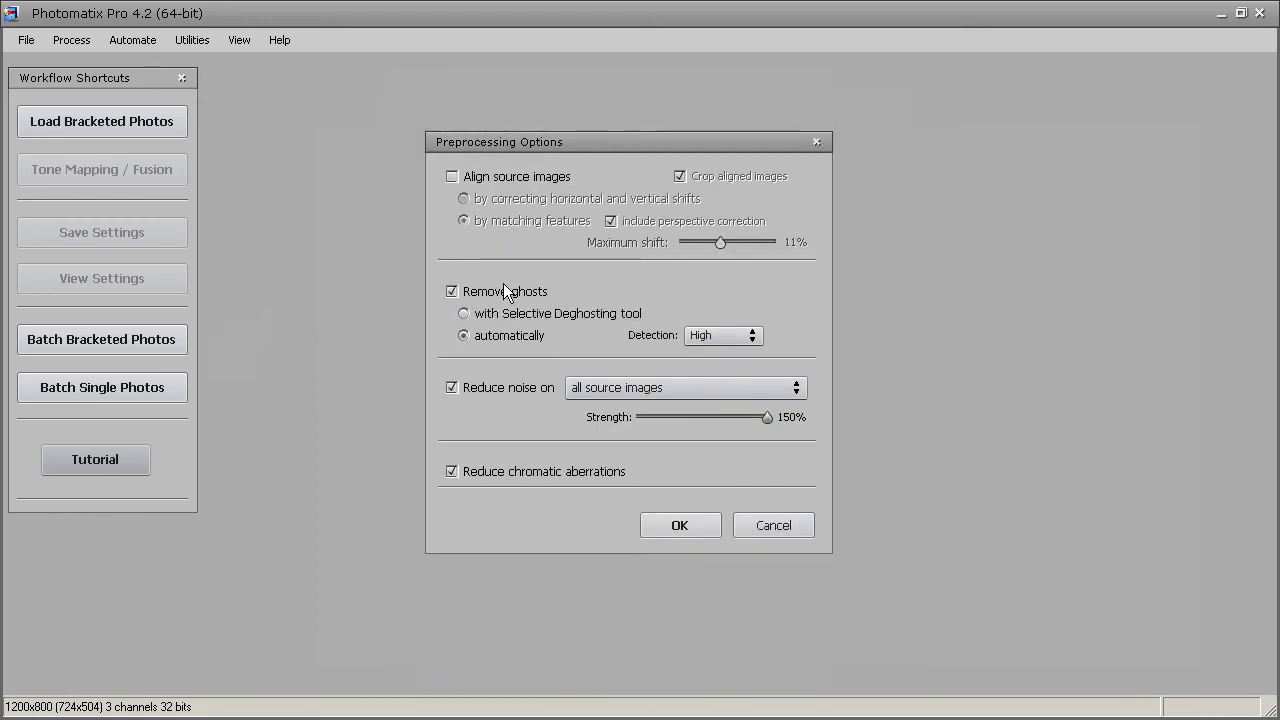
{"action": "left_click", "coordinate": [500, 314]}
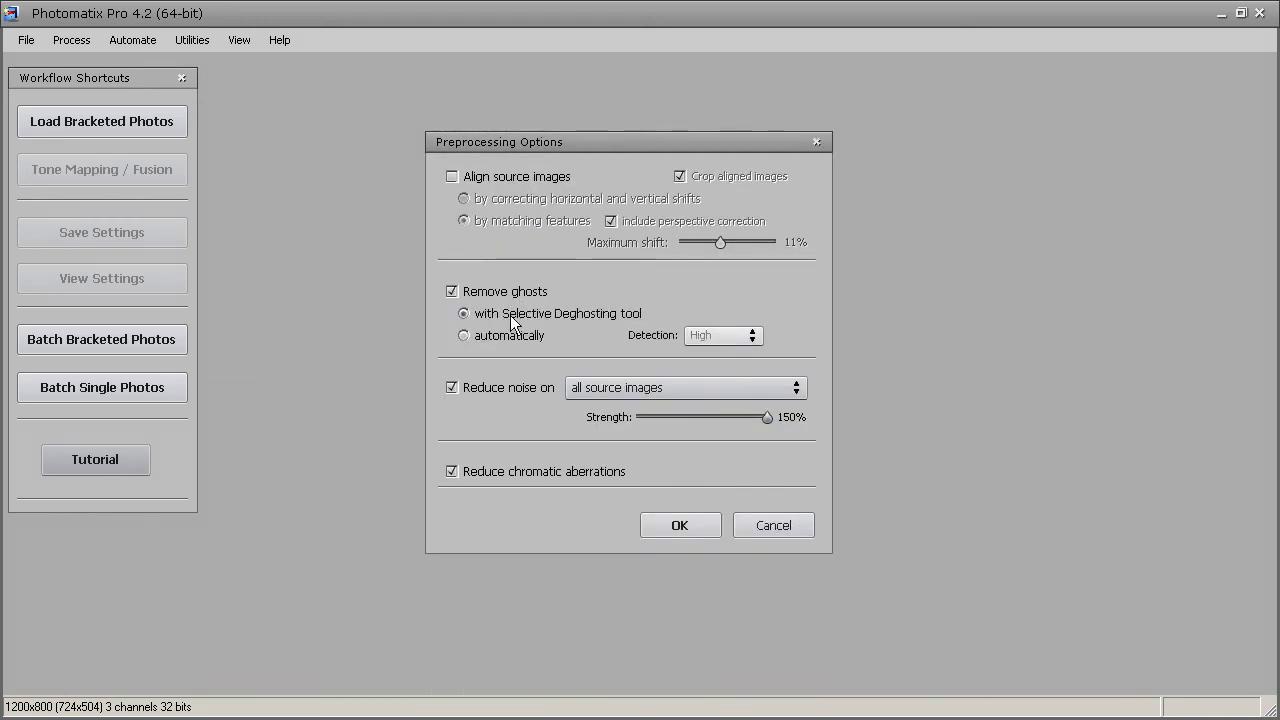
{"action": "left_click", "coordinate": [685, 527]}
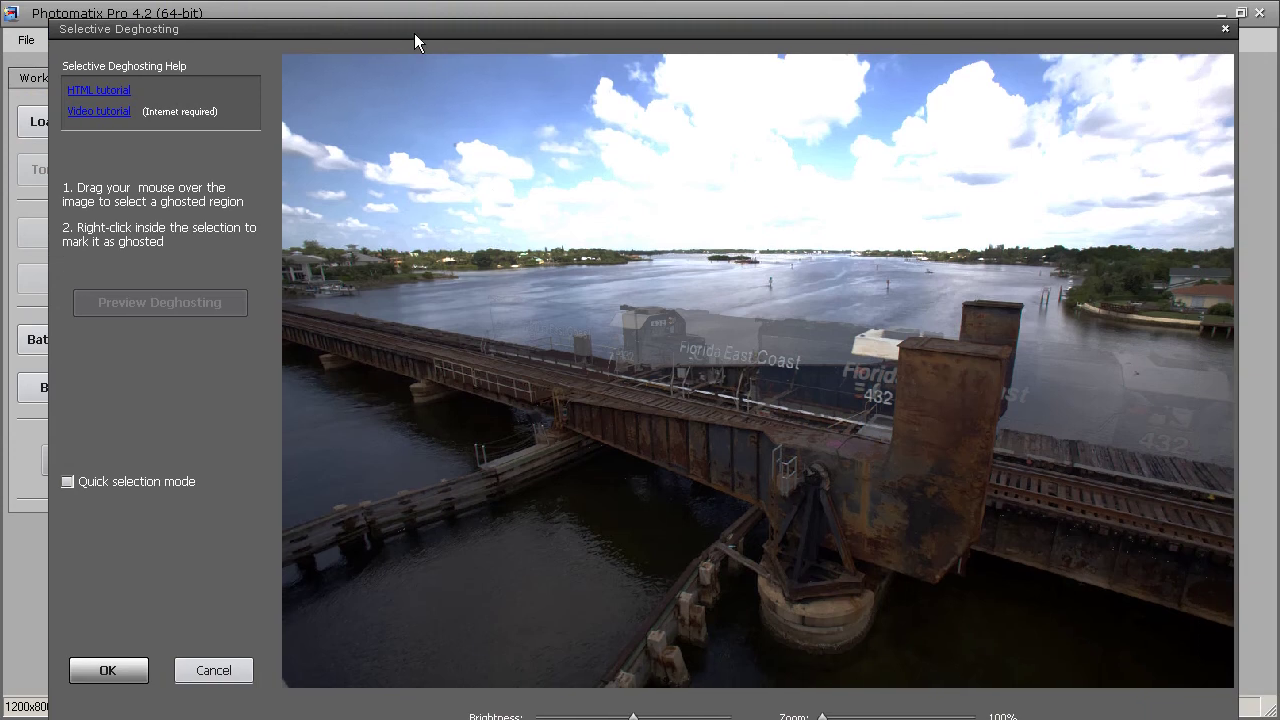
Outline the area around the moving train, including the bridge, and mark the selection as a ghosted area
{"action": "left_click_drag", "start_coordinate": [414, 33], "coordinate": [399, 35]}
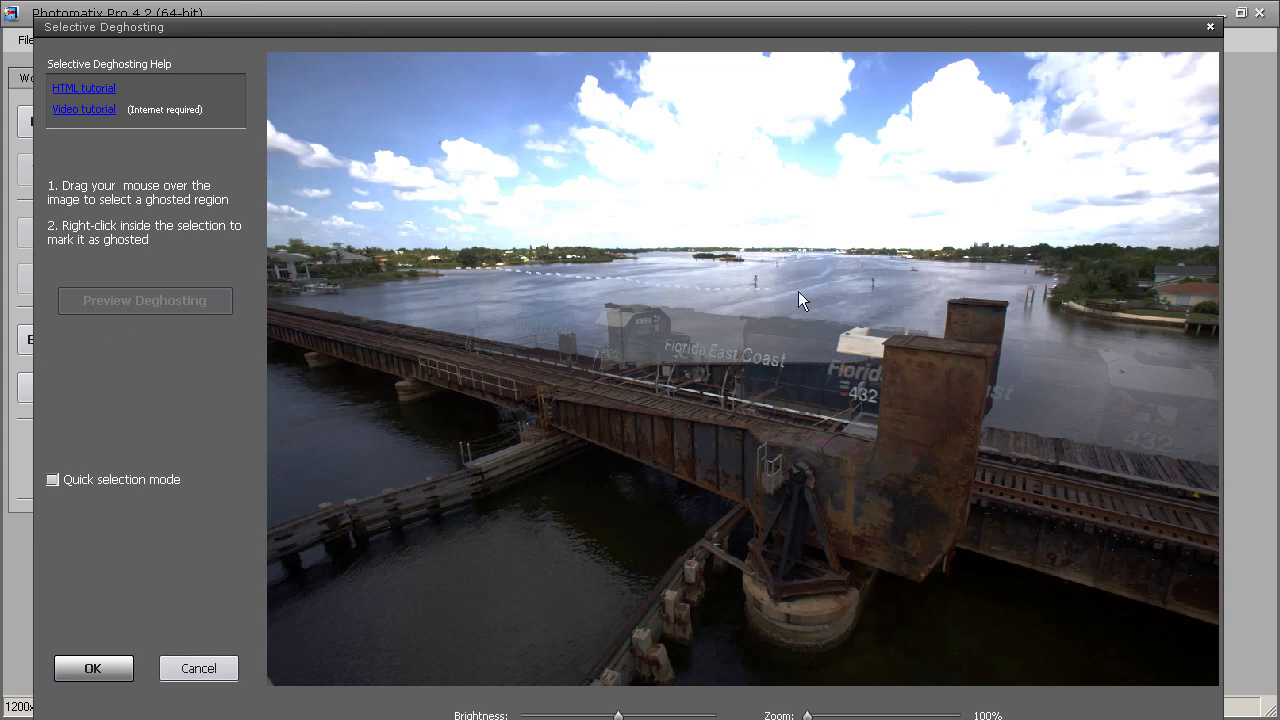
{"action": "mouse_move", "coordinate": [906, 299]}
{"action": "left_mouse_down"}
{"action": "mouse_move", "coordinate": [1206, 345]}
{"action": "mouse_move", "coordinate": [1245, 365]}
{"action": "mouse_move", "coordinate": [1266, 398]}
{"action": "mouse_move", "coordinate": [1258, 566]}
{"action": "left_mouse_up"}
{"action": "mouse_move", "coordinate": [1119, 586]}
{"action": "left_mouse_down"}
{"action": "mouse_move", "coordinate": [945, 565]}
{"action": "mouse_move", "coordinate": [742, 507]}
{"action": "mouse_move", "coordinate": [528, 422]}
{"action": "left_mouse_up"}
{"action": "right_click", "coordinate": [683, 350]}
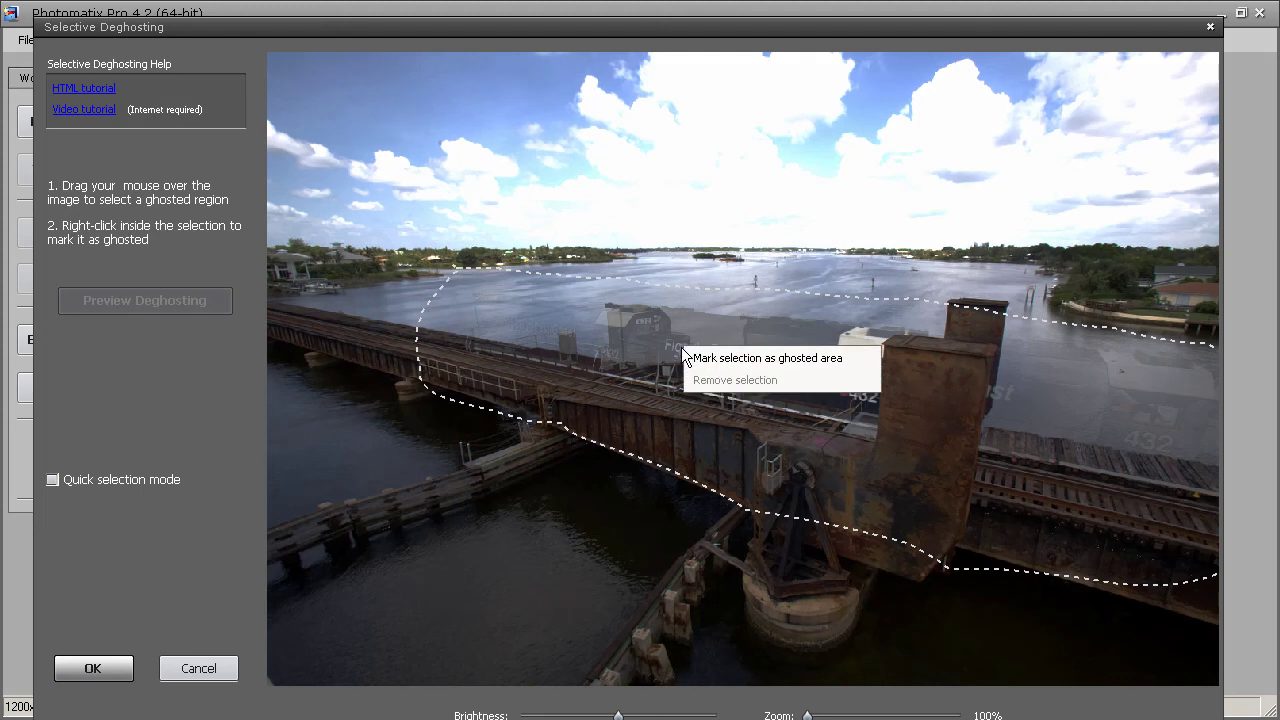
{"action": "left_click", "coordinate": [686, 358]}
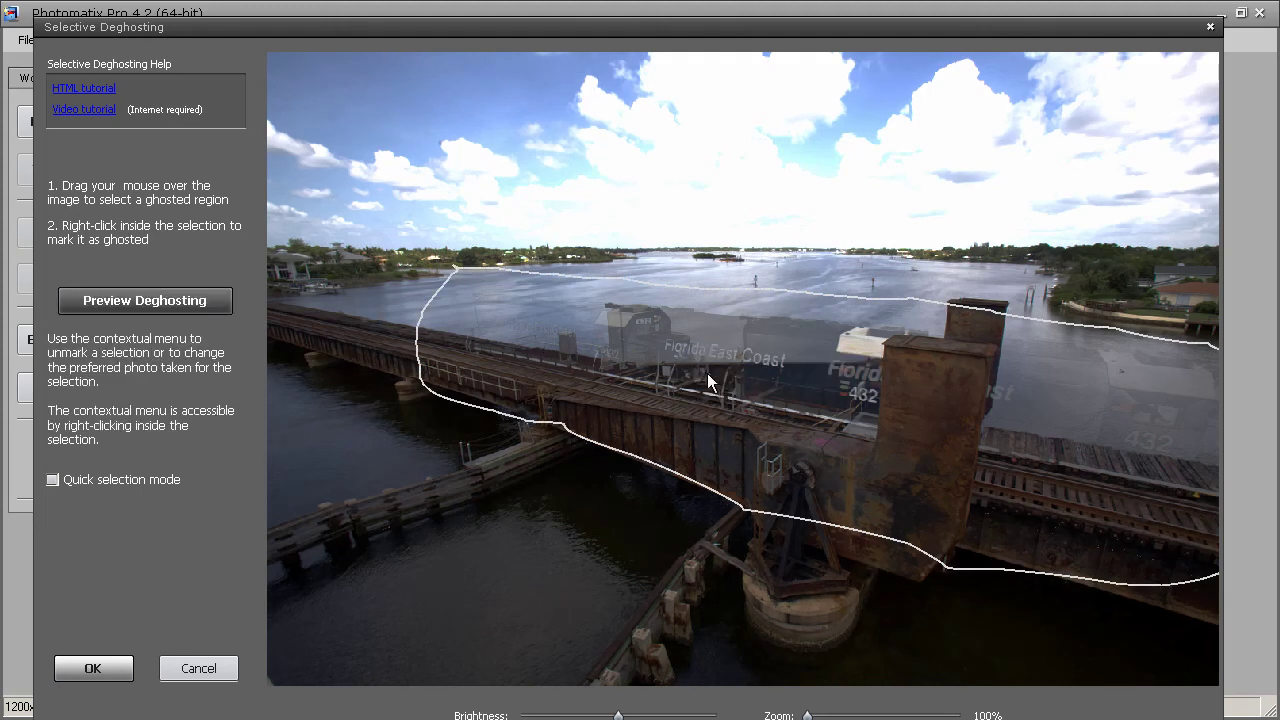
View the photo choices for the ghosted selection, preview the deghosting with the +1 EV photo, and return to selection mode
{"action": "right_click", "coordinate": [508, 329]}
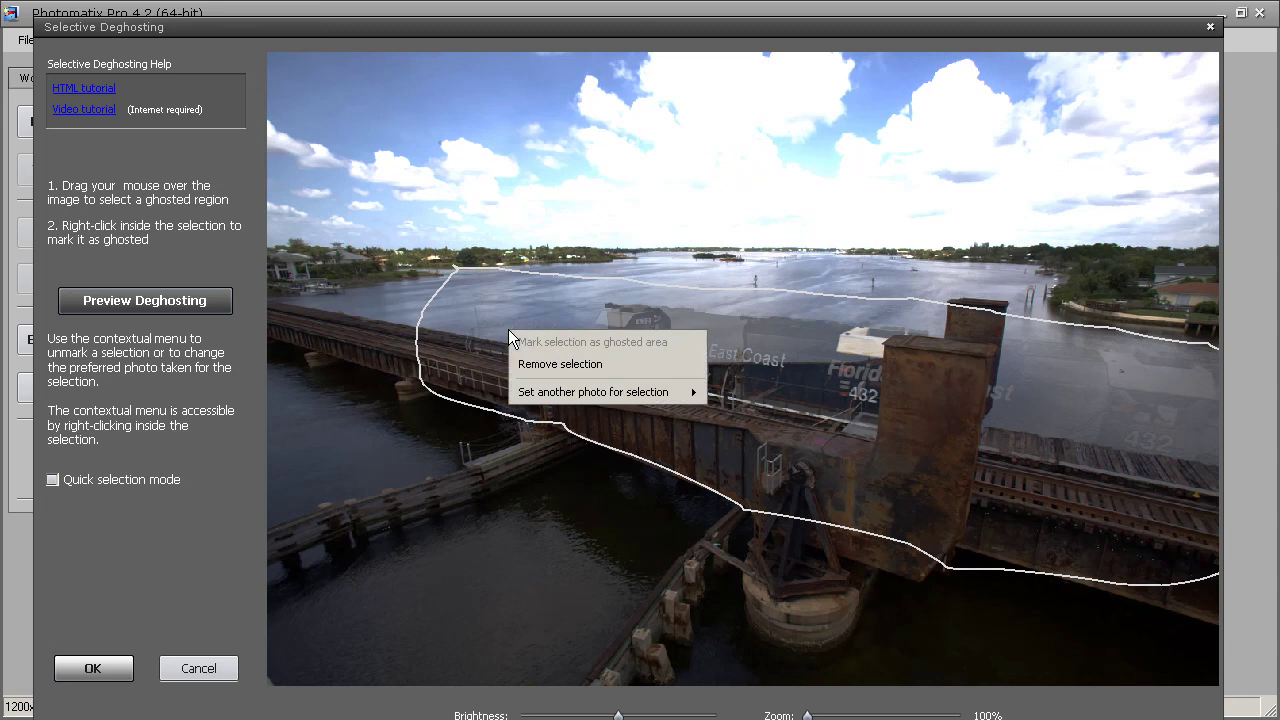
{"action": "mouse_move", "coordinate": [526, 392]}
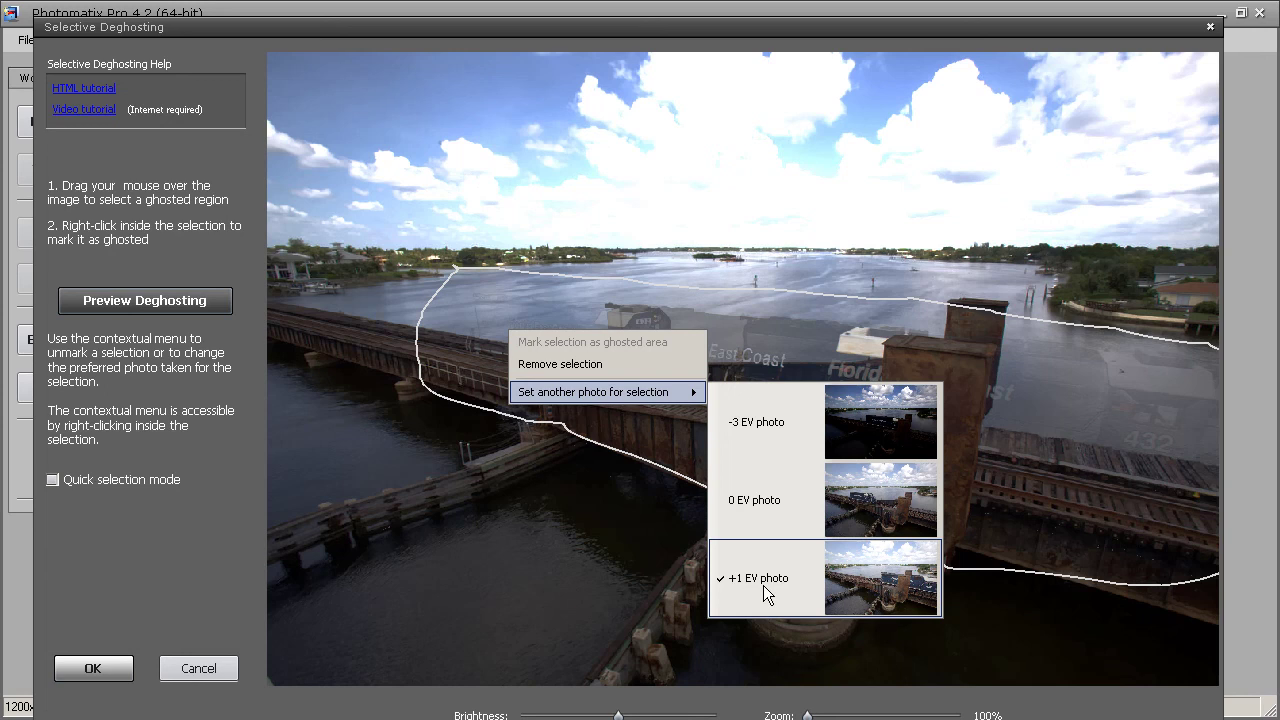
{"action": "left_click", "coordinate": [532, 520]}
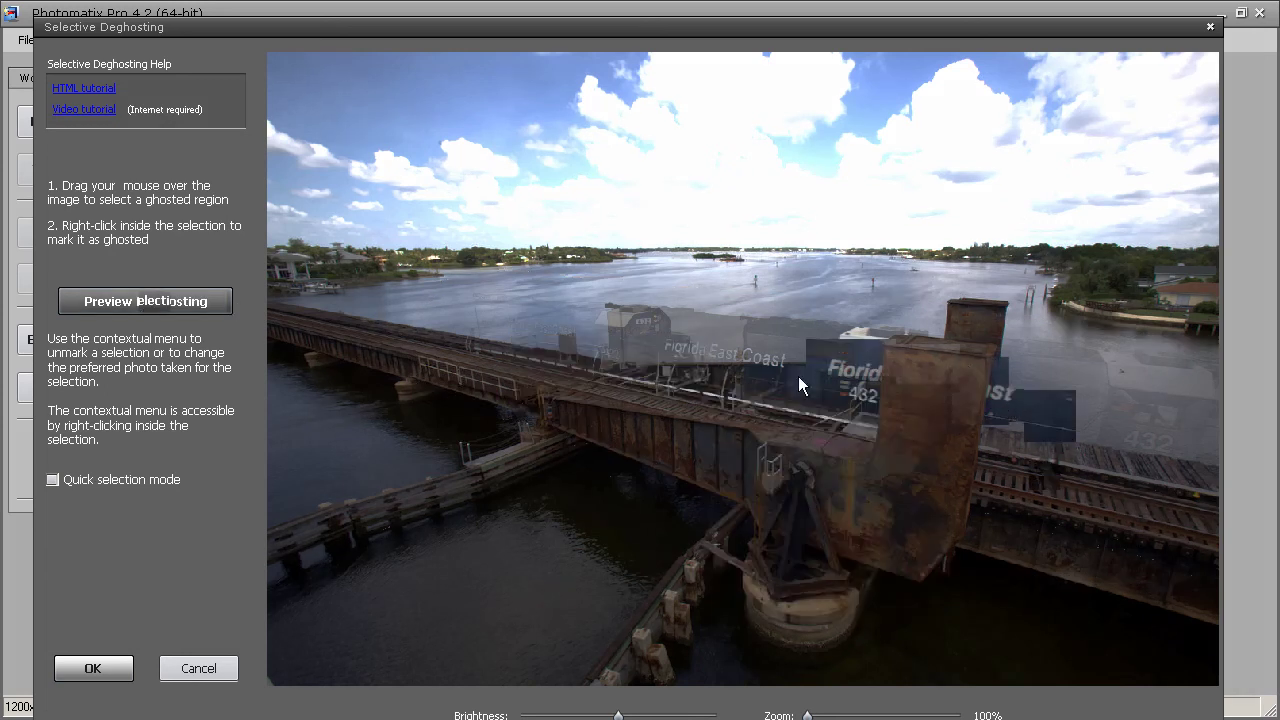
{"action": "left_click", "coordinate": [146, 302]}
{"action": "left_click", "coordinate": [147, 305]}
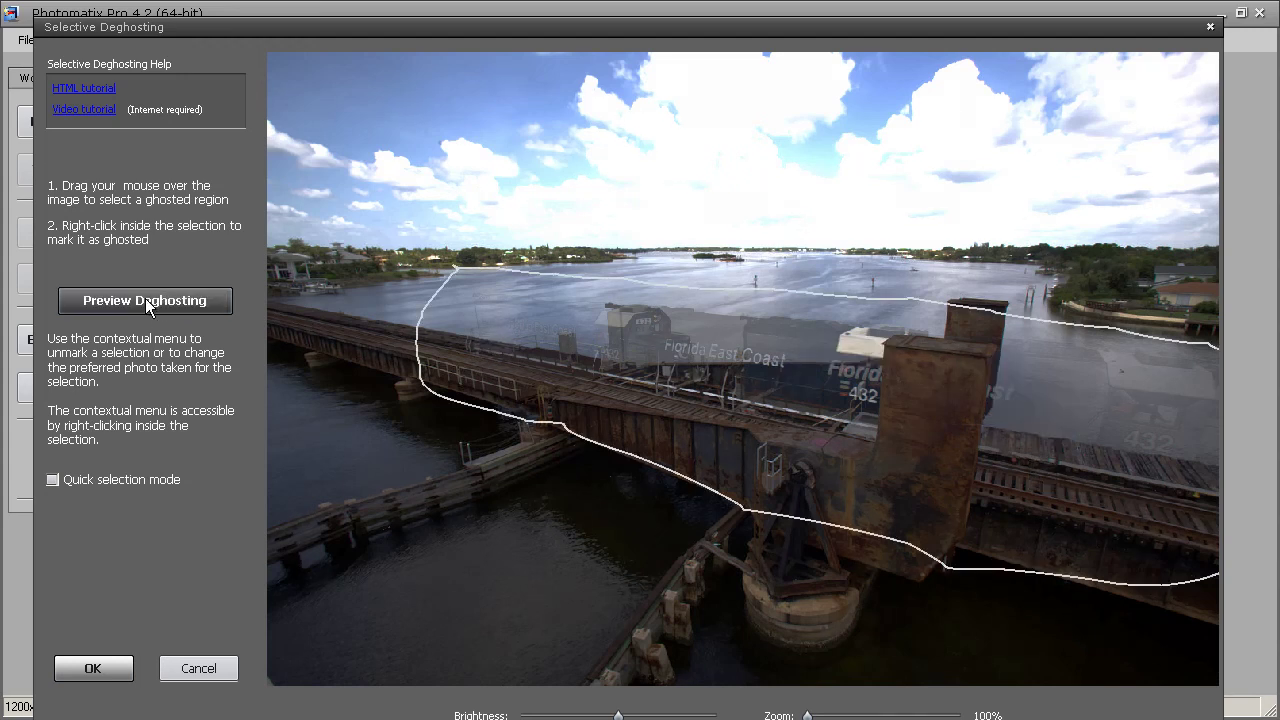
Set the 0 EV photo for the ghosted train selection, preview the deghosting, and accept it to merge the HDR image
{"action": "right_click", "coordinate": [738, 366]}
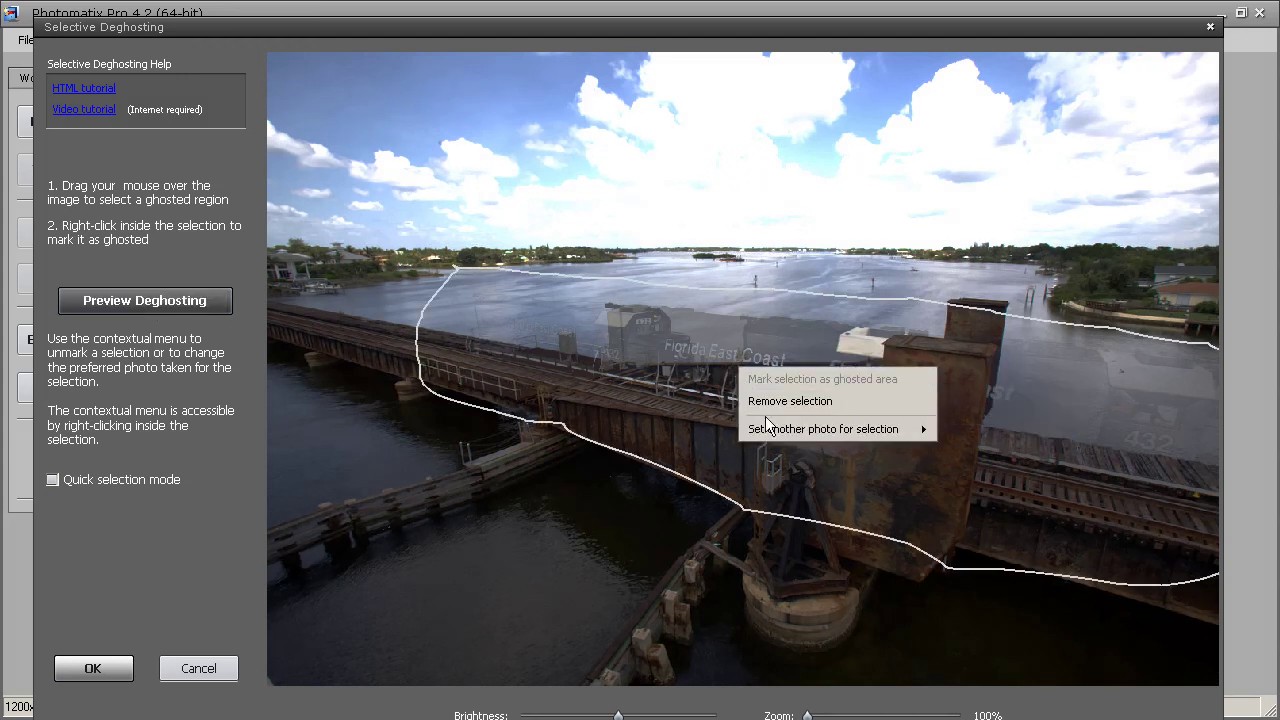
{"action": "mouse_move", "coordinate": [769, 431]}
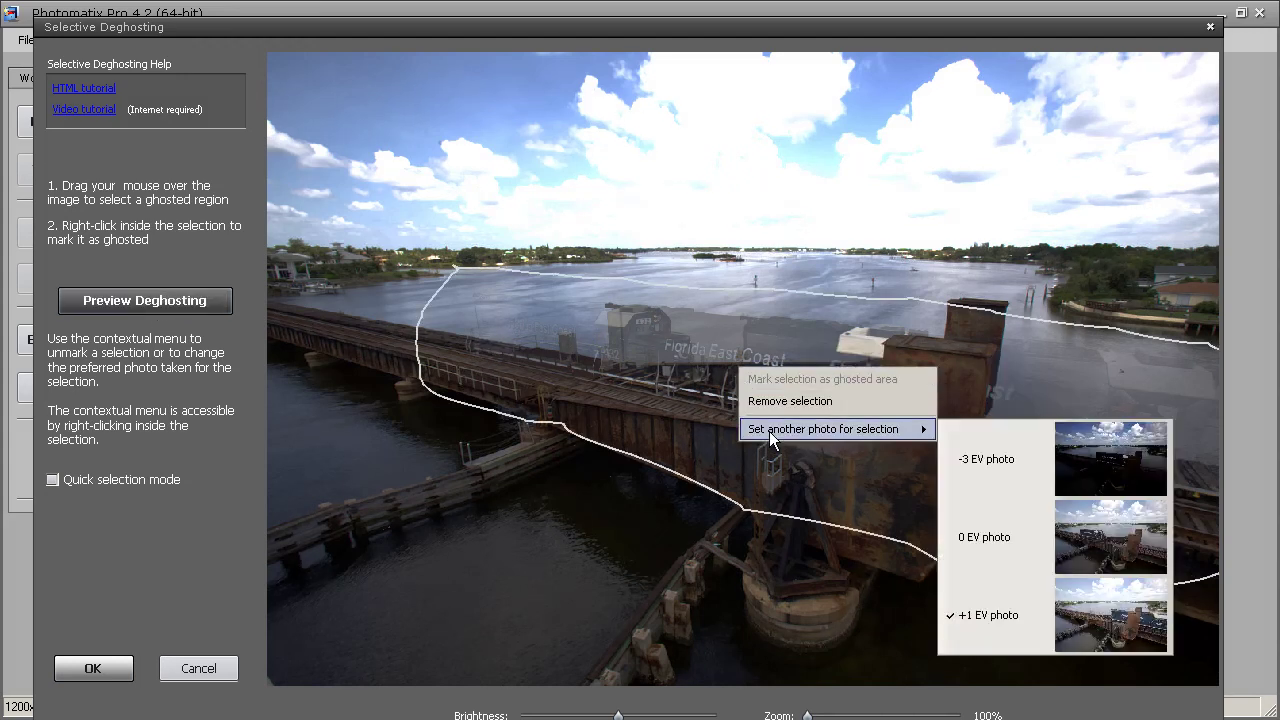
{"action": "left_click", "coordinate": [995, 545]}
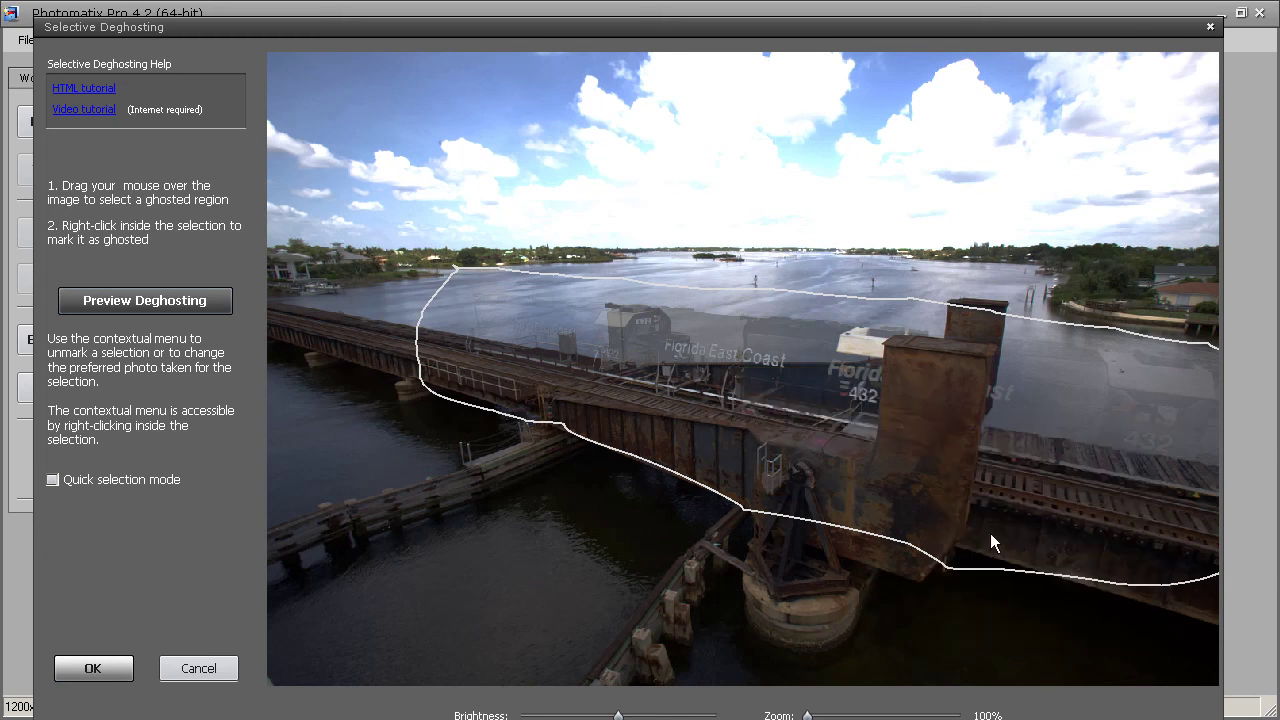
{"action": "left_click", "coordinate": [104, 307]}
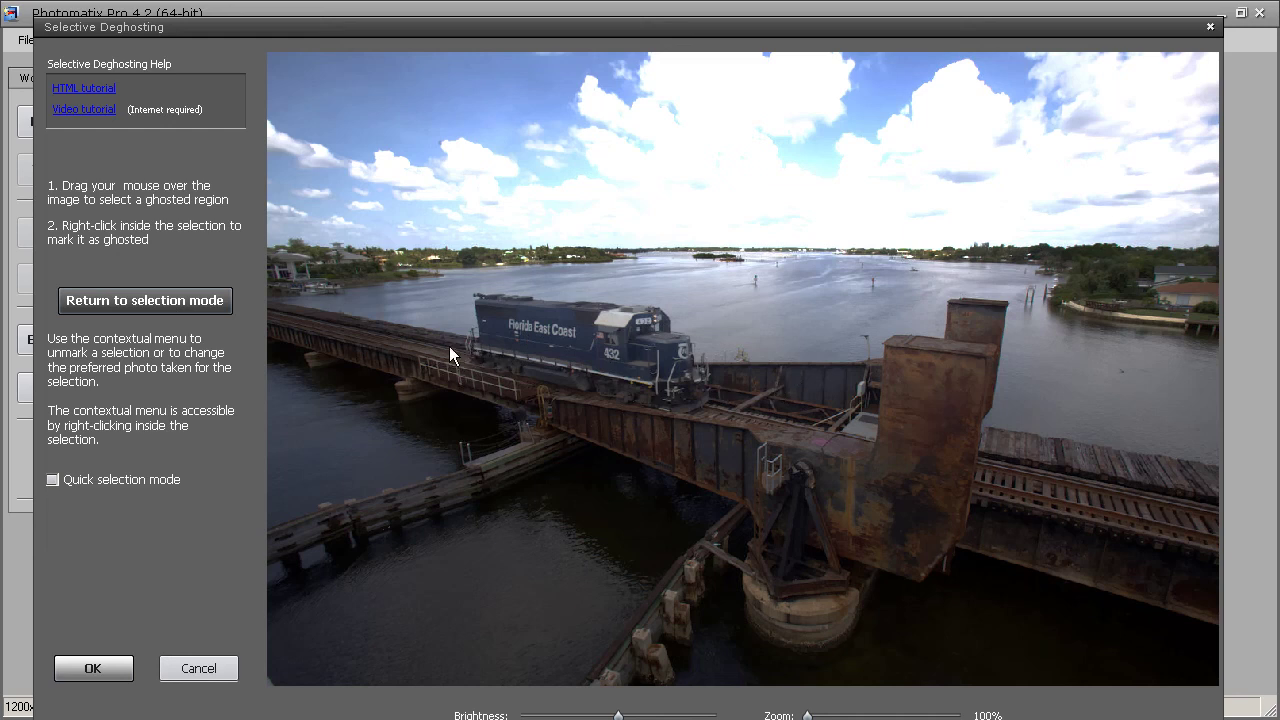
{"action": "left_click", "coordinate": [100, 668]}
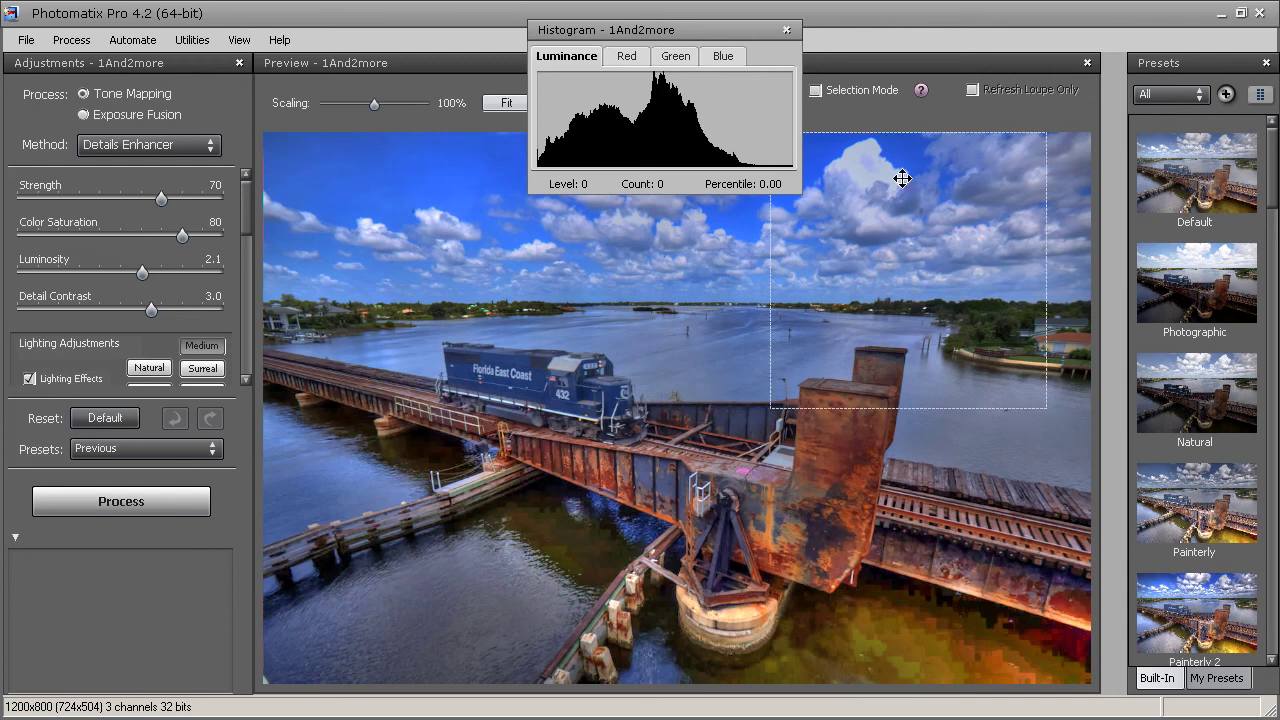
Close the histogram and apply the built-in Painterly 2 preset to the deghosted bridge image
{"action": "left_click", "coordinate": [786, 30]}
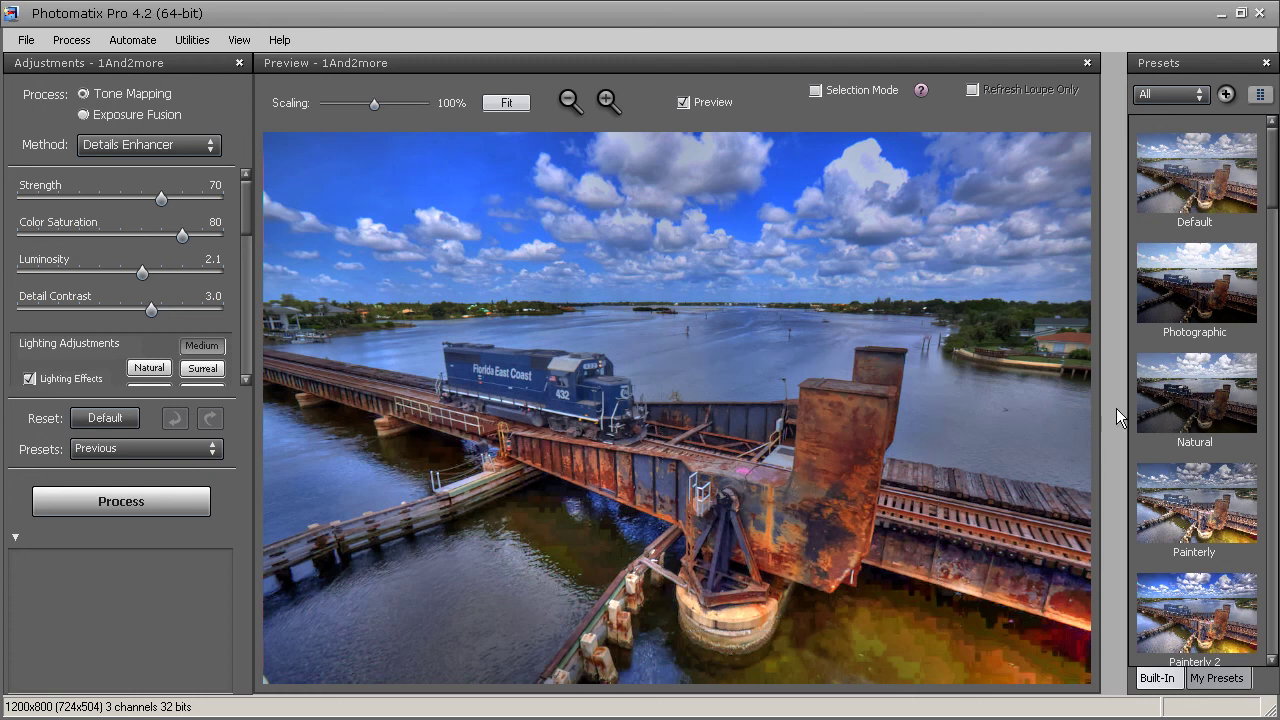
{"action": "left_click", "coordinate": [1210, 628]}
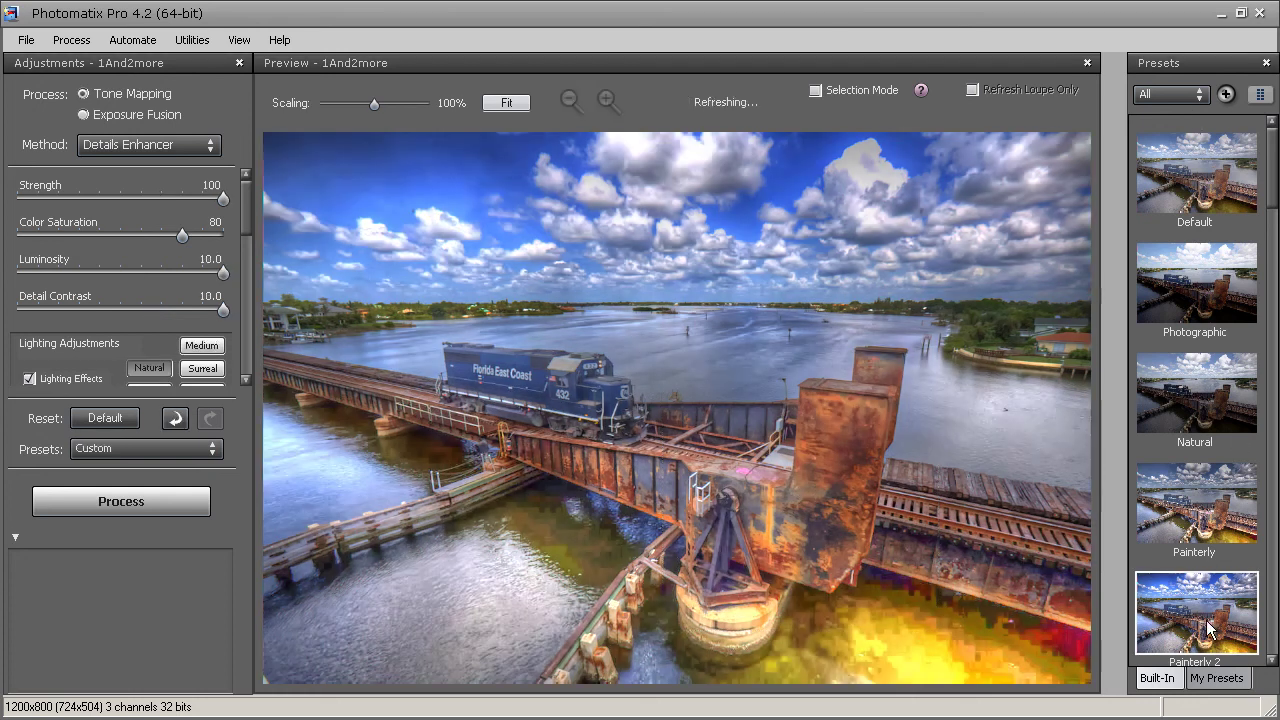